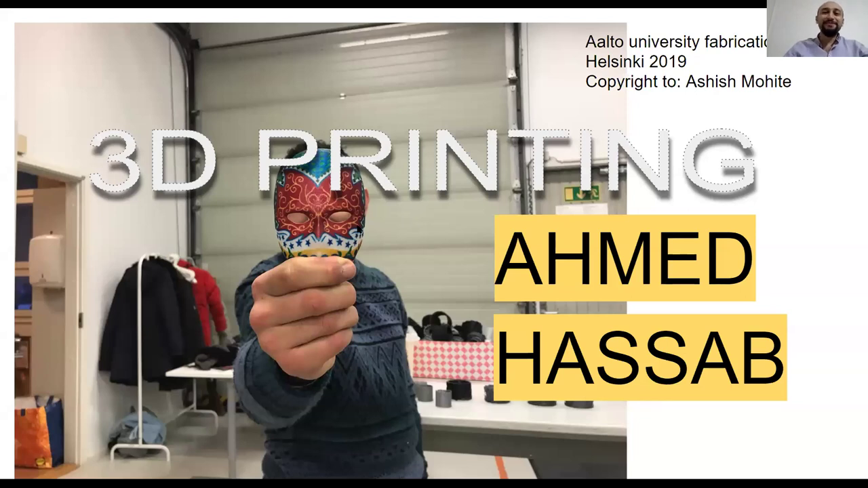
Advance from the 3D PRINTING title slide to the presenter's biography slide
click(684, 58)
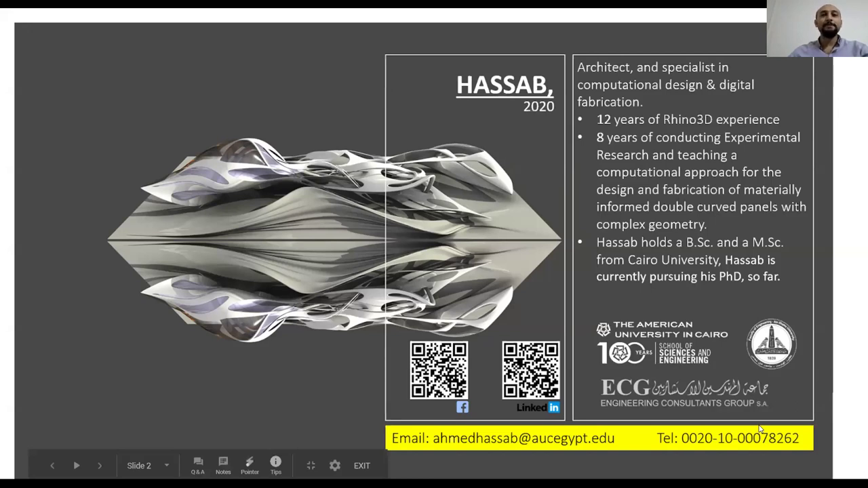
Show the McNeel international users meeting, Helsinki 2019 group-photo slide
click(229, 303)
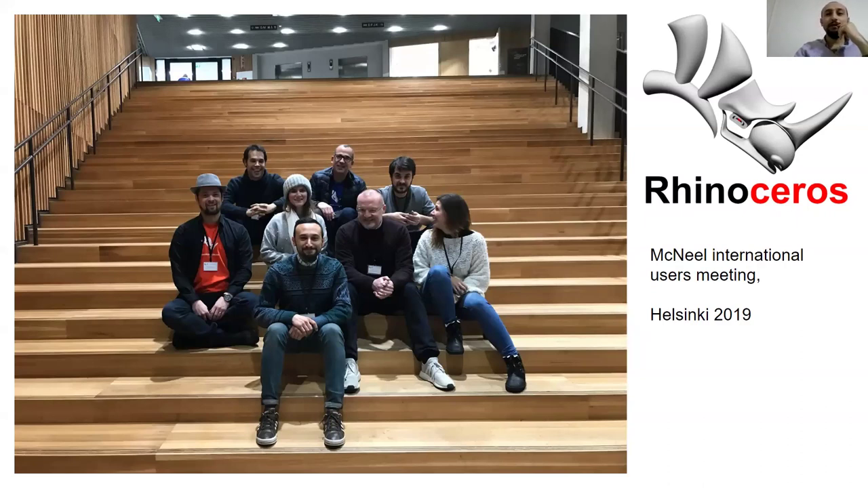
Go to slide 4, the Aalto fabrication lab display case of 3D-printed ceramics
key(Right)
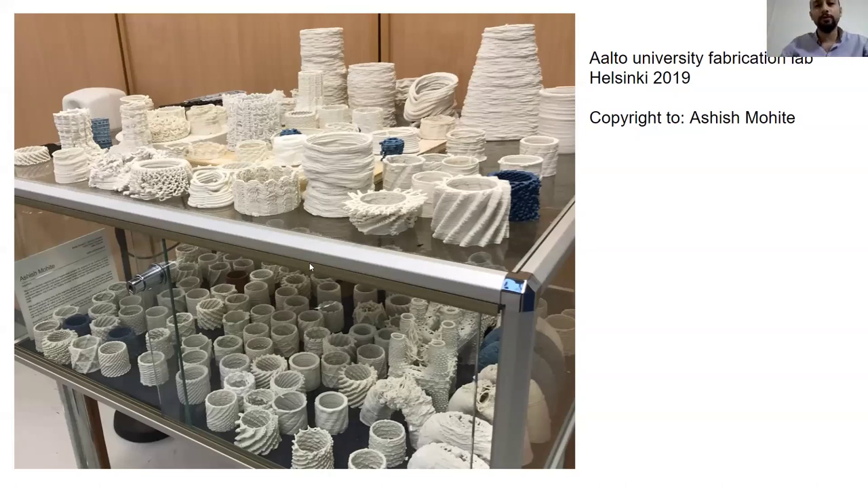
mouse_move(410, 387)
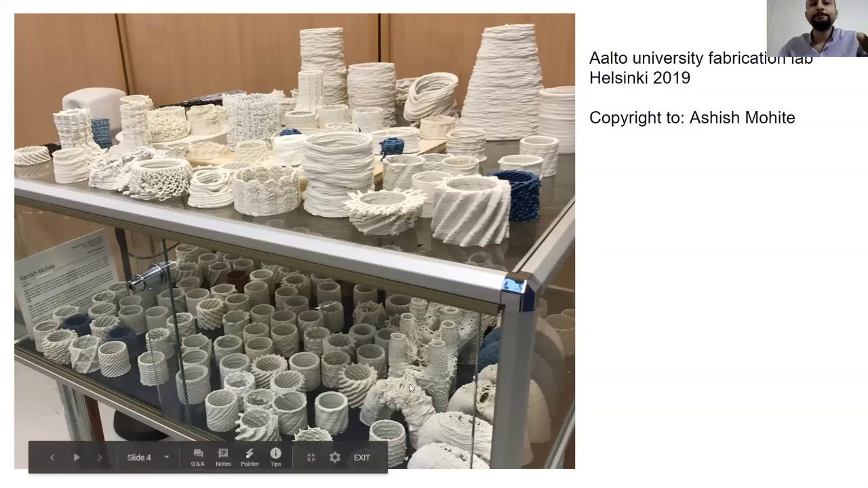
Step past the ceramic prints close-up to the tub of yellow lattice-cube prints
click(204, 320)
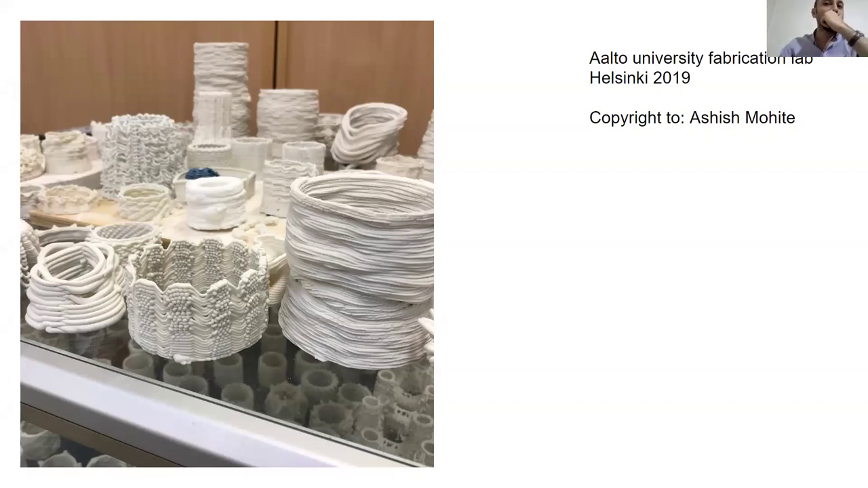
key(Right)
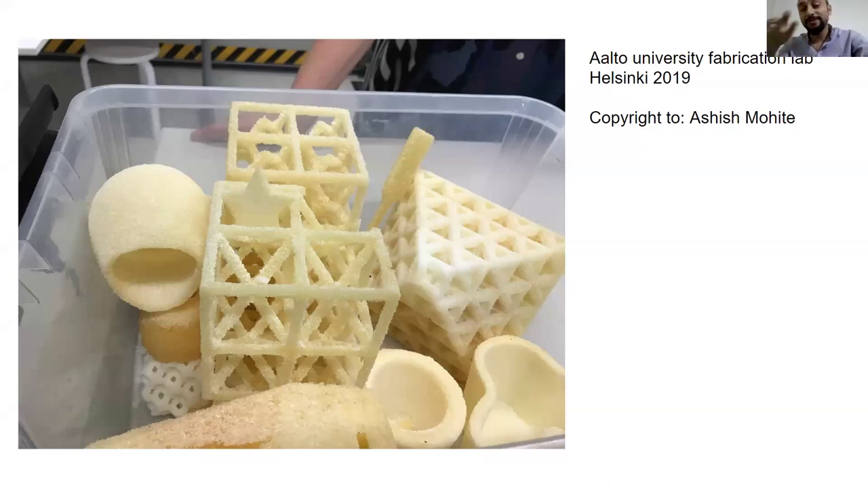
Advance to the embedded video slide and play the blue printed cylinder video
key(Right)
click(76, 172)
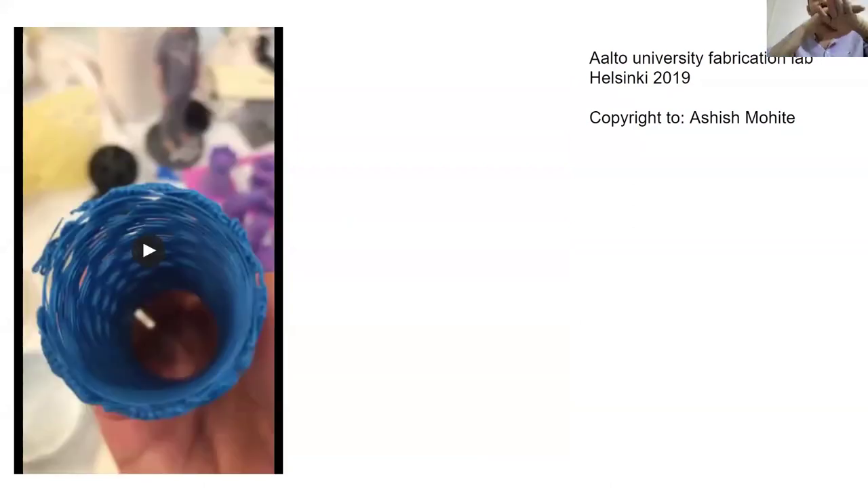
click(148, 251)
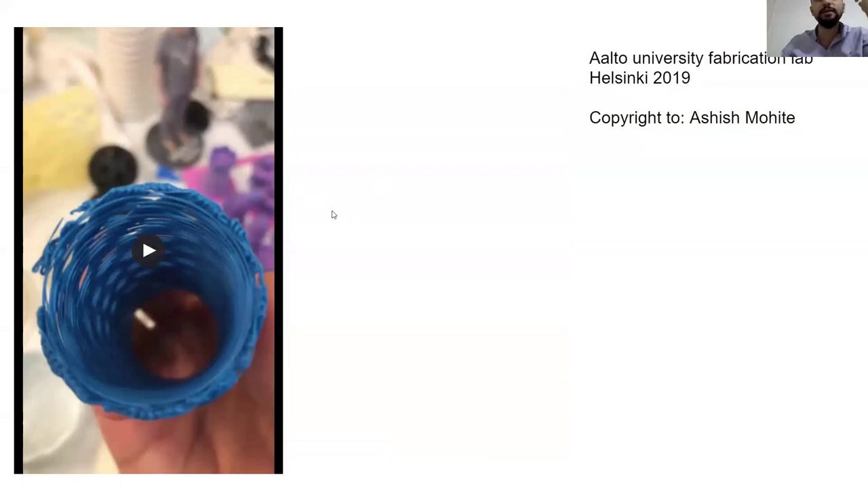
Move to the next slide and start the colourful printed gear-toy video
key(Right)
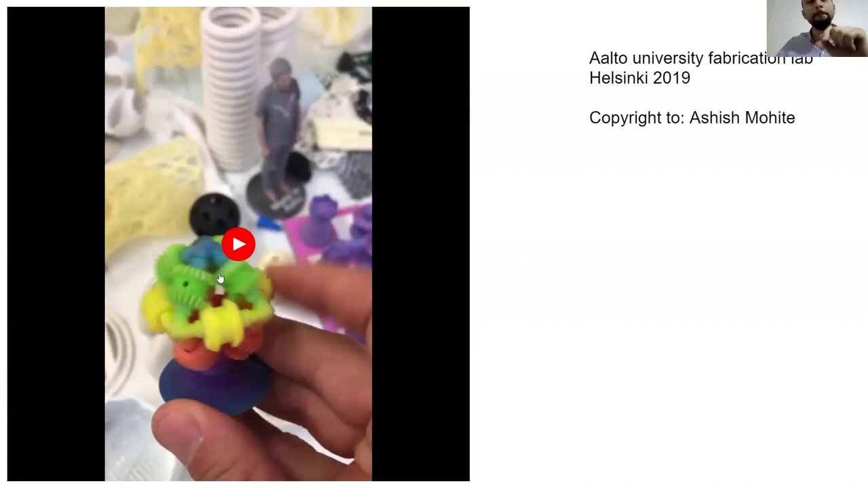
click(237, 246)
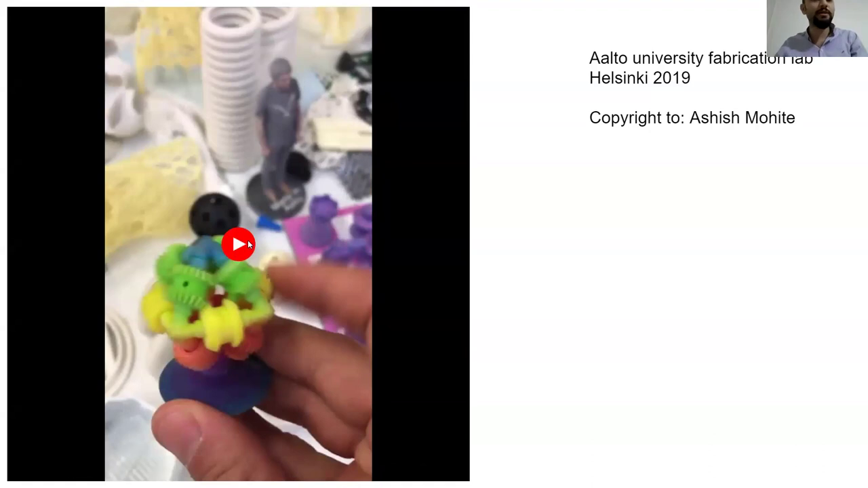
click(248, 243)
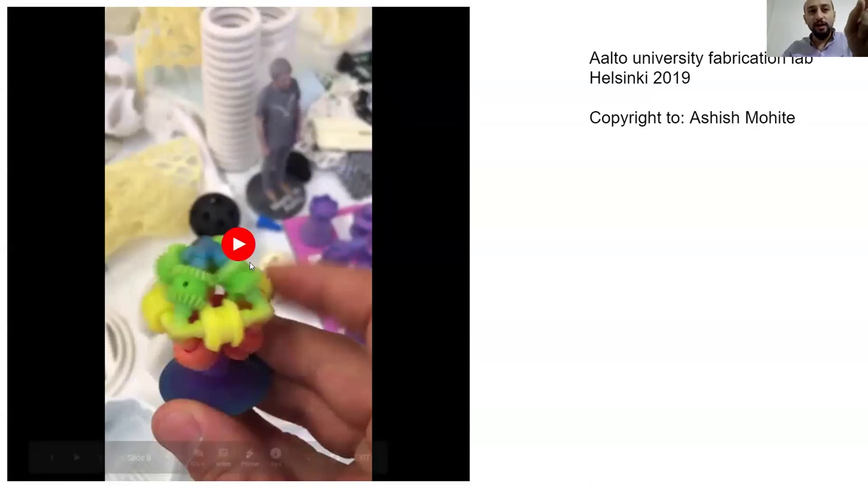
click(250, 266)
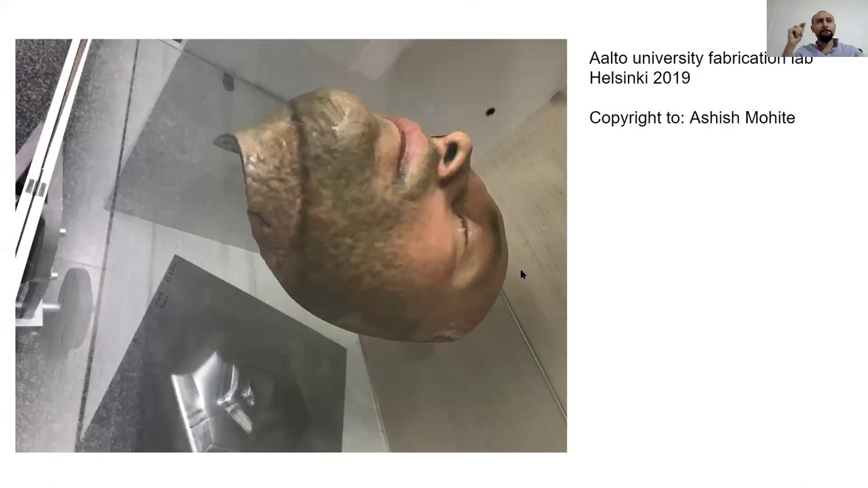
Leave the gear-toy video slide and land on the 3D-printed human head photo
click(197, 243)
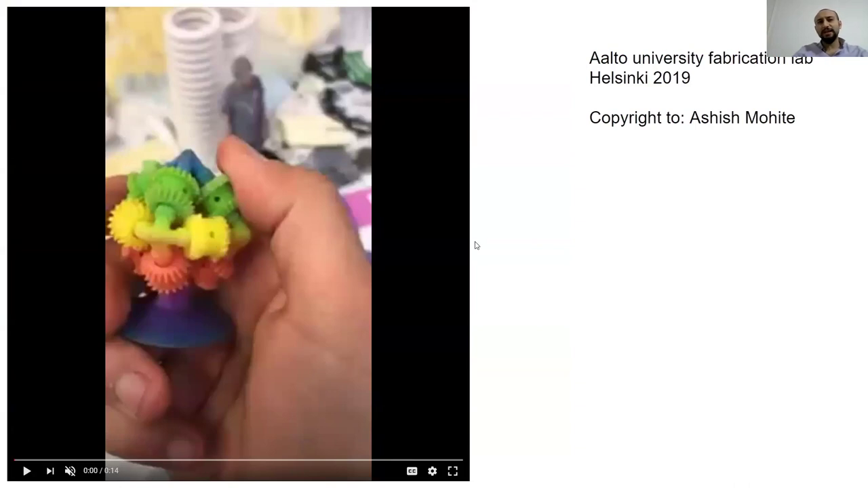
key(Left)
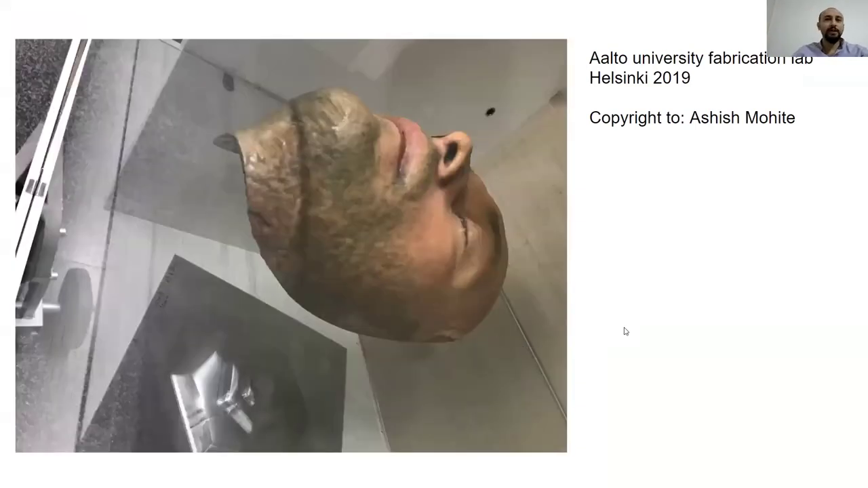
key(Right)
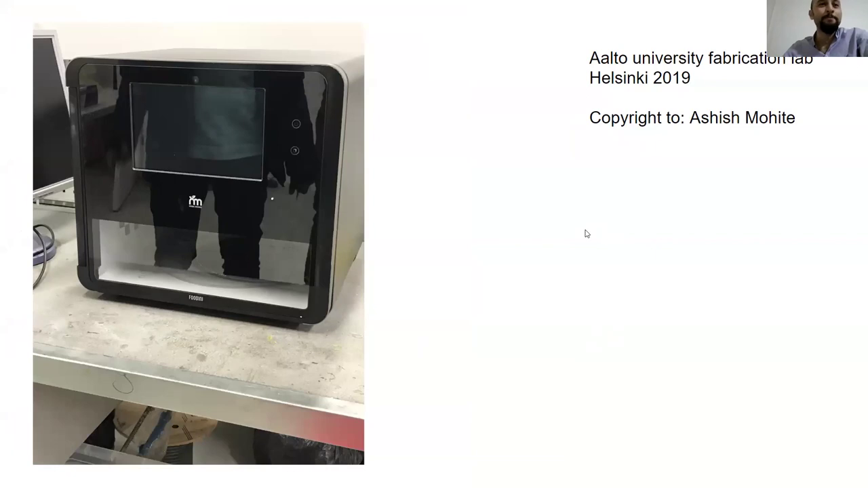
Show the food printer slide with the black printer on a workbench
key(Right)
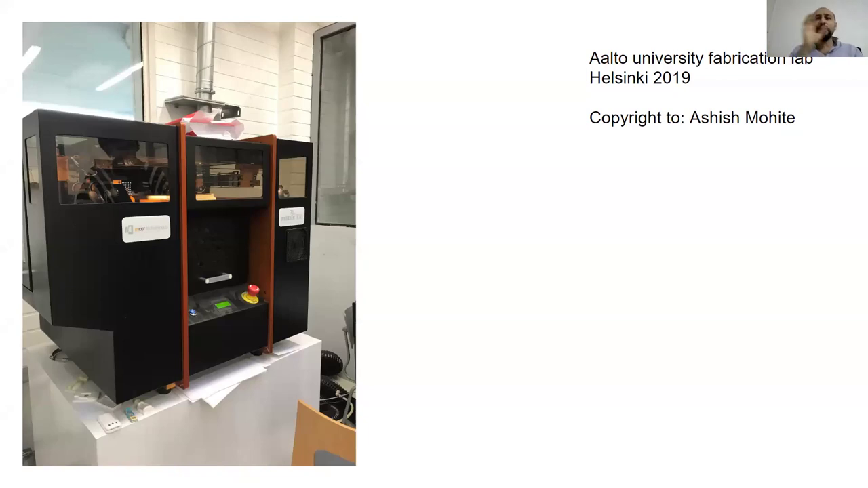
Show the slide pairing the Formlabs Form 3 with five Lulzbot Mini printers
key(Right)
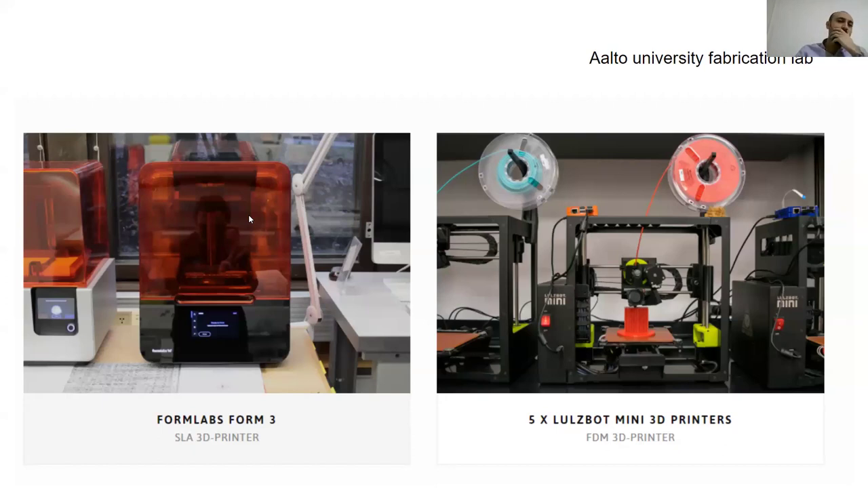
Play the MX3D video of a robot arm welding a large perforated metal screen
key(Right)
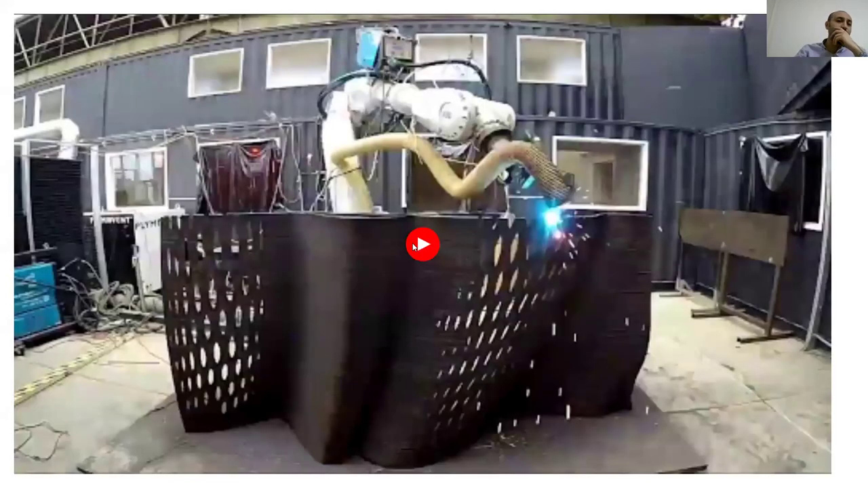
click(422, 247)
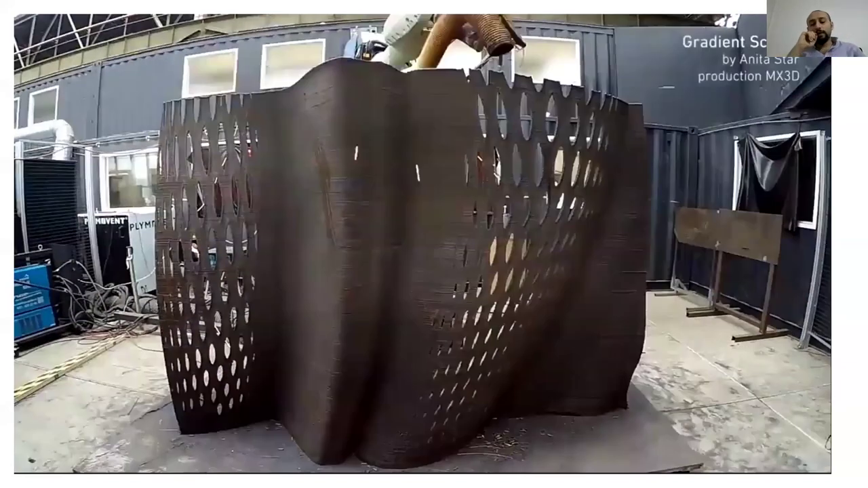
Show the Rhinoceros to Meshmixer to Simplify3D G-code workflow slide
key(Right)
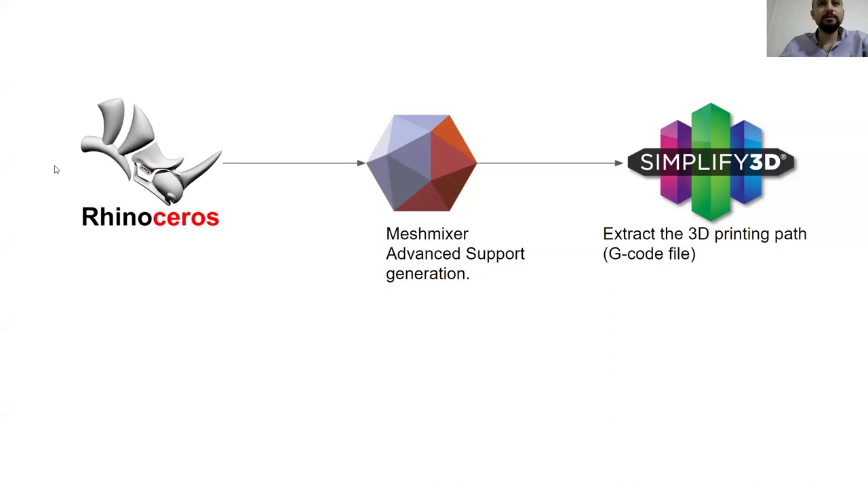
Exit the full-screen slide 14 presentation and bring up the wavy Rhino model
key(Escape)
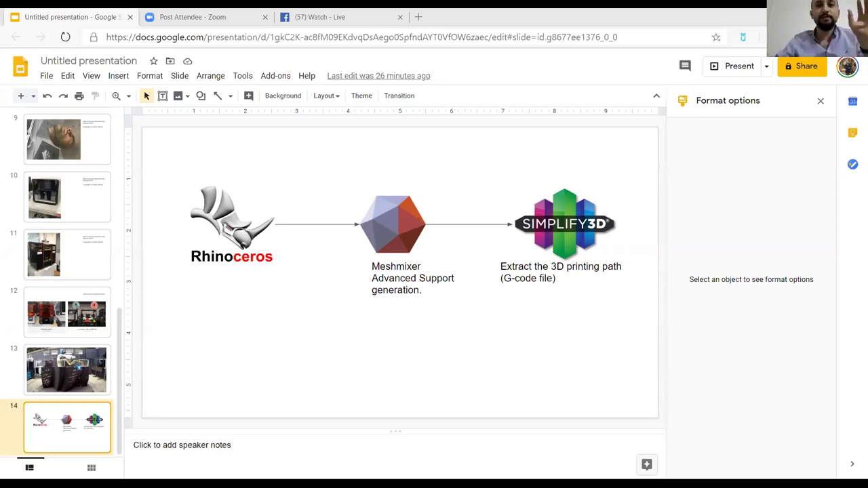
key(alt+Tab)
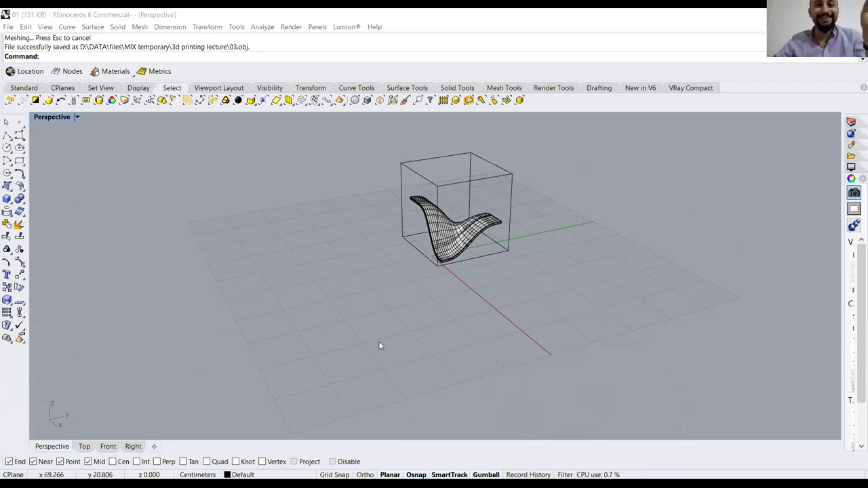
Go from the Rhino wavy mesh back to slide 14's Rhinoceros–Meshmixer–Simplify3D workflow diagram
key(alt+Tab)
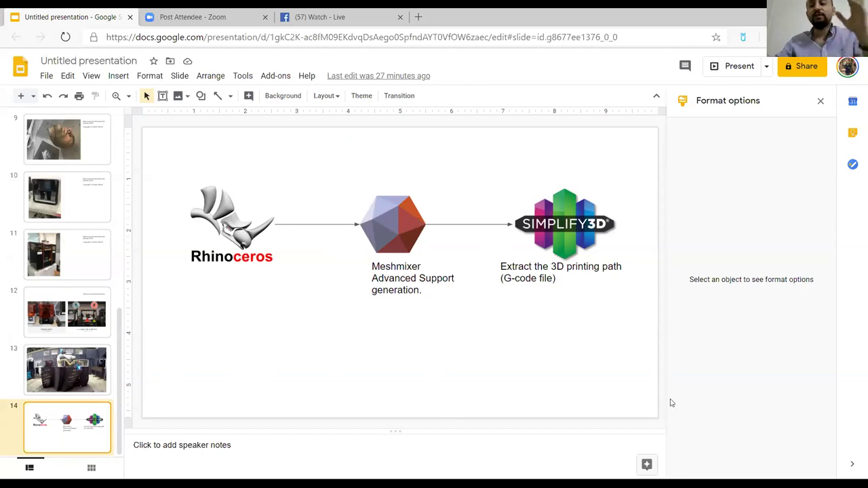
Bring Rhino forward and orbit the Perspective view around the thickened wavy surface
key(alt+Tab)
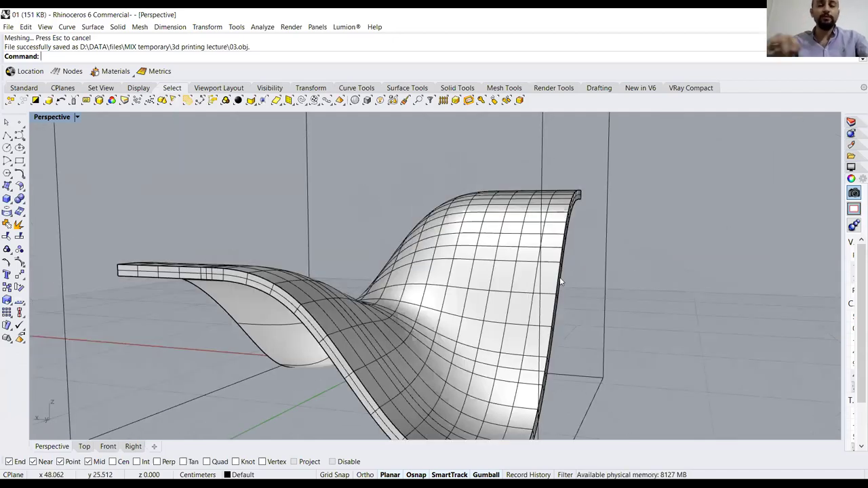
right_drag(559, 282, 576, 296)
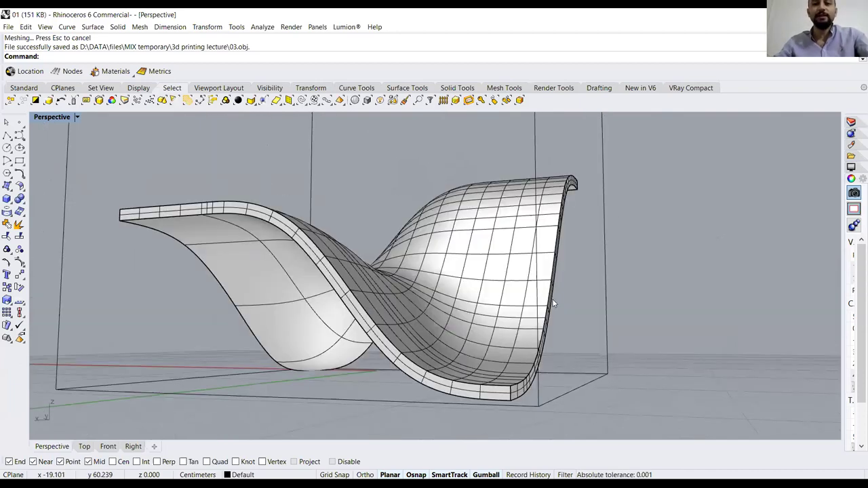
right_drag(420, 306, 394, 305)
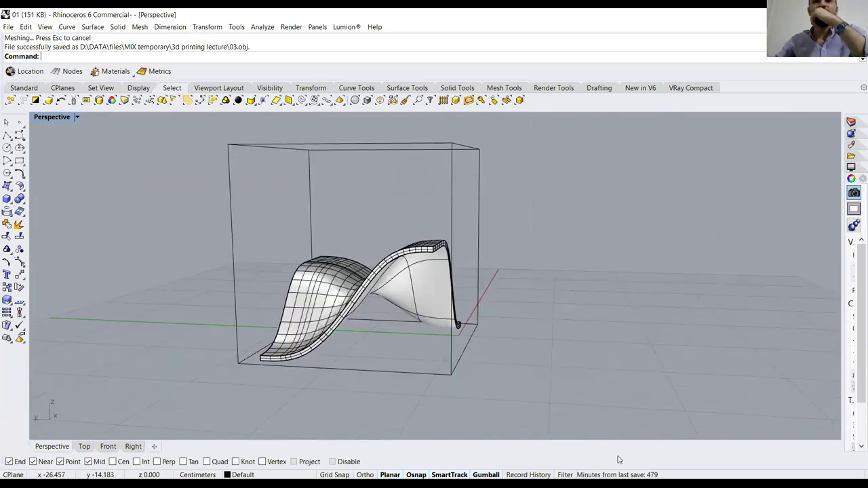
right_drag(515, 300, 434, 306)
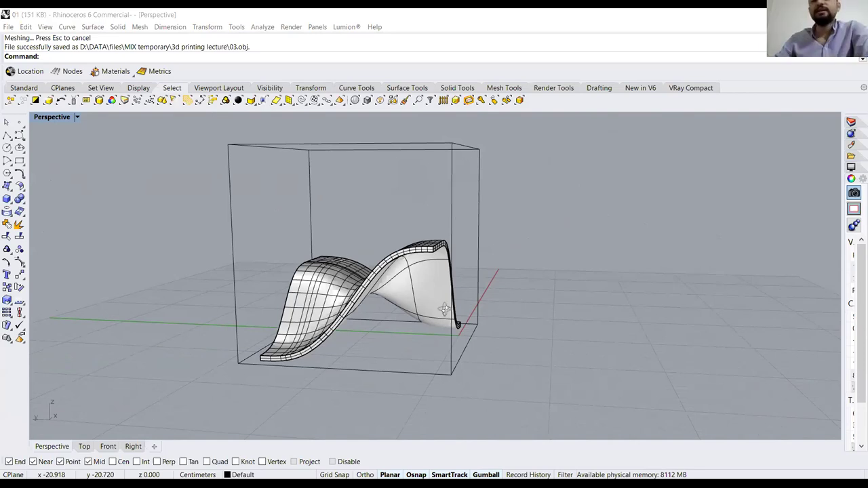
right_drag(352, 437, 325, 420)
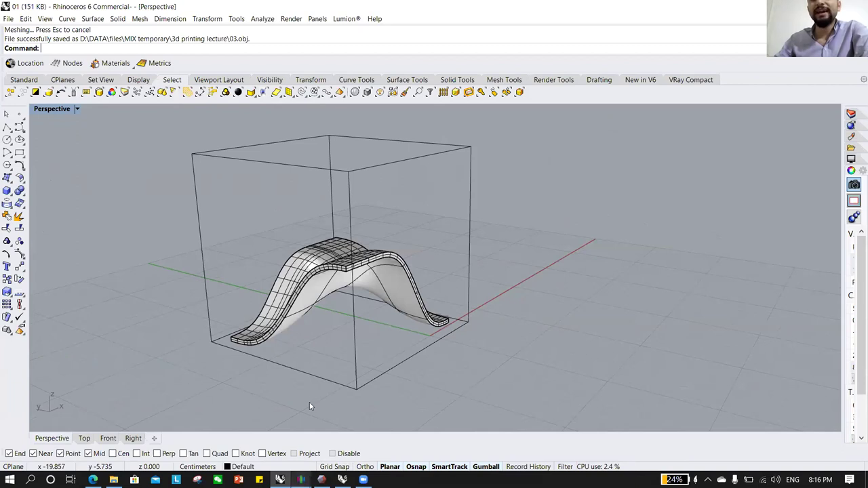
right_drag(314, 306, 404, 272)
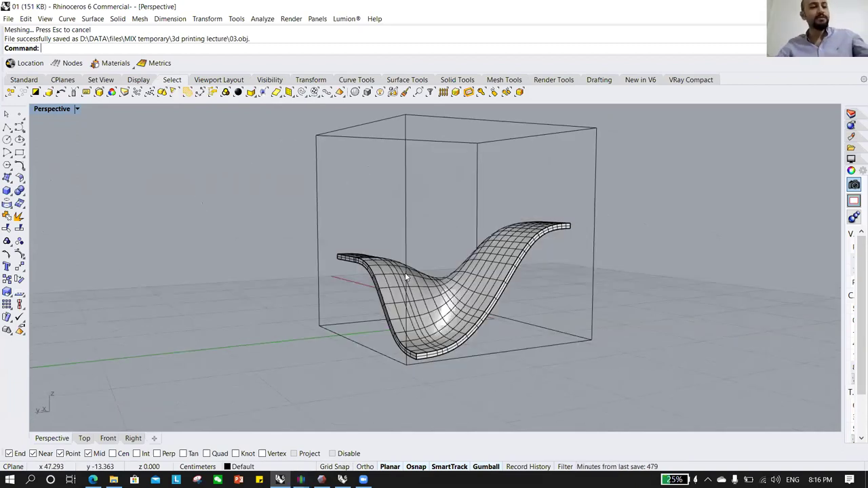
Select and deselect the polysurface, then return to the workflow slide
click(481, 301)
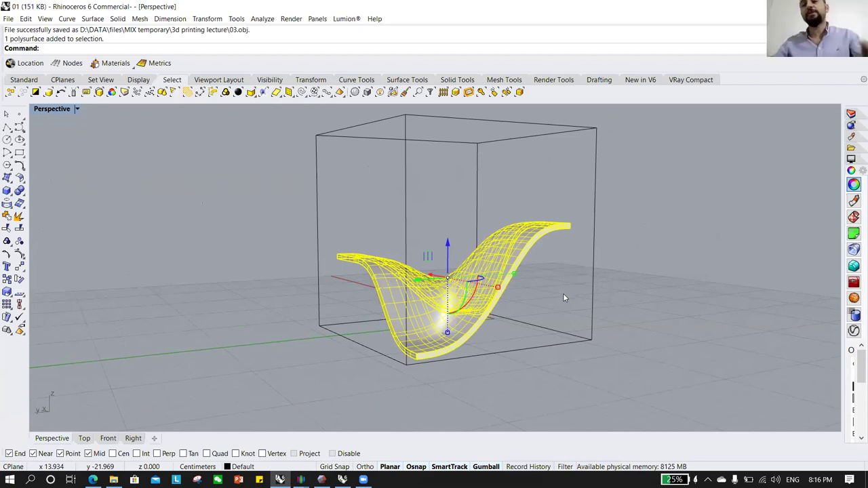
key(Escape)
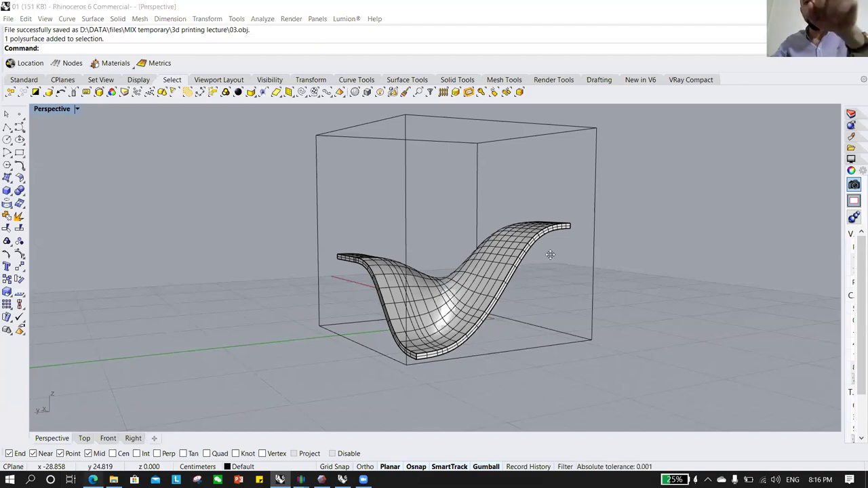
key(alt+Tab)
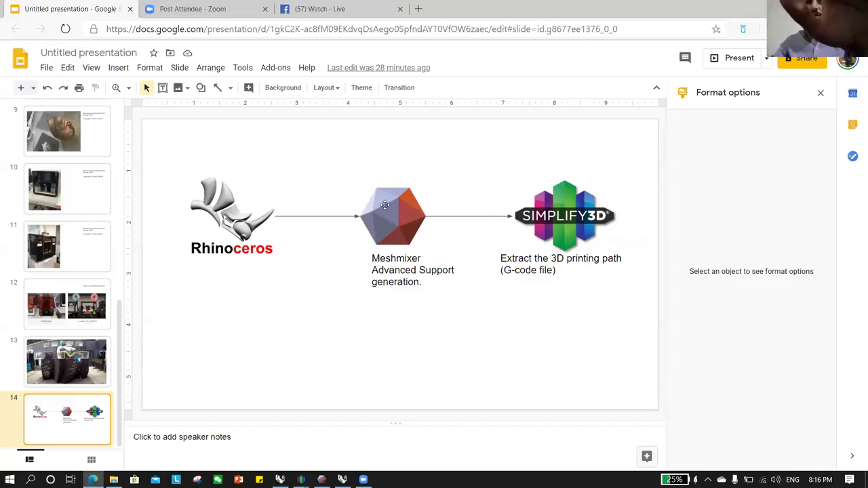
Delete the Meshmixer logo on the workflow slide, then restore it with undo
click(385, 204)
key(Delete)
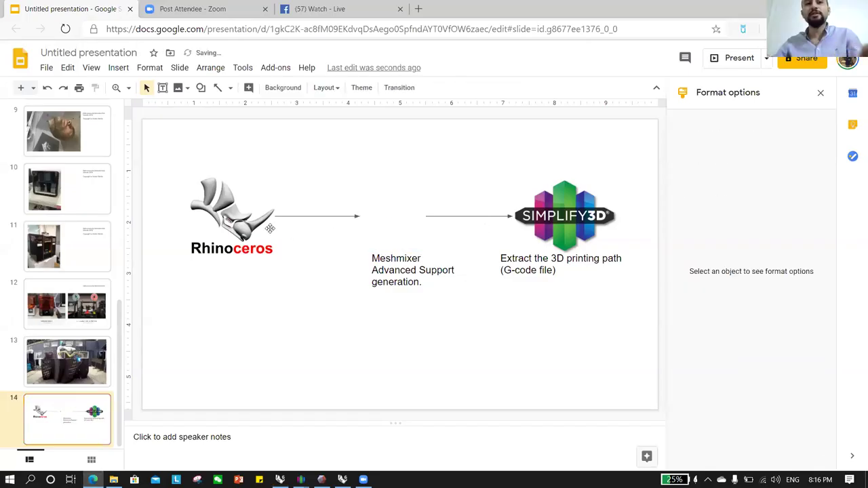
key(ctrl+z)
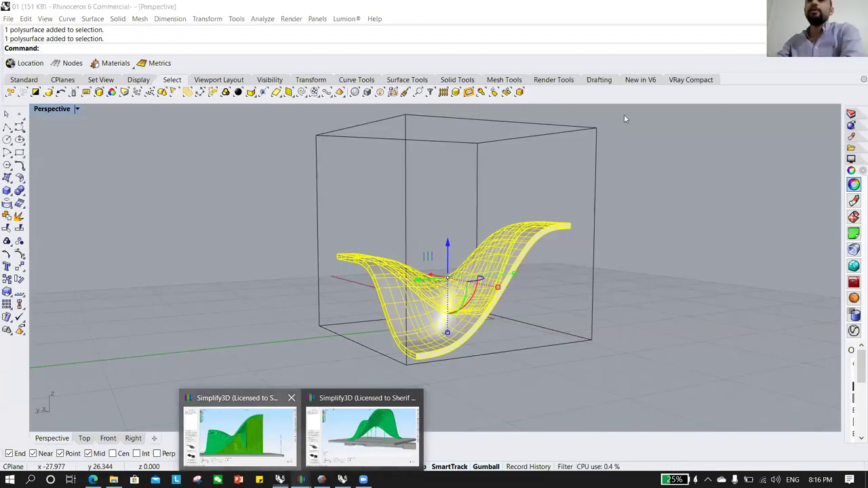
Orbit the solid's toolpath preview, then highlight the 33 h 48 min build time and 151824.7 mm filament
key(alt+Tab)
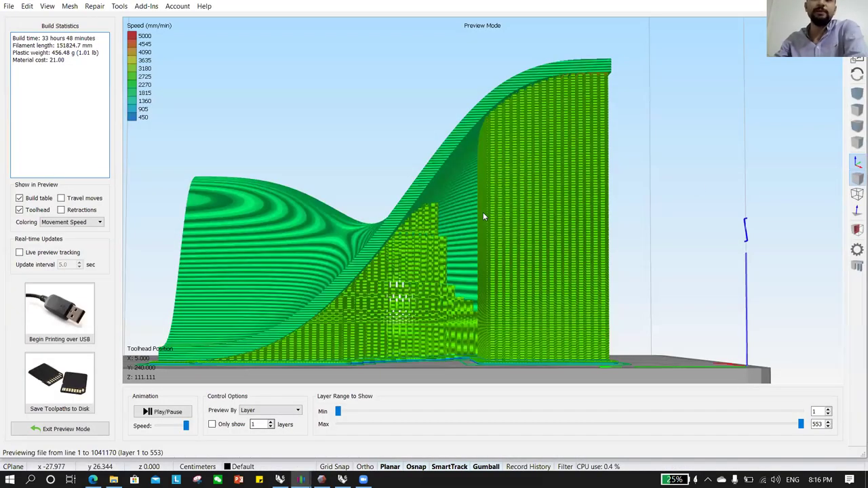
scroll(713, 179, down, 3)
drag(570, 176, 696, 165)
drag(752, 162, 374, 251)
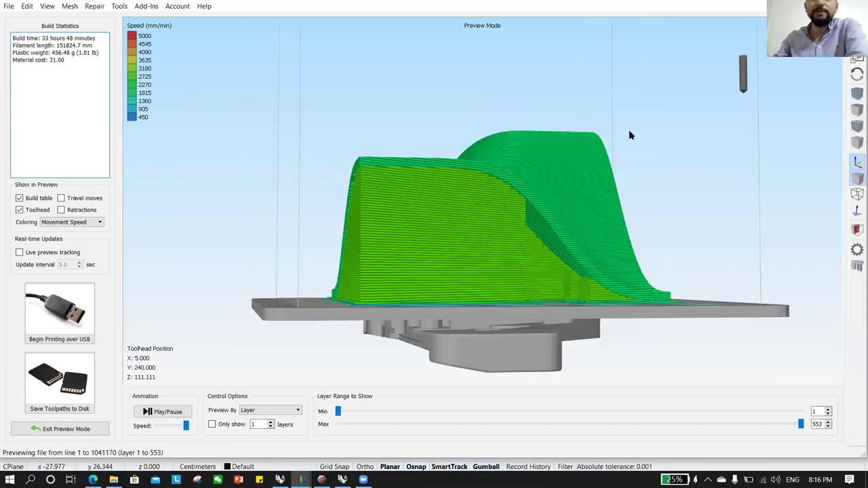
scroll(629, 130, up, 4)
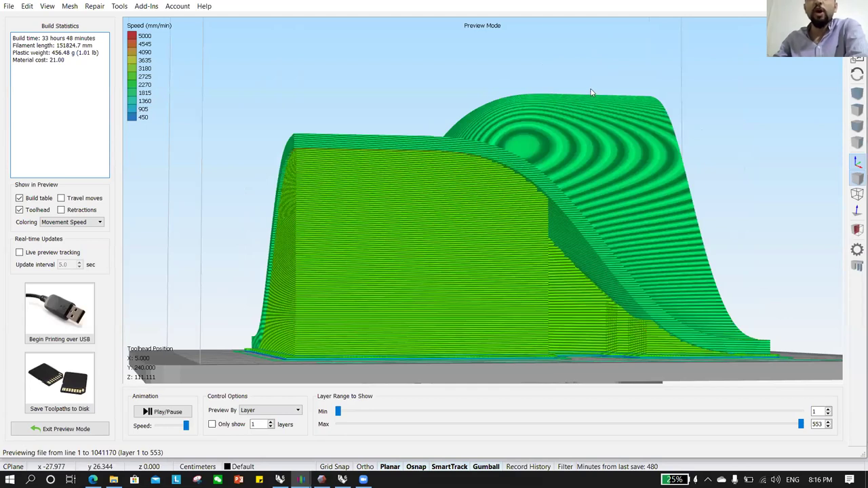
drag(678, 283, 387, 291)
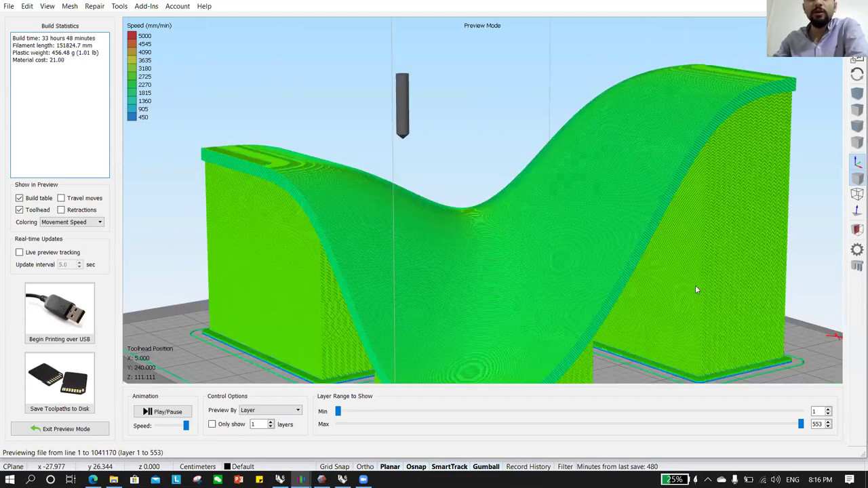
drag(546, 293, 456, 290)
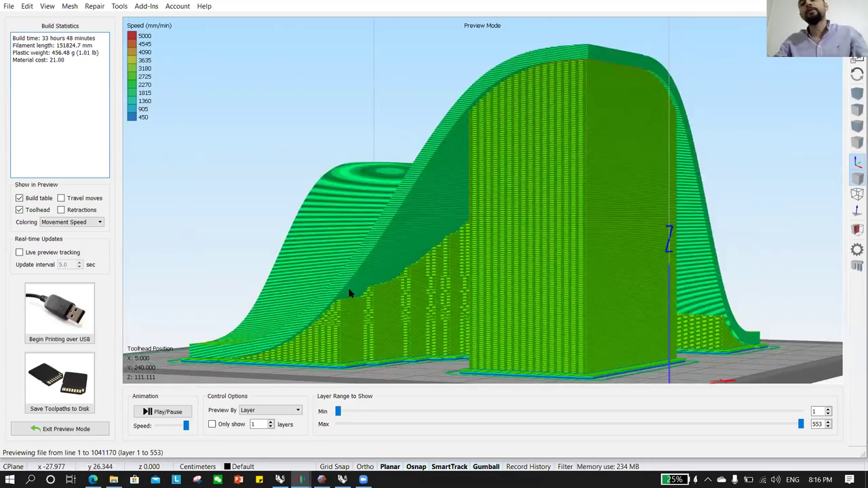
drag(305, 263, 177, 155)
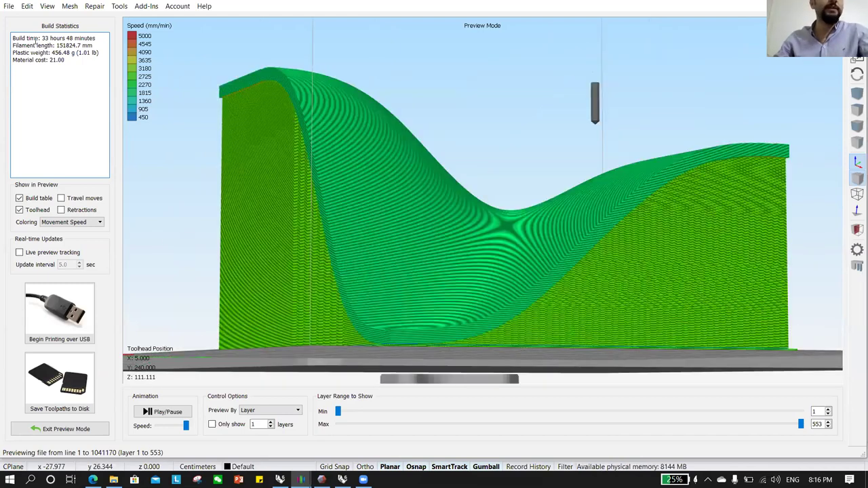
triple_click(34, 39)
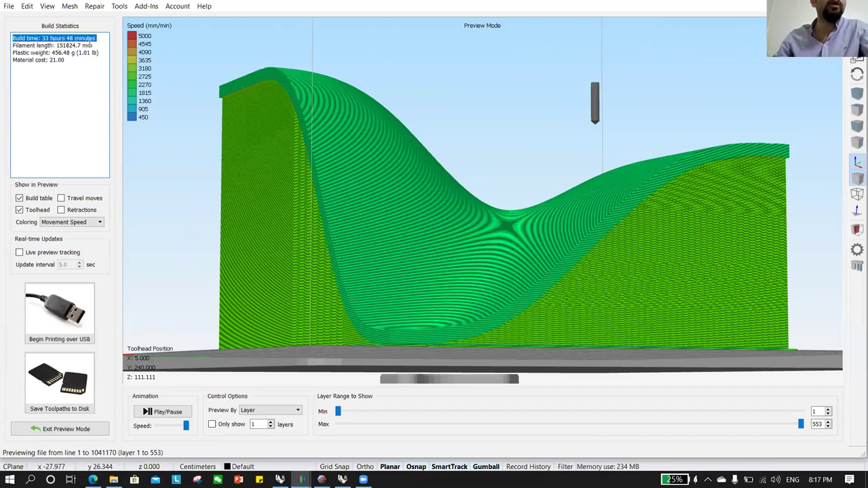
drag(94, 45, 55, 45)
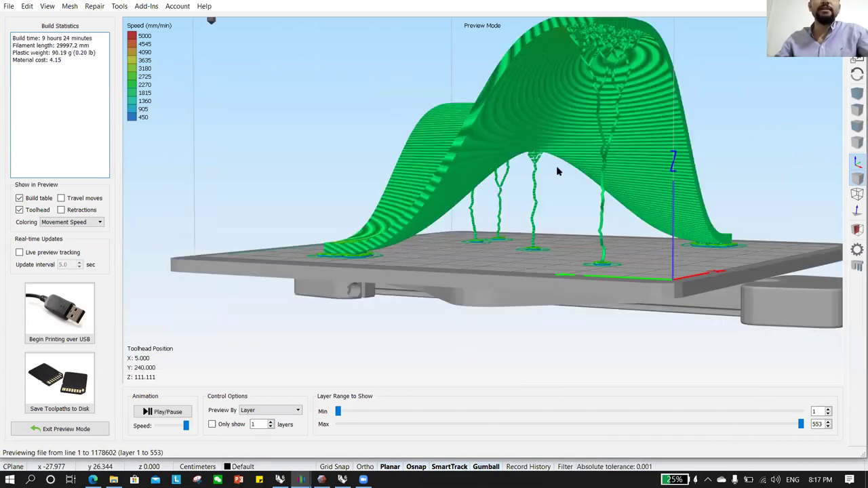
Orbit the current Simplify3D preview to view the model and supports from several sides
right_drag(556, 172, 561, 180)
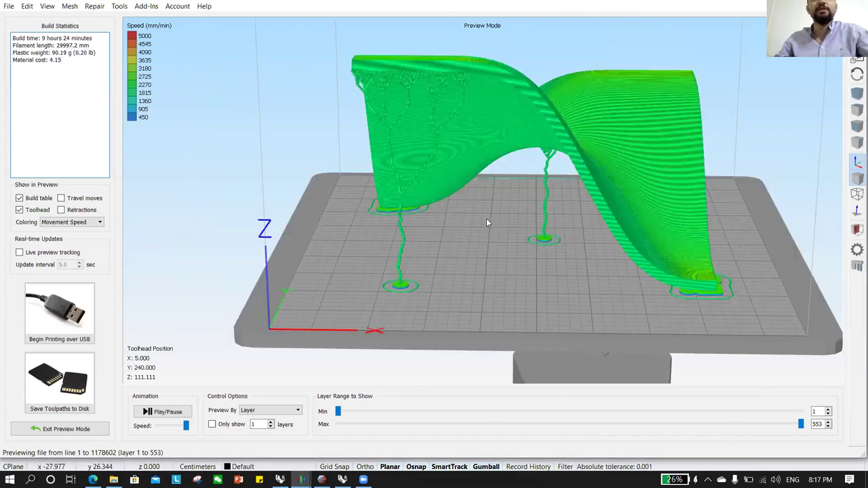
right_drag(486, 218, 429, 99)
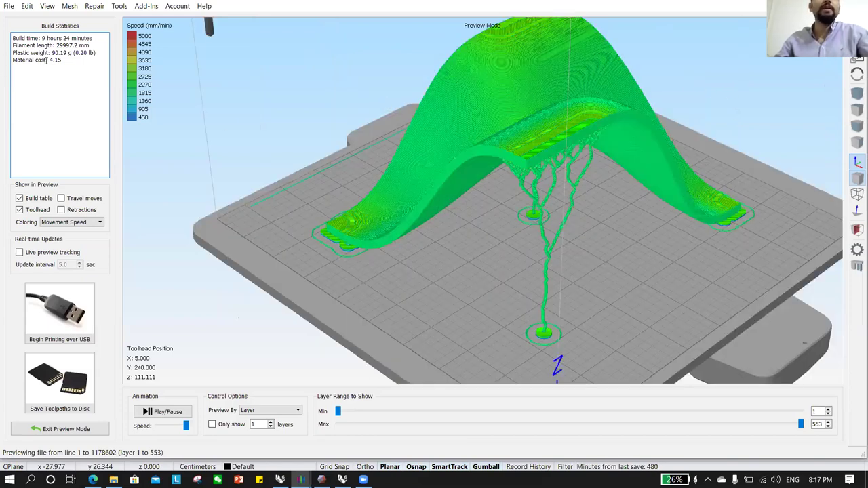
right_drag(226, 126, 89, 52)
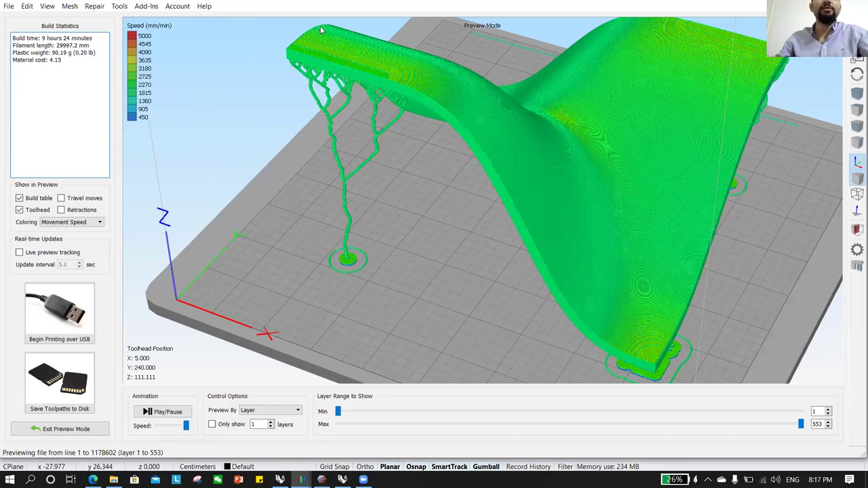
Switch to the tree-supported version's preview (9 h 24 min) and orbit and zoom around it
click(302, 479)
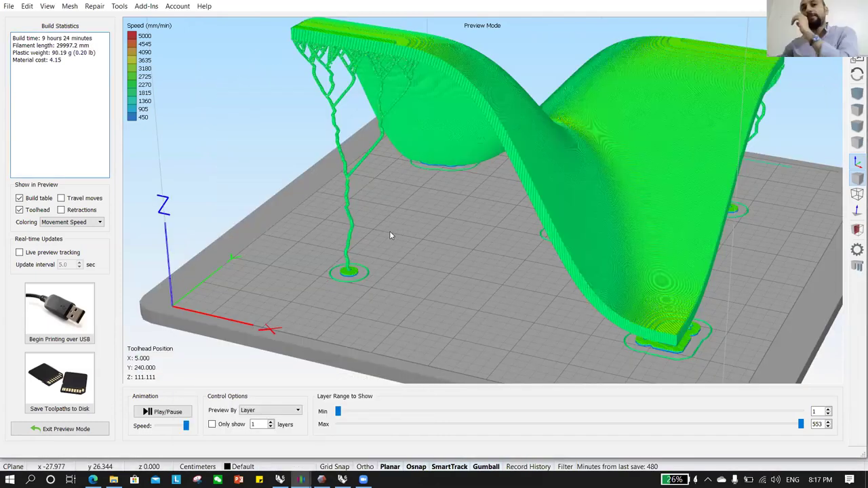
drag(342, 239, 352, 237)
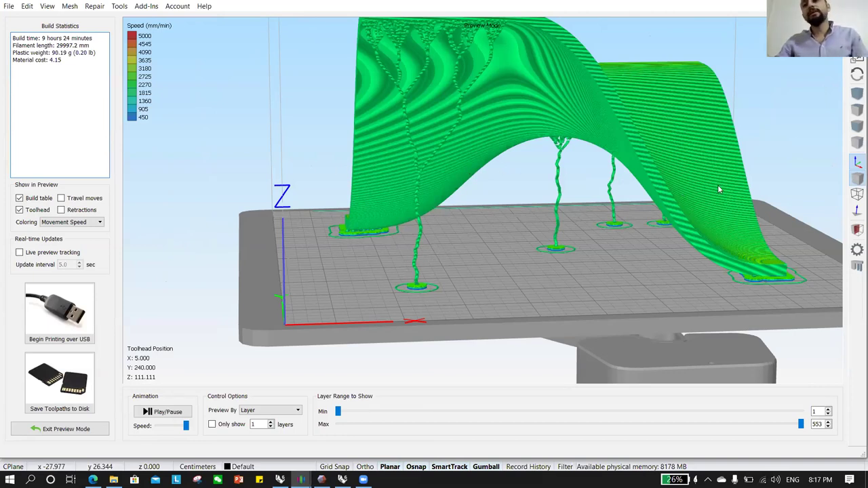
drag(773, 188, 647, 217)
scroll(529, 213, down, 5)
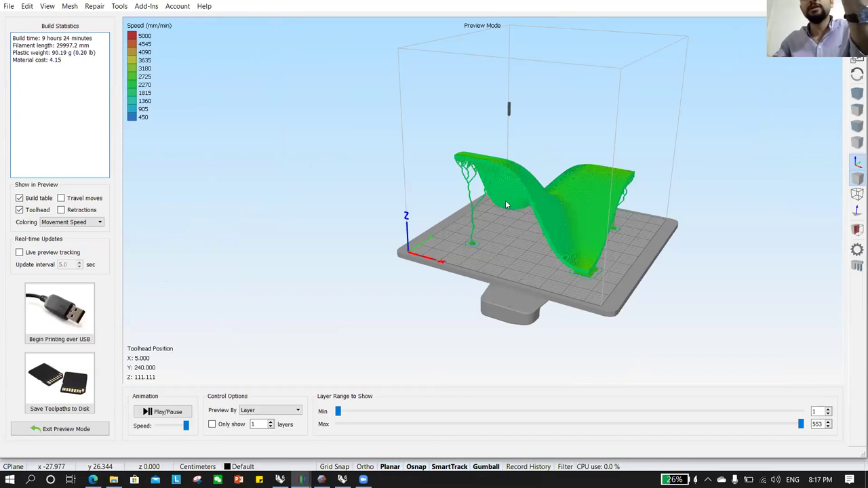
scroll(477, 138, up, 5)
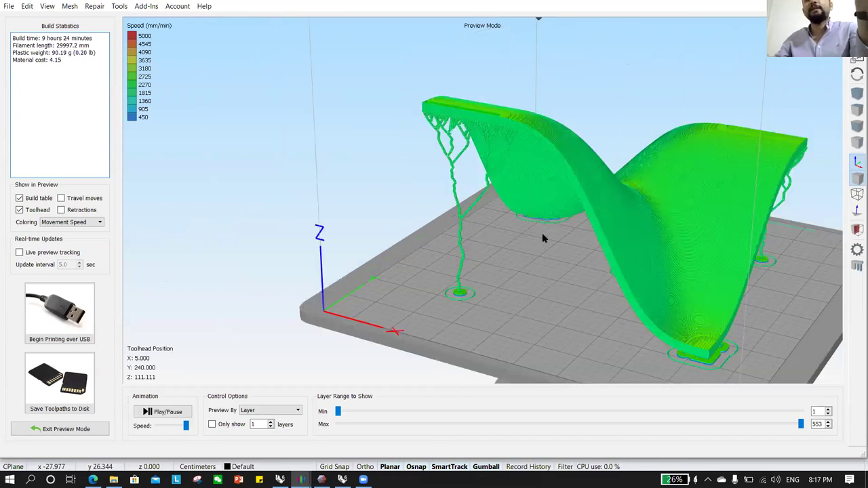
drag(542, 232, 621, 140)
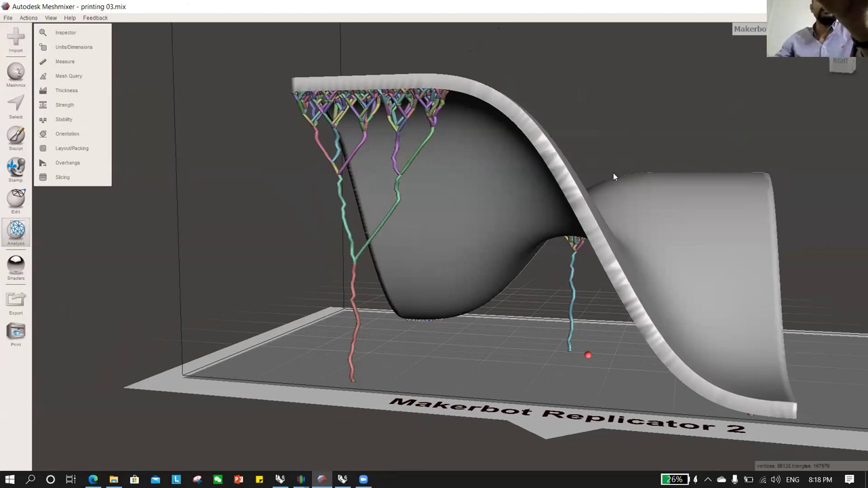
Orbit Meshmixer's view around the tree-supported wavy model, then move through Google Slides to Rhinoceros 6
mouse_move(518, 165)
right_down()
mouse_move(596, 143)
mouse_move(454, 88)
right_up()
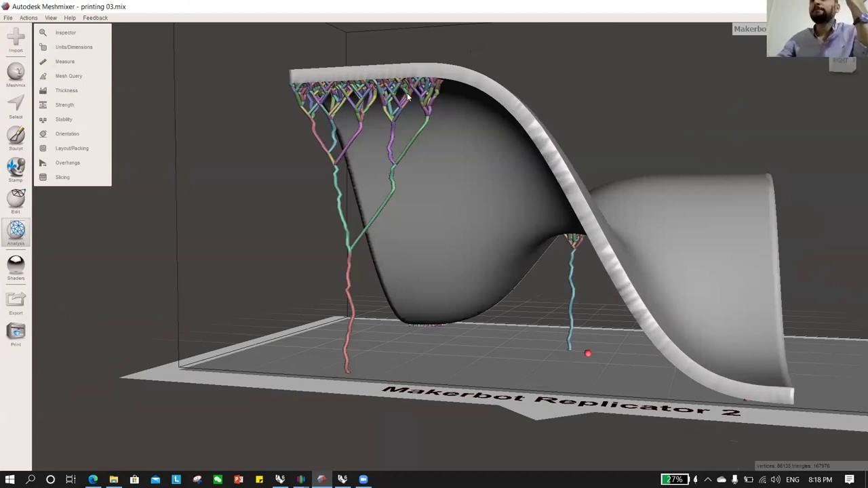
mouse_move(578, 154)
right_down()
mouse_move(503, 215)
mouse_move(420, 206)
right_up()
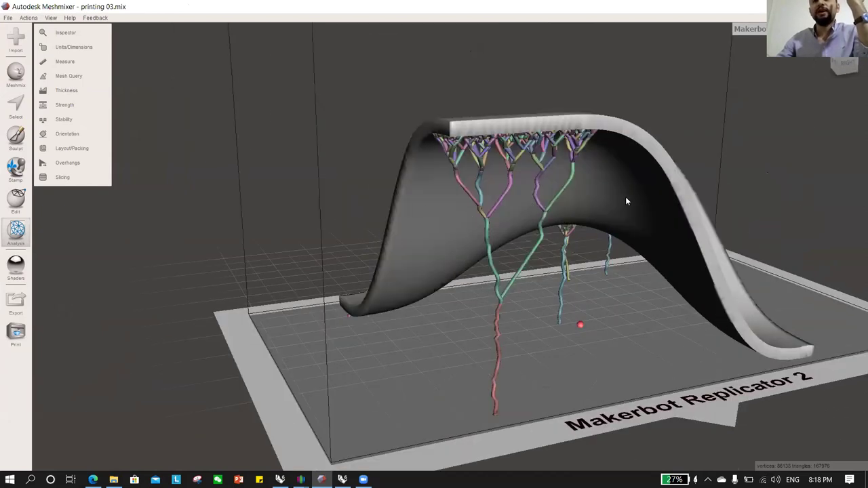
right_drag(630, 188, 607, 182)
right_drag(515, 155, 543, 185)
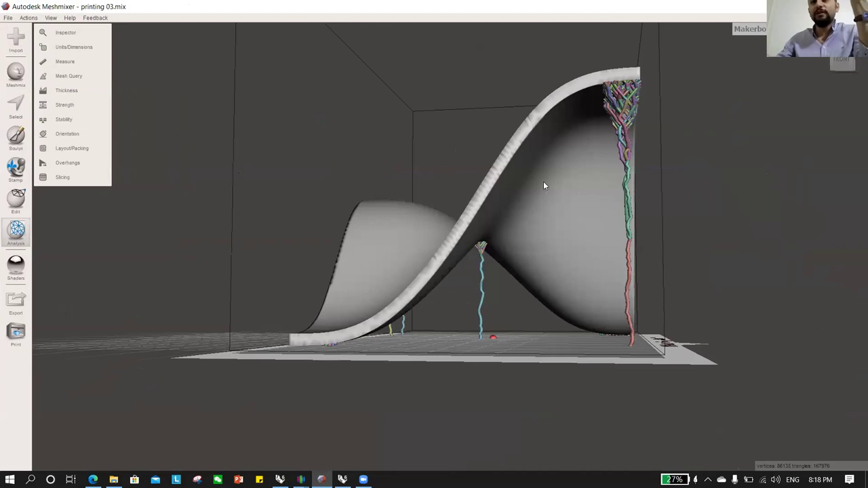
right_drag(571, 265, 519, 210)
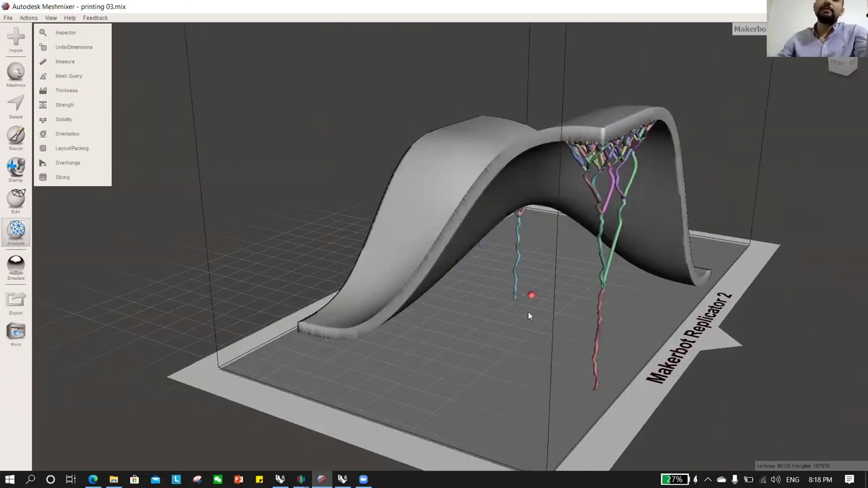
right_drag(546, 284, 450, 297)
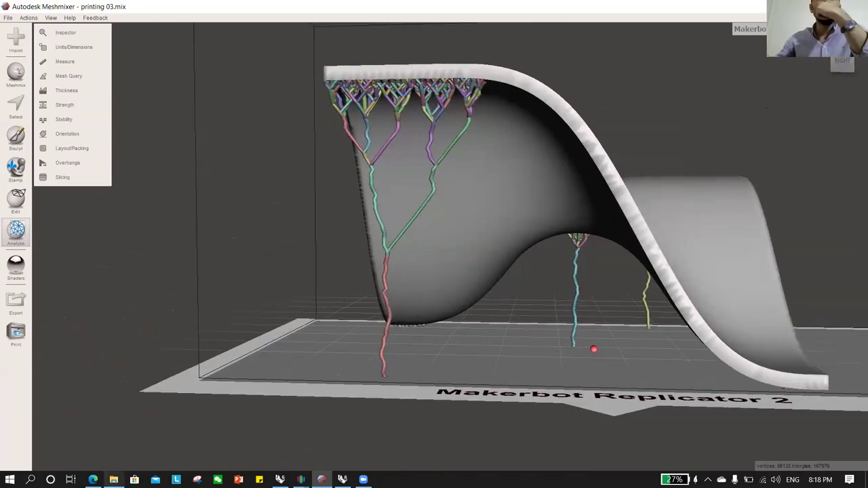
mouse_move(93, 479)
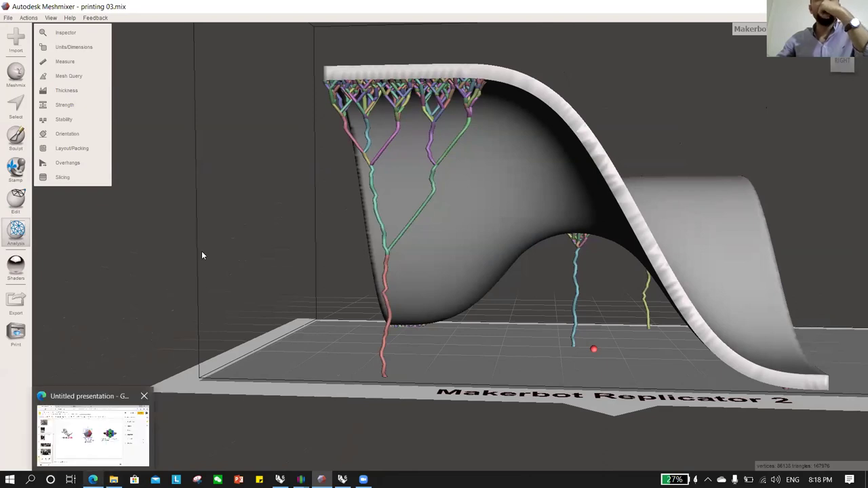
click(92, 434)
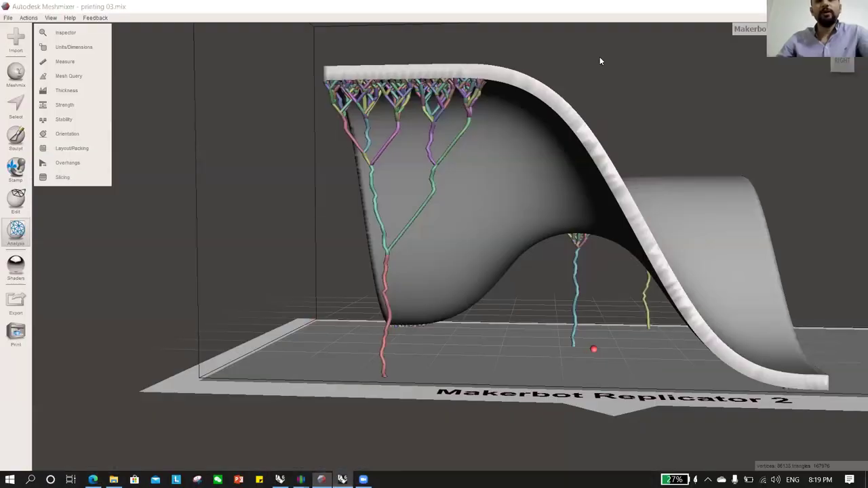
key(alt+Tab)
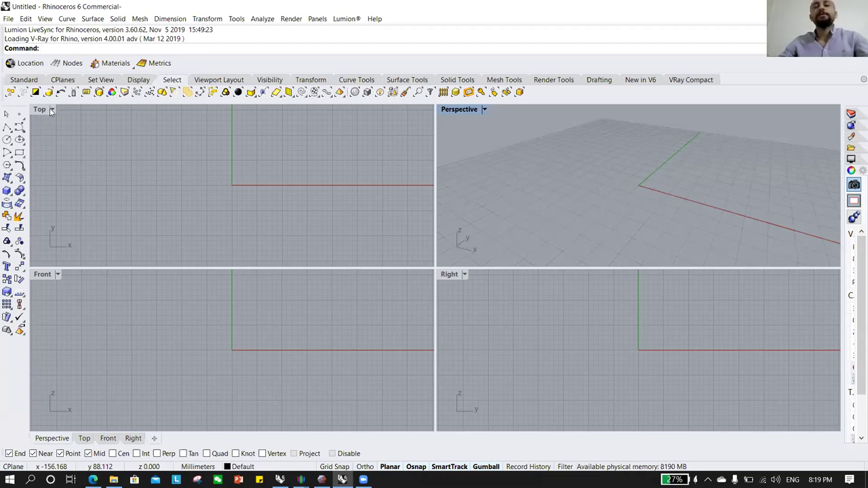
Maximize the Perspective viewport, restore the four-view layout, and show the Standard toolbar tab
double_click(459, 109)
key(ctrl+m)
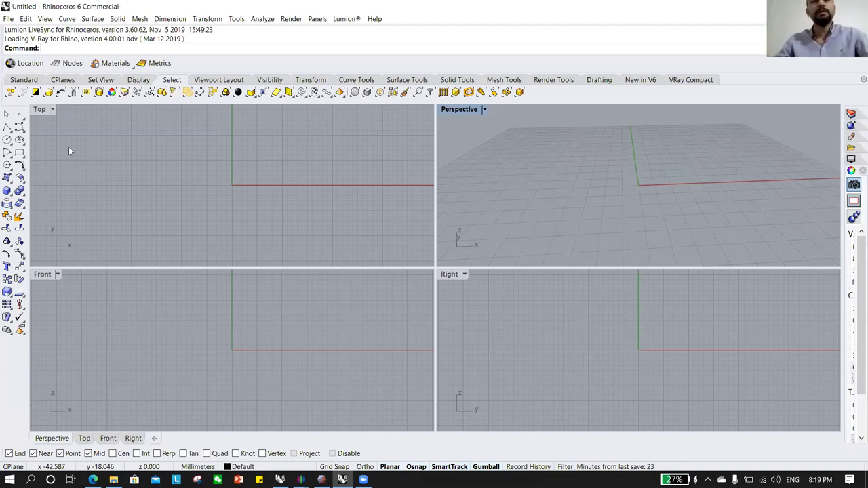
click(37, 80)
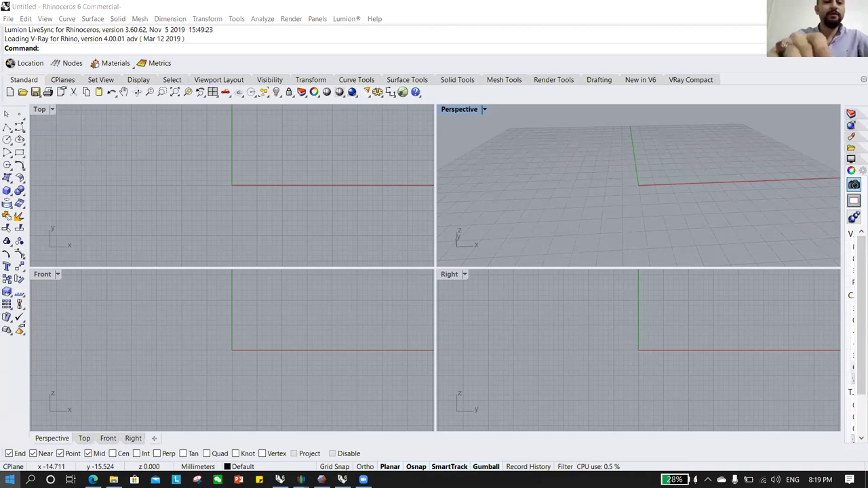
key(super)
Launch Windows Magnifier and zoom the screen in to 300%
text(magn)
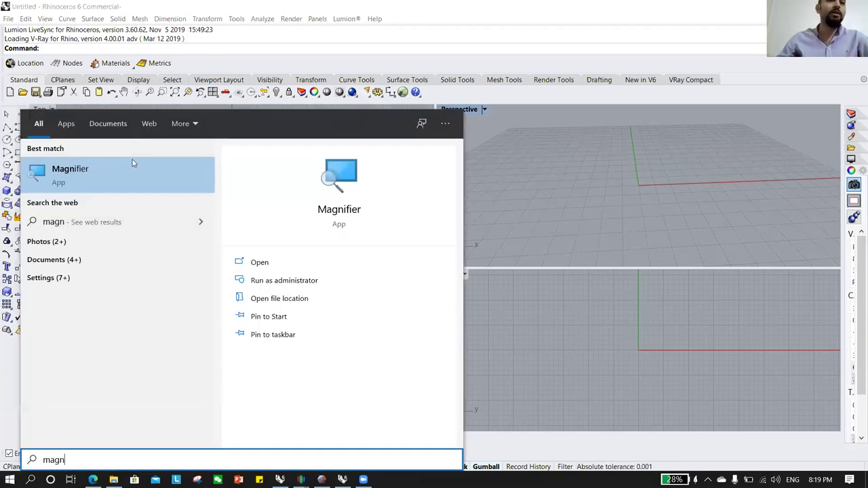
key(Return)
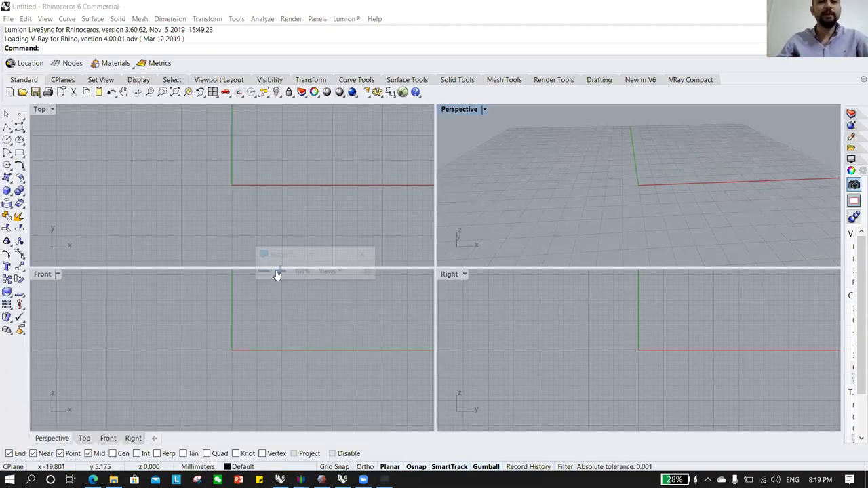
click(278, 271)
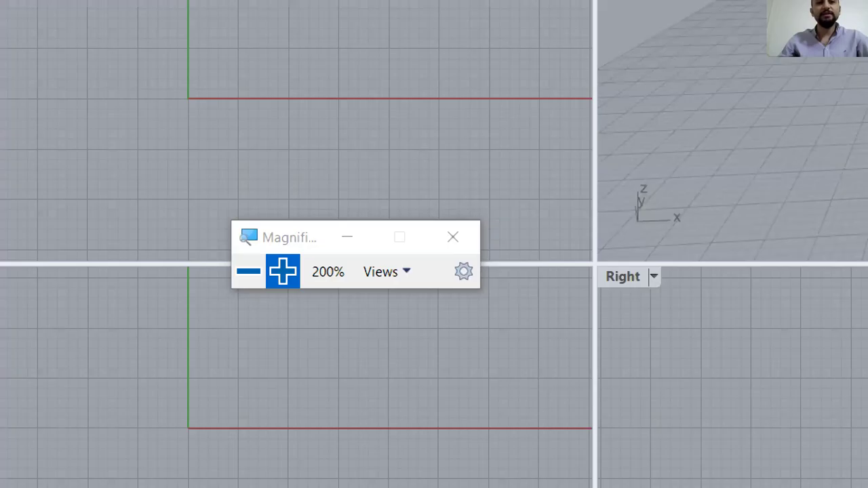
key(super+plus)
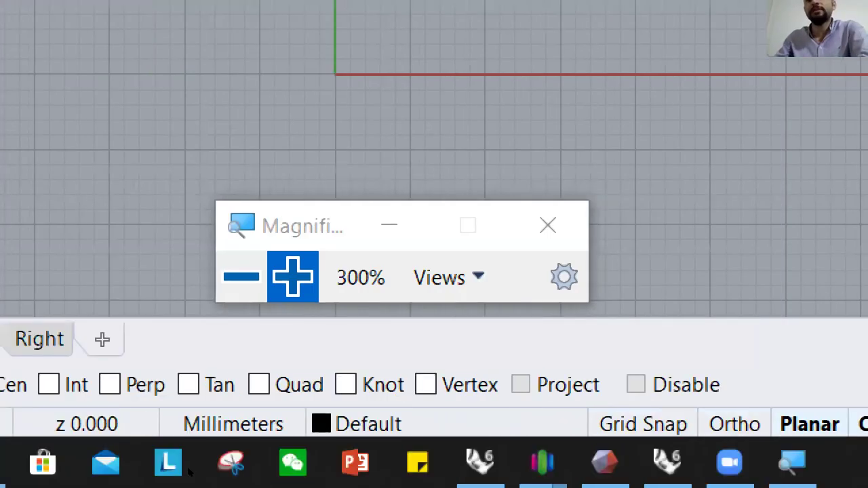
Open Rhino's Unit Settings from the Millimeters status pane and zoom back to 100%
click(203, 424)
click(257, 411)
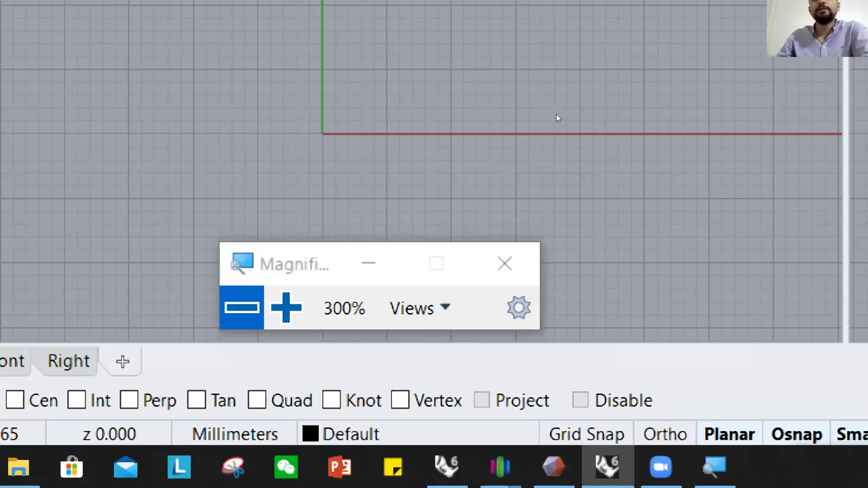
key(super+minus)
key(super+minus)
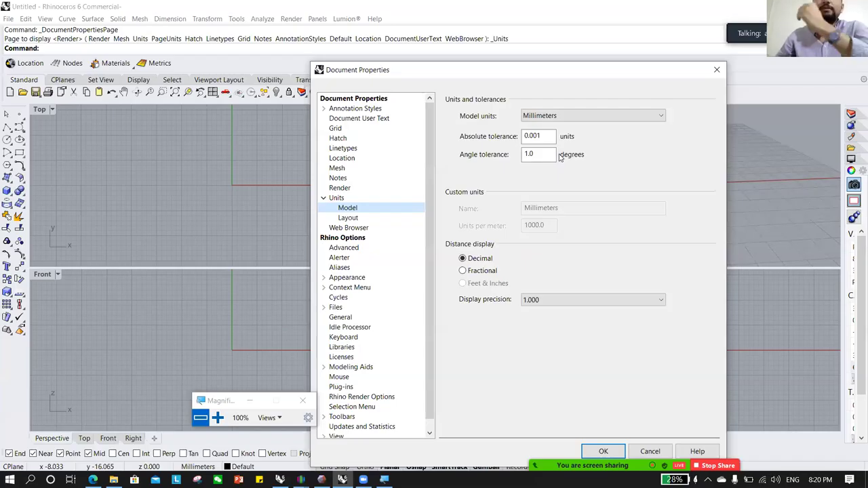
Change the model units to Centimeters, confirm, and start a new model file
click(580, 116)
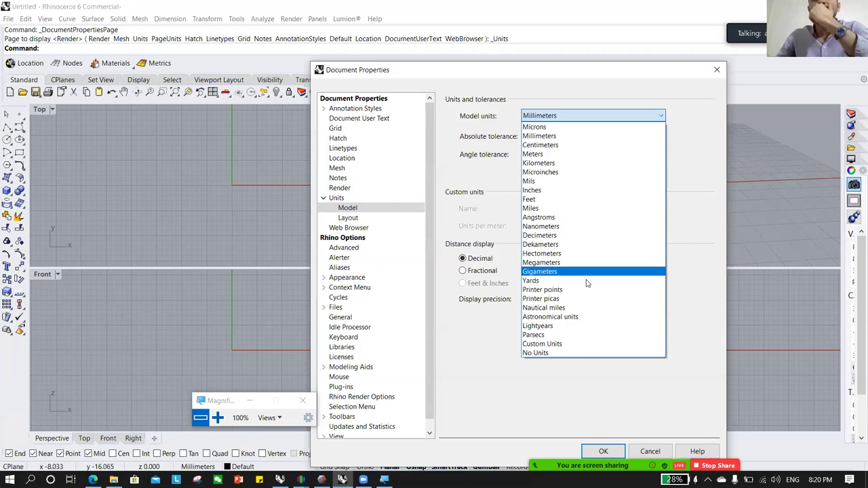
click(554, 145)
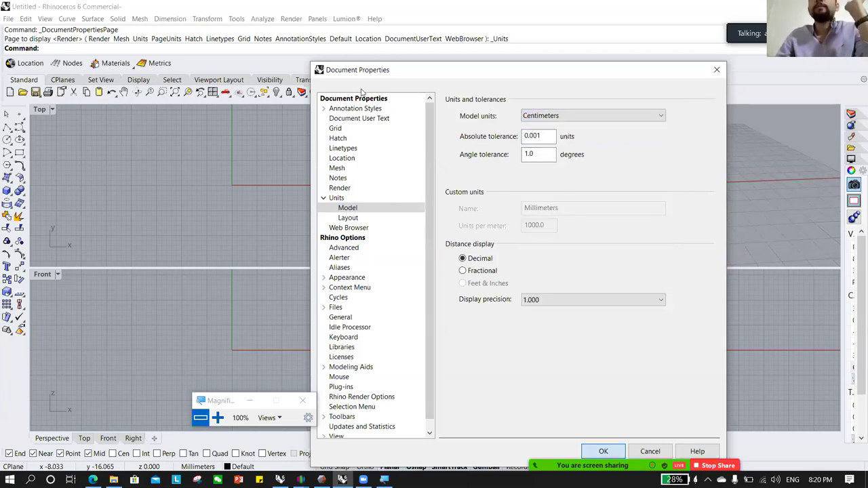
key(Return)
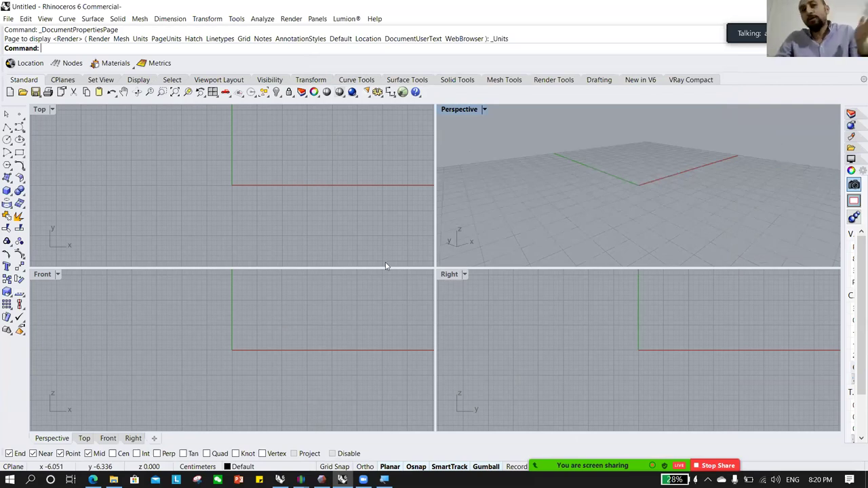
key(ctrl+n)
Discard the untitled model for a new centimeter document and magnify the screen to 200%
key(n)
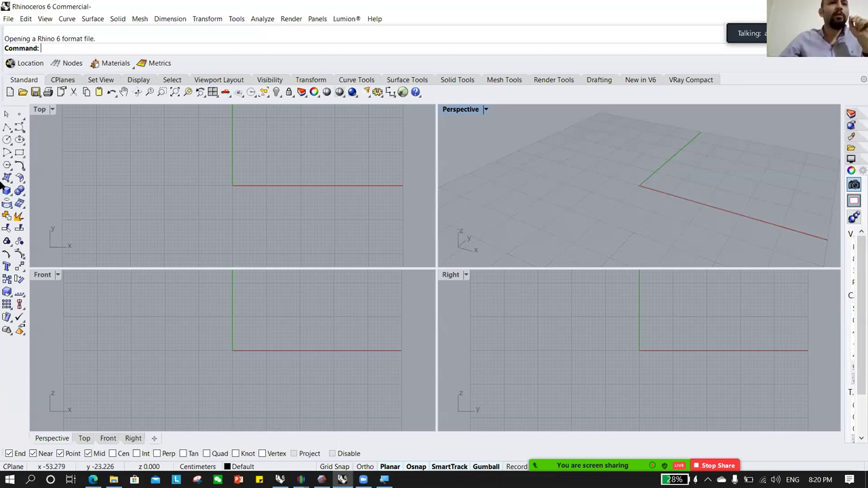
key(super+plus)
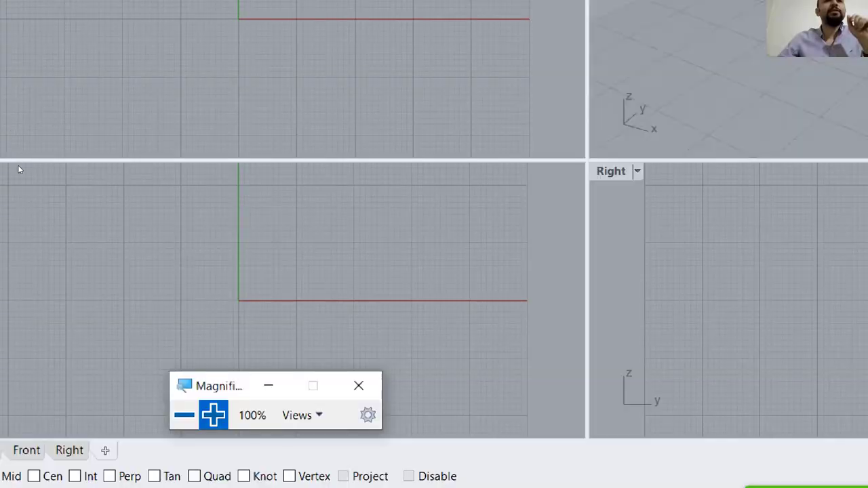
key(super+plus)
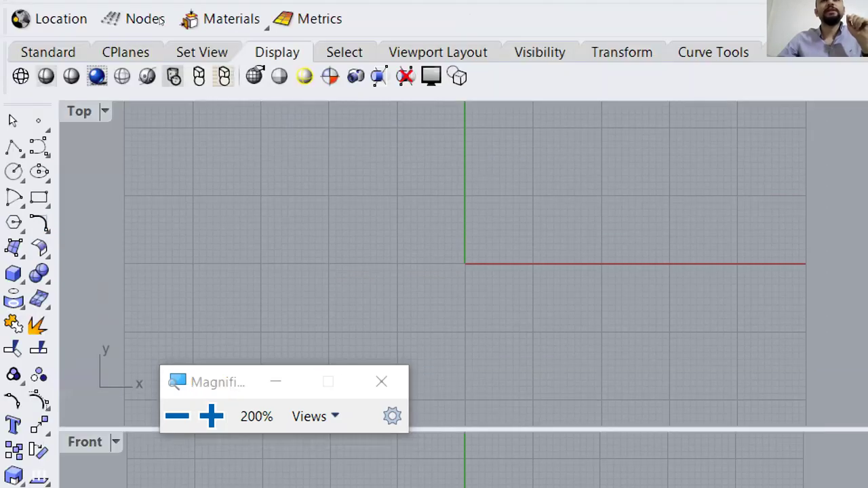
click(280, 37)
click(345, 160)
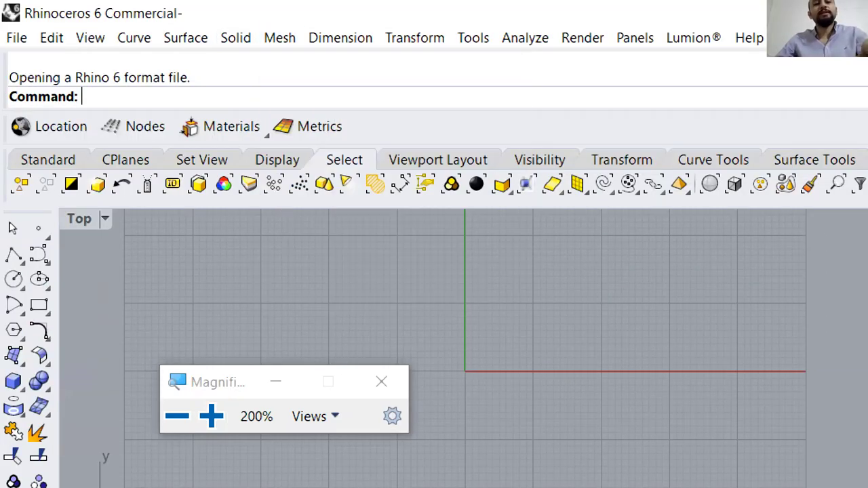
Clear the stray command text, return magnification to 100% and reposition the magnifier window
text(Fgfg)
key(BackSpace)
key(BackSpace)
key(BackSpace)
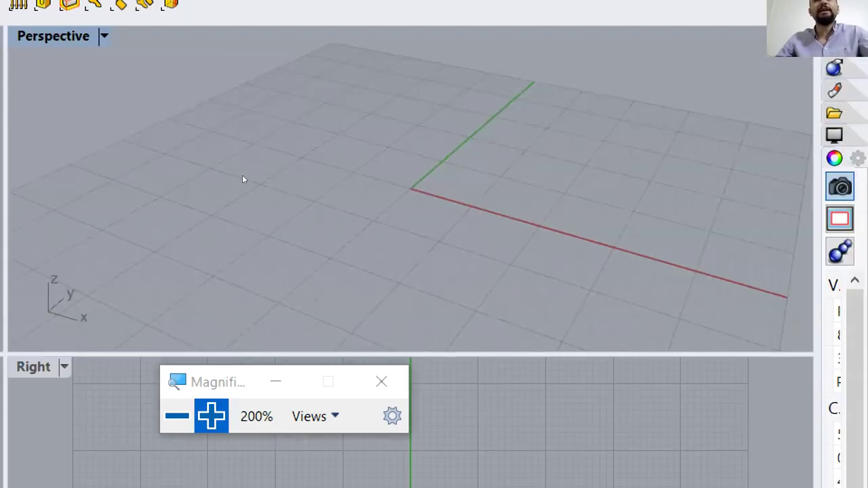
key(super+minus)
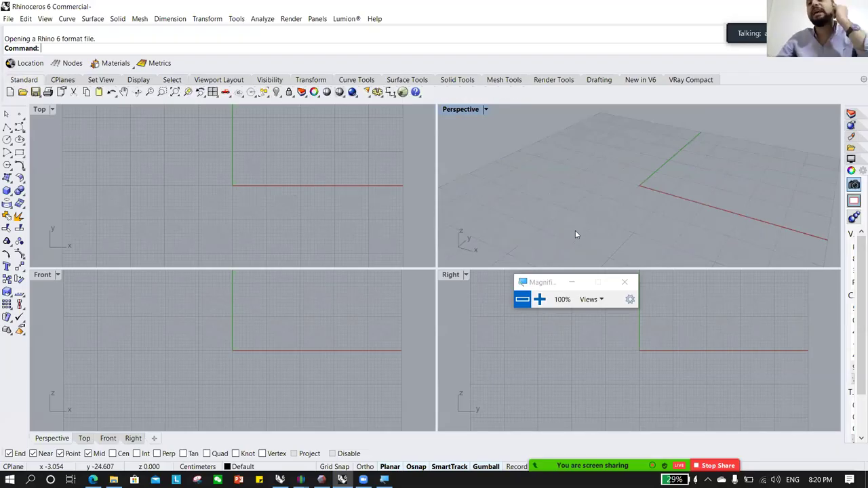
drag(541, 289, 528, 323)
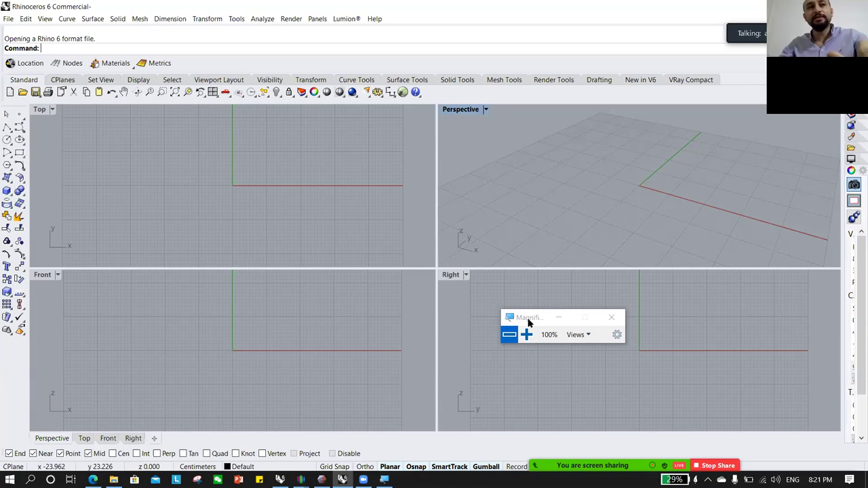
text(ExtractIsocurve)
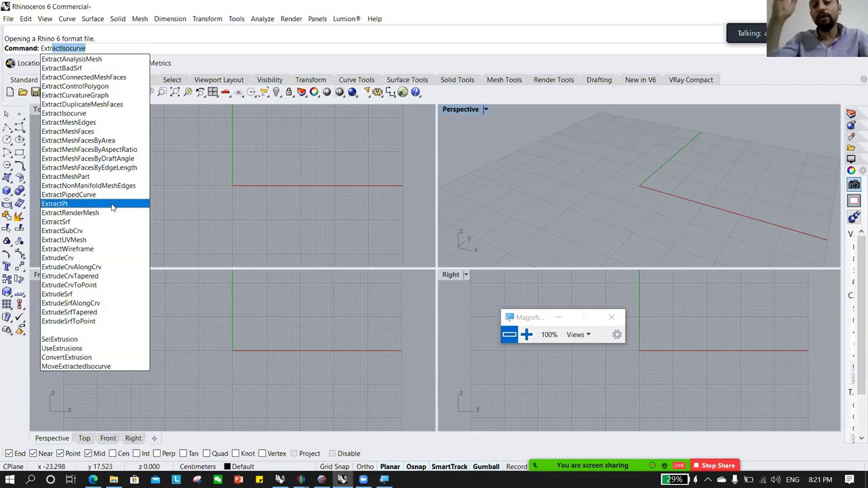
key(Escape)
text(Hhjgf)
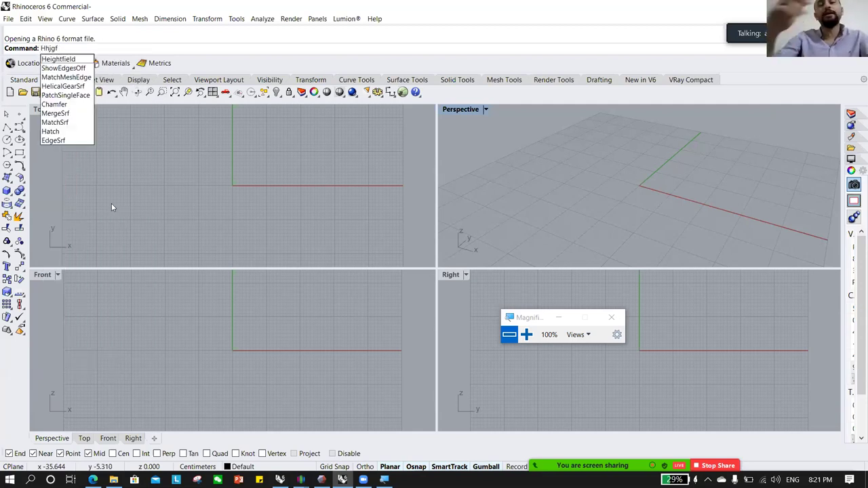
key(Escape)
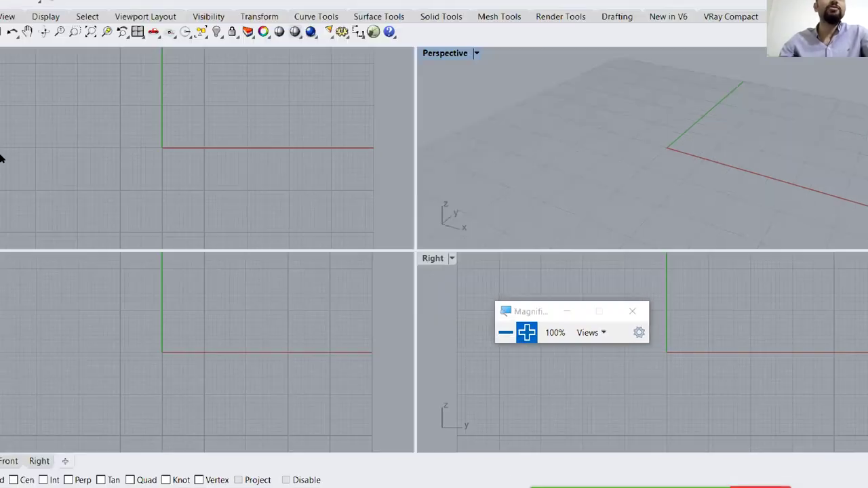
key(super+plus)
key(super+plus)
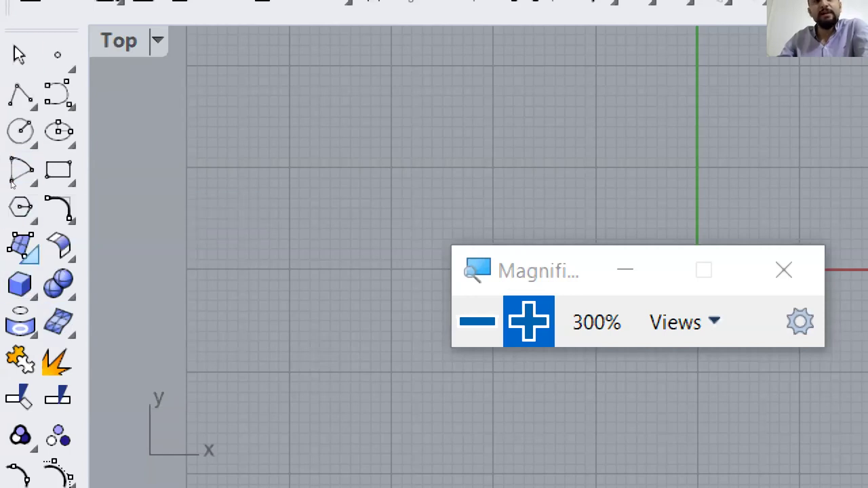
Detach the Surface Creation tools into a floating panel over the Top viewport
click(34, 258)
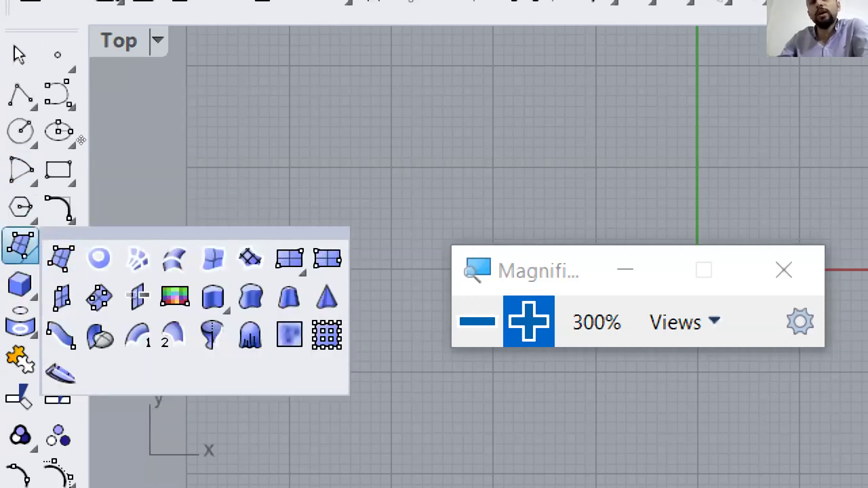
drag(81, 139, 131, 235)
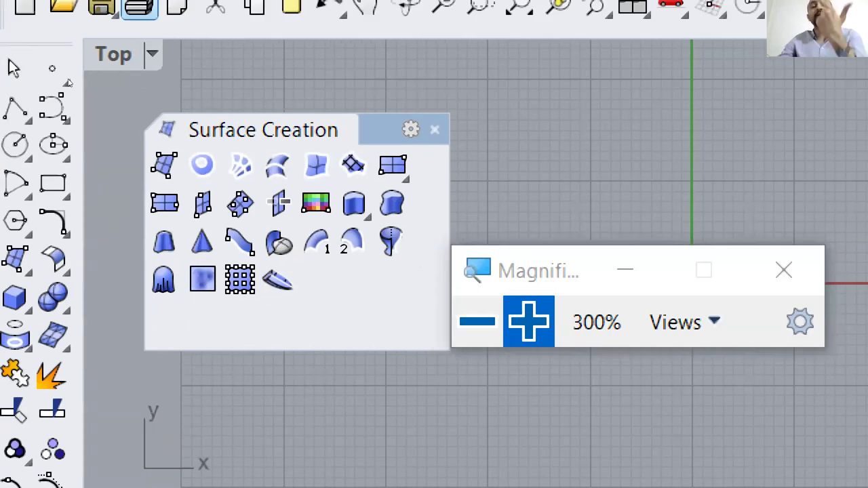
scroll(68, 145, down, 2)
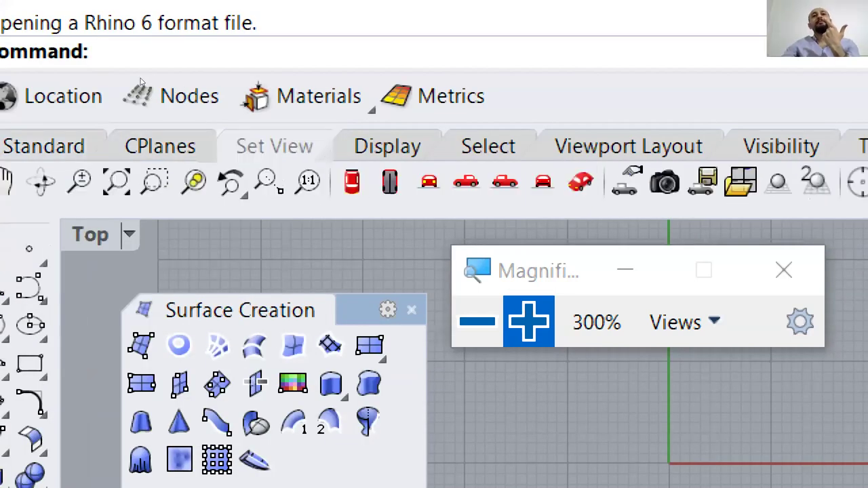
scroll(67, 145, down, 1)
scroll(58, 93, down, 1)
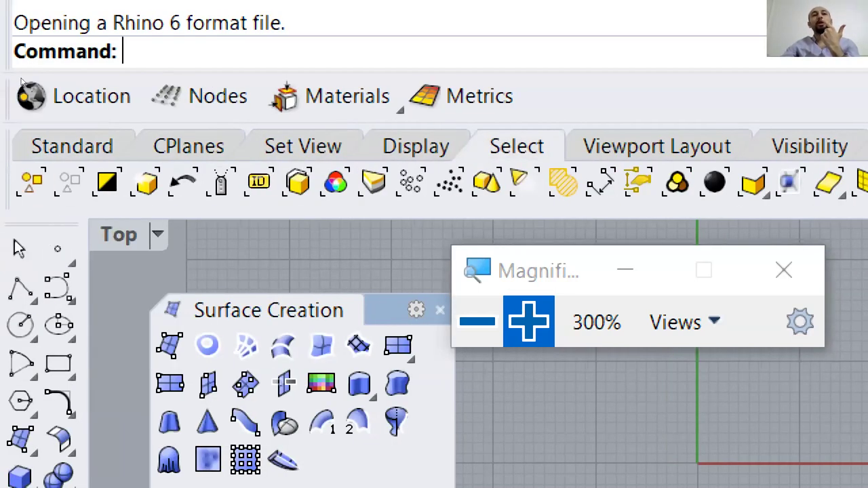
scroll(74, 40, up, 4)
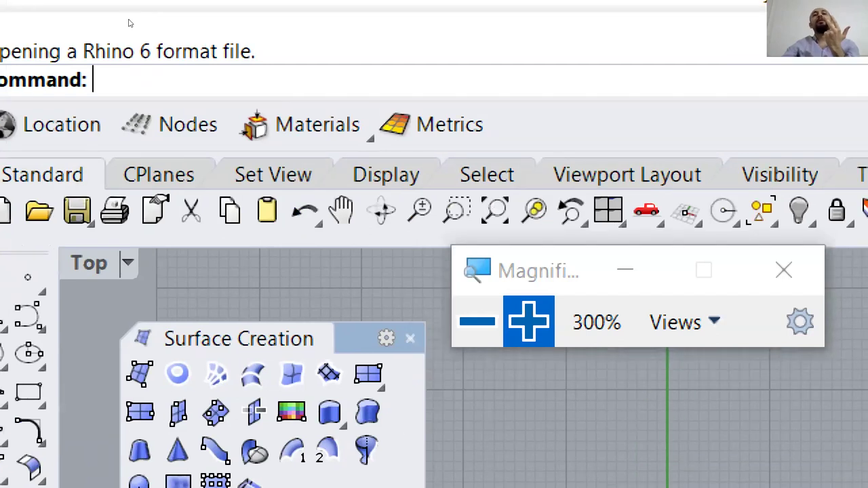
Open the surface commands list and discard the mistyped 'Jkj' command text
key(alt+s)
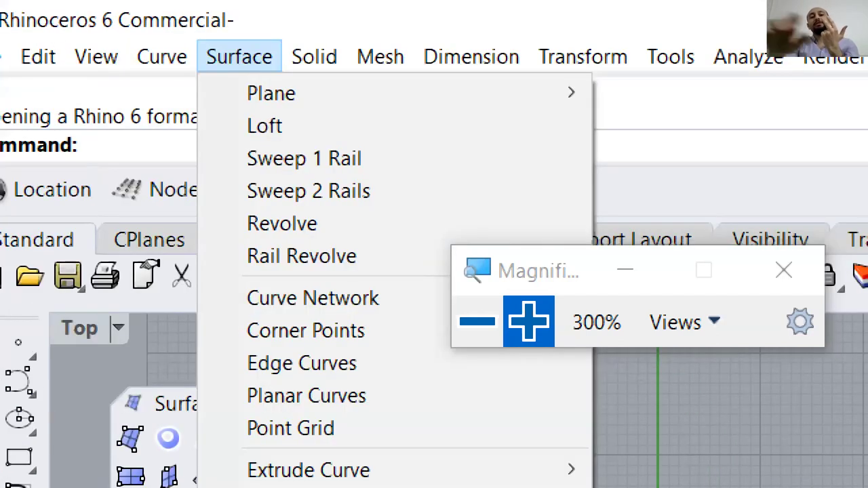
text(Jkj)
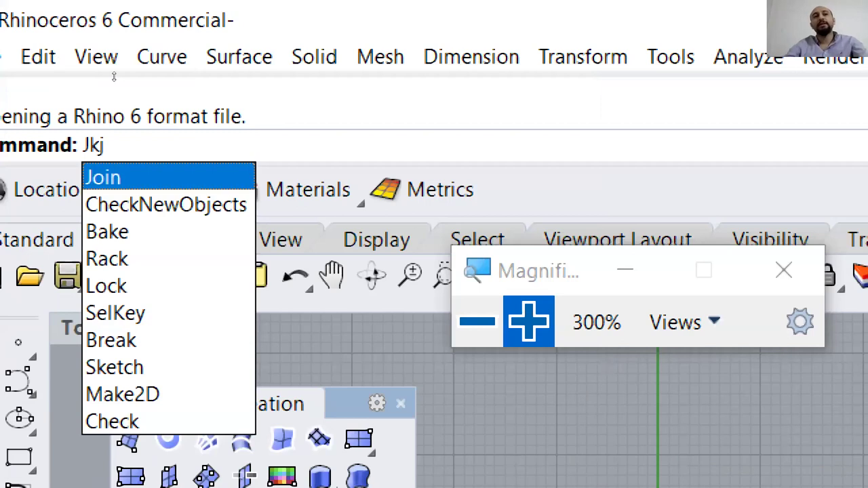
key(Escape)
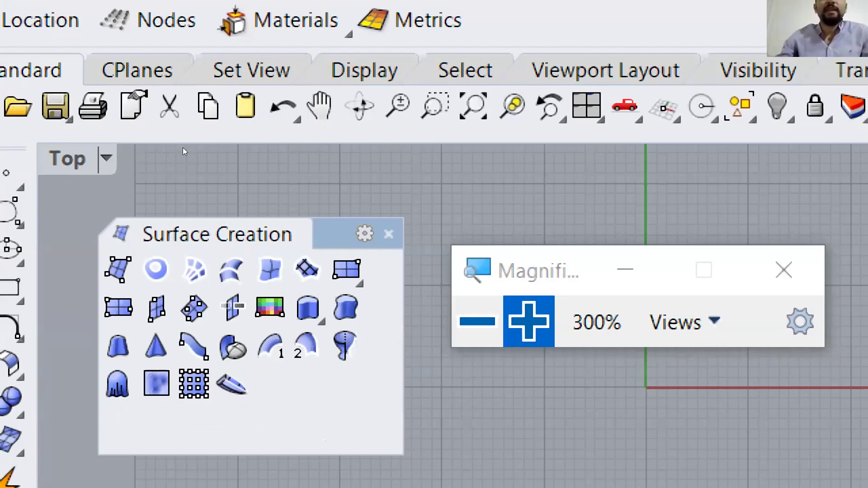
Magnify the screen further to 400%
key(super+plus)
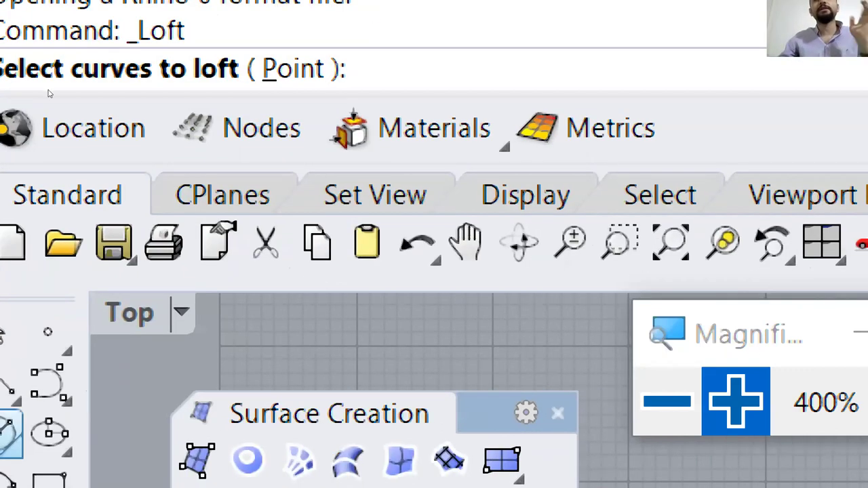
Cancel the loft and reduce magnification to show the whole Rhino window
key(Escape)
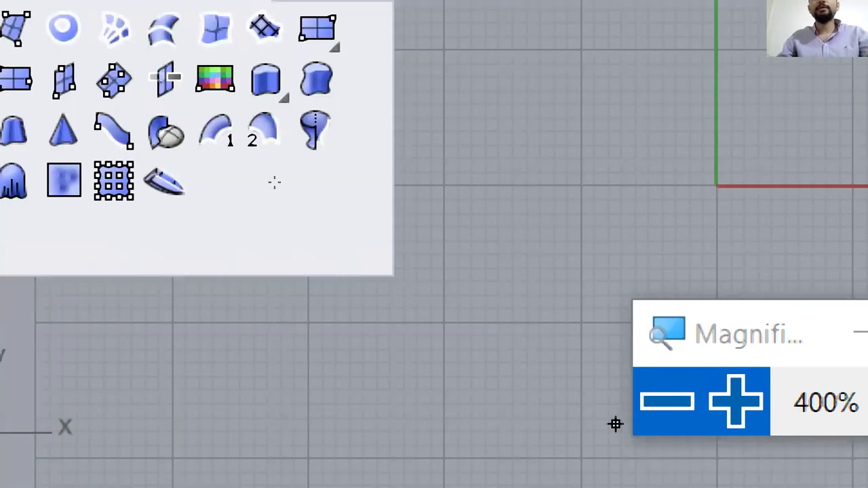
key(super+minus)
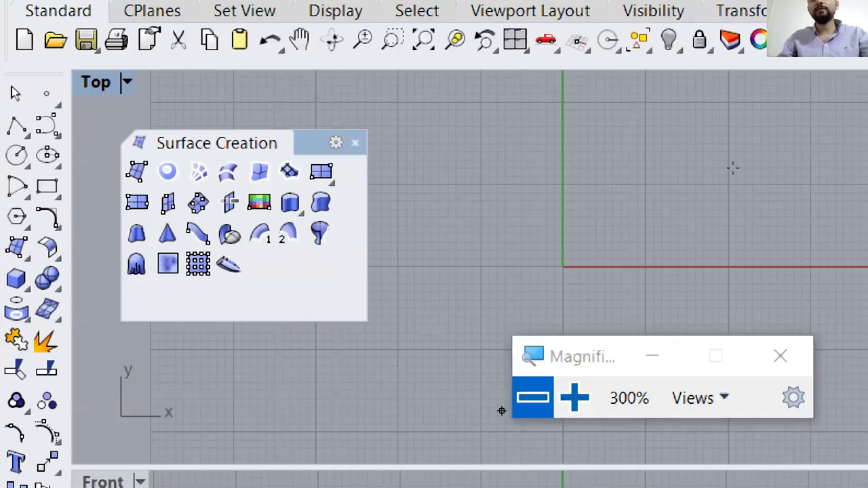
key(super+minus)
key(super+minus)
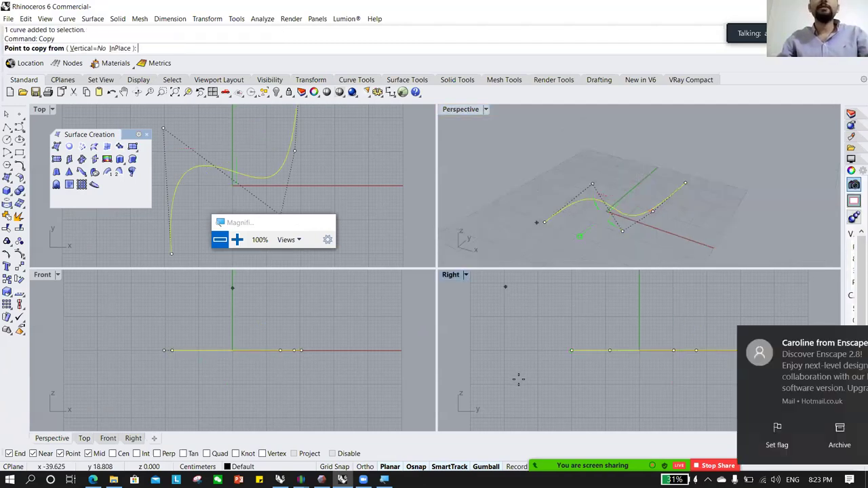
Copy the wavy curve from a base point to a spot higher up
click(519, 379)
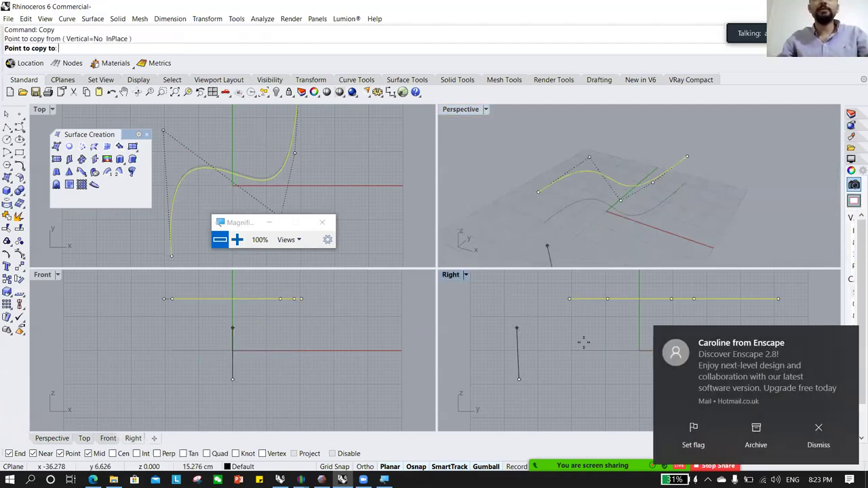
click(516, 325)
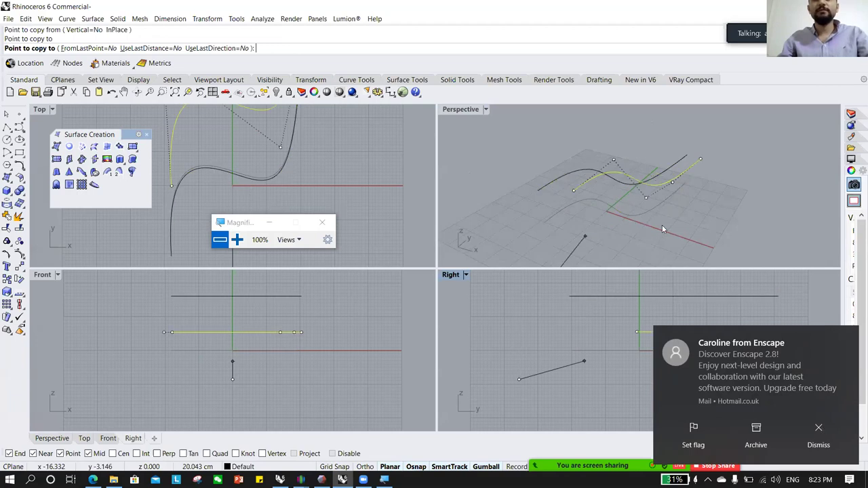
key(Return)
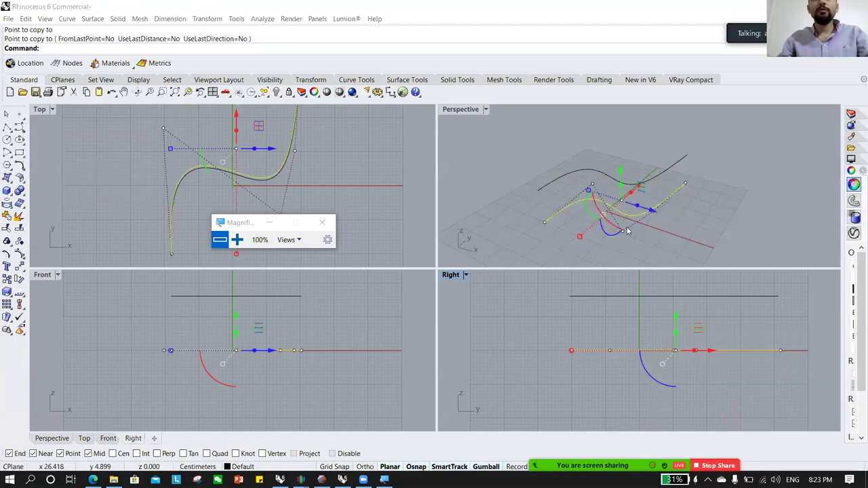
key(Escape)
Select the copied curves and raise them along the vertical axis
right_drag(627, 231, 646, 181)
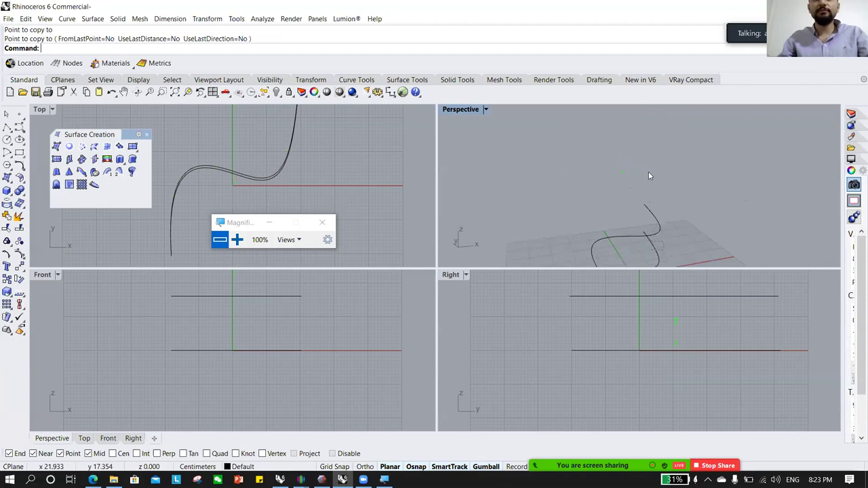
click(691, 79)
drag(719, 162, 543, 264)
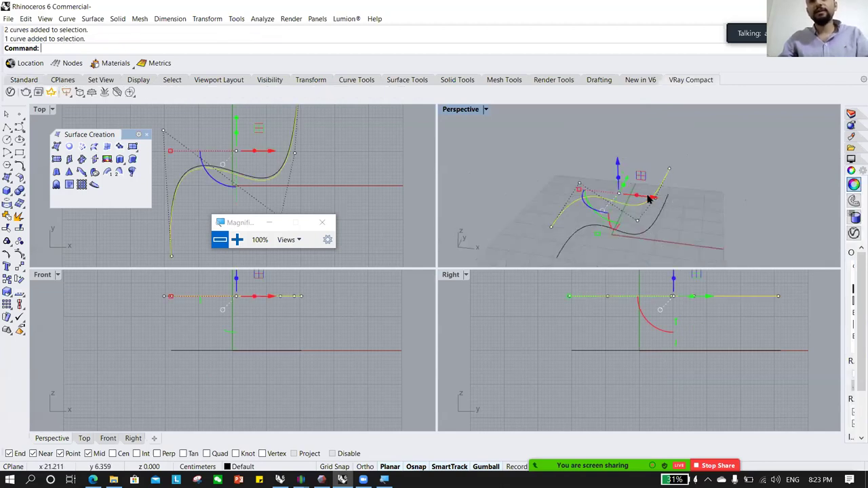
drag(617, 173, 622, 230)
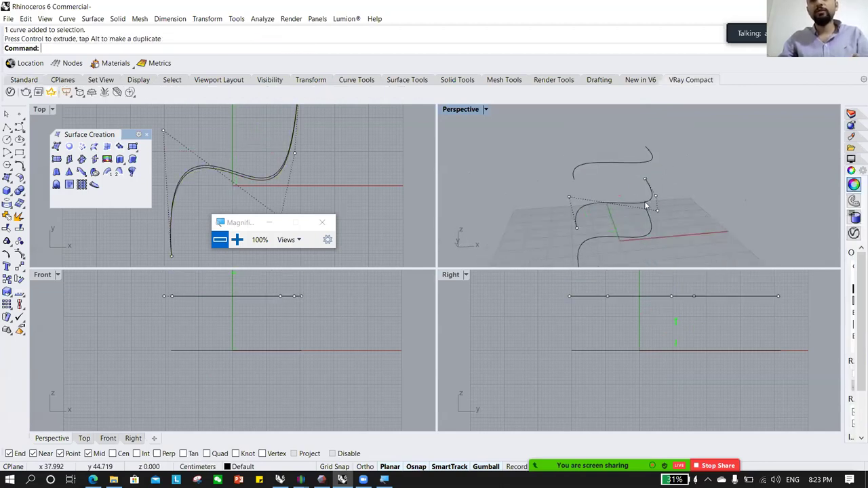
right_drag(622, 231, 635, 171)
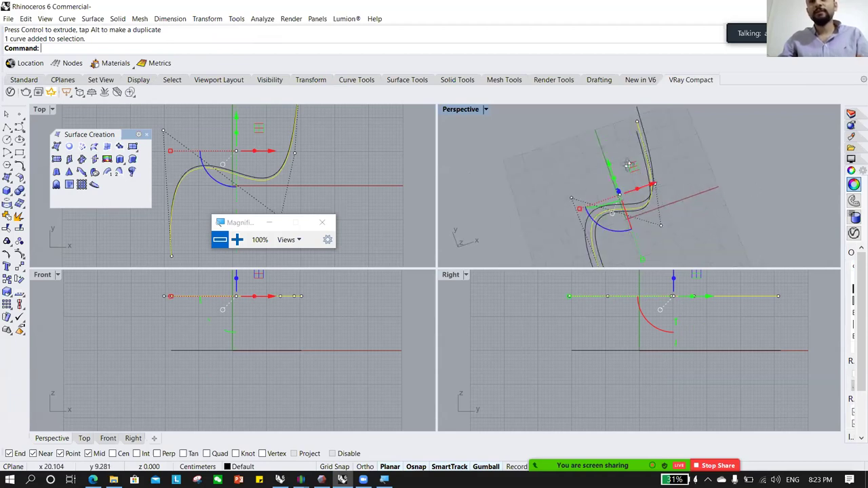
Maximize the Perspective viewport to view the stacked wavy curves
key(Escape)
right_drag(621, 154, 530, 175)
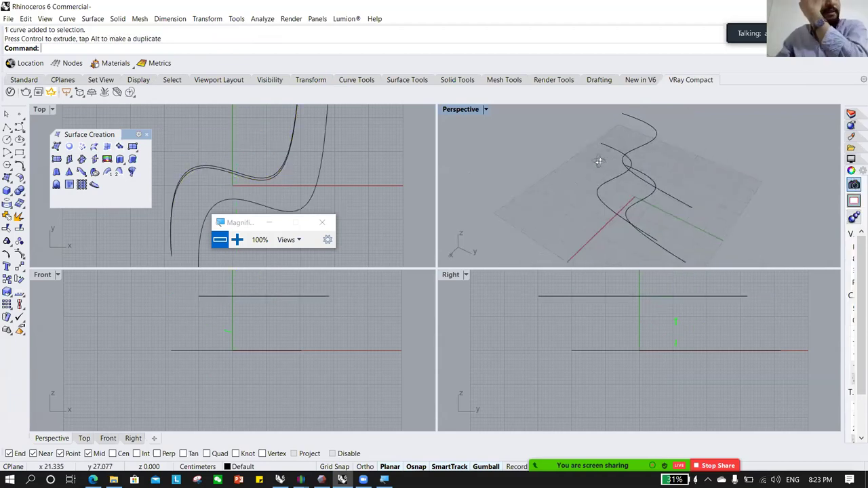
double_click(460, 109)
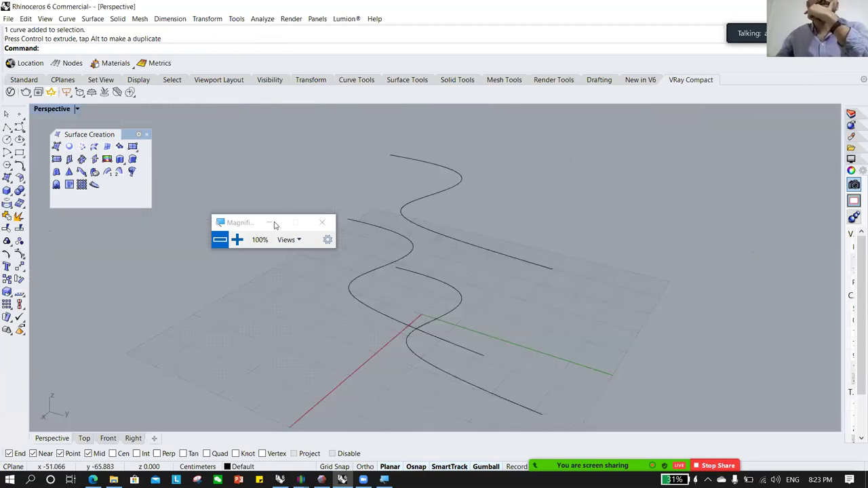
right_drag(445, 287, 393, 443)
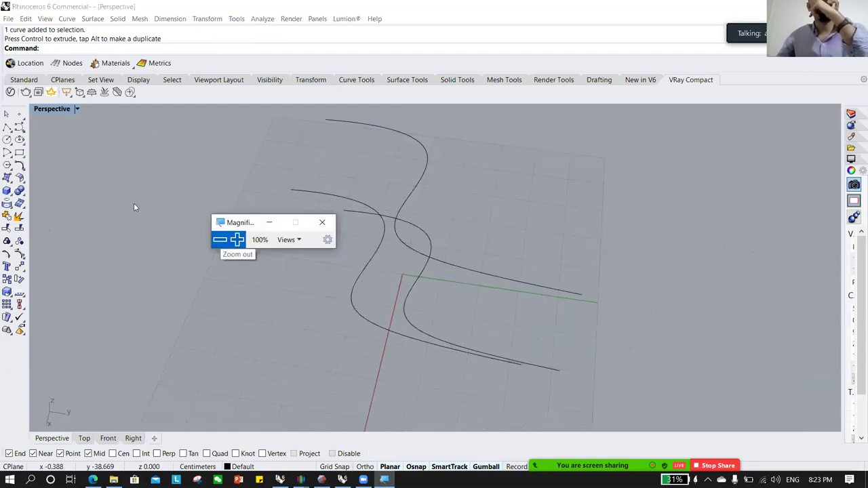
Magnify the screen to 300%
key(super+plus)
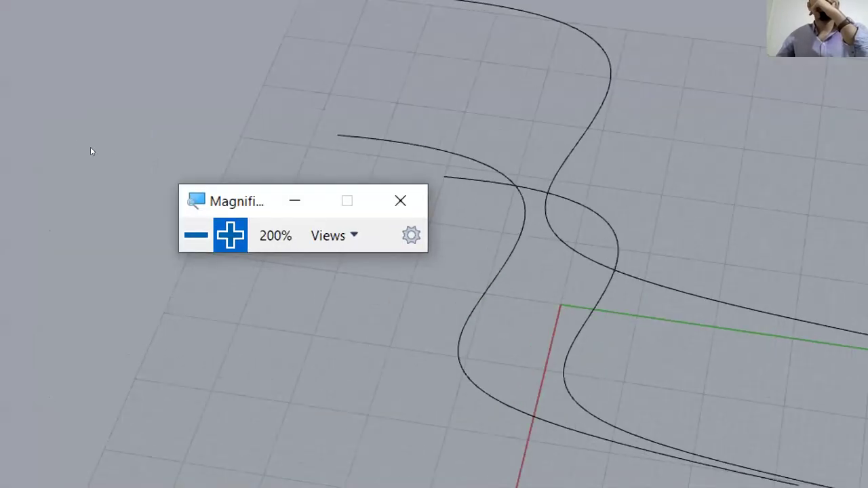
key(super+plus)
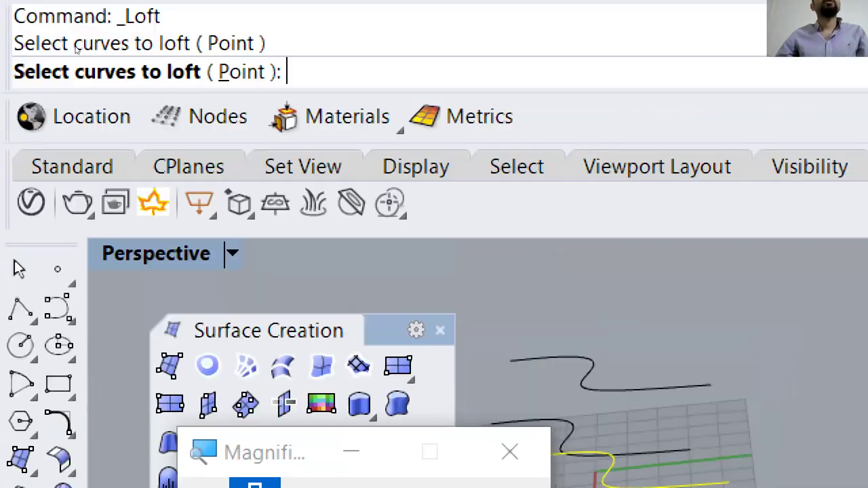
Loft the picked wavy curves with the default Normal settings into one surface
click(664, 409)
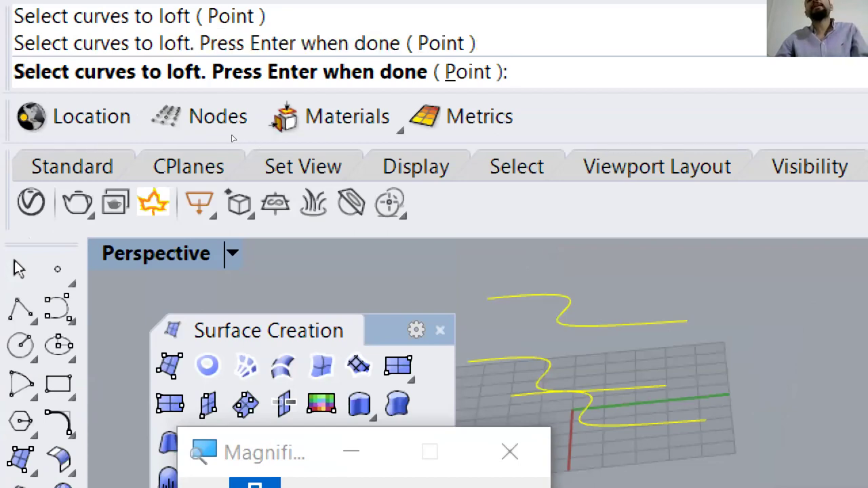
key(Return)
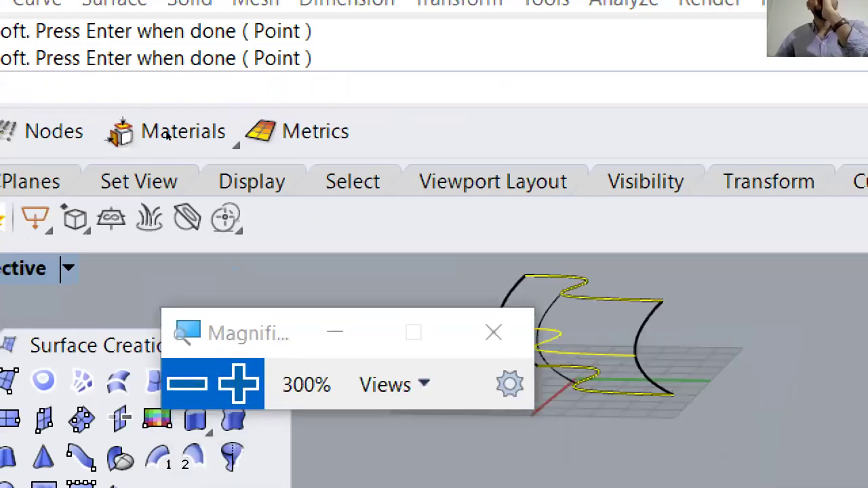
key(super+minus)
key(super+minus)
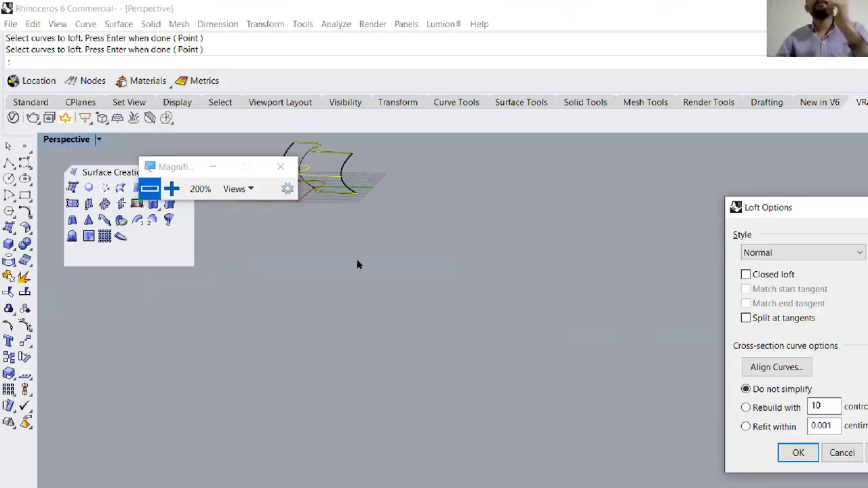
key(Return)
scroll(352, 217, up, 5)
scroll(324, 225, down, 2)
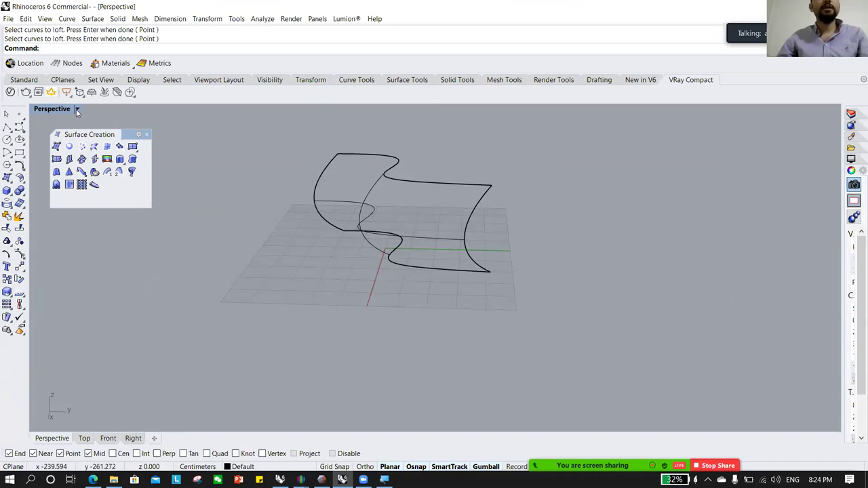
click(76, 108)
Shade the Perspective view, select and frame the lofted surface, and widen the side panel
click(77, 144)
mouse_move(496, 191)
right_down()
mouse_move(617, 335)
mouse_move(693, 378)
mouse_move(195, 113)
right_up()
key(ctrl+a)
click(40, 80)
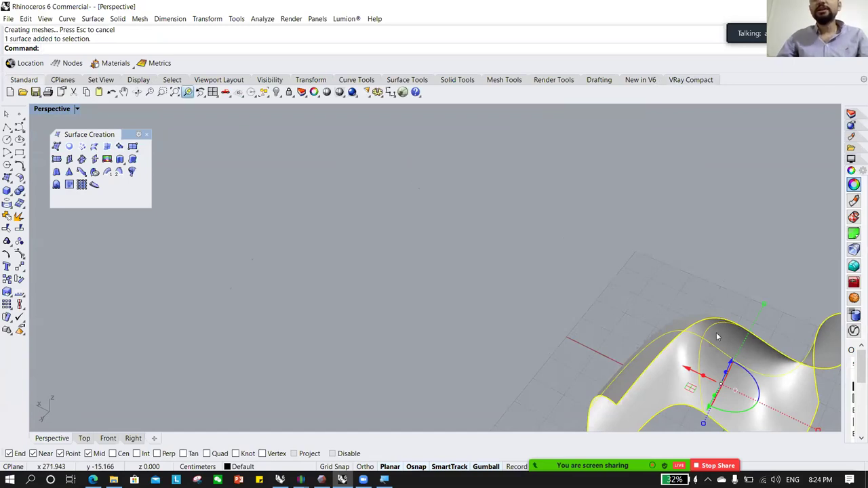
mouse_move(682, 270)
right_down()
mouse_move(728, 240)
mouse_move(519, 290)
mouse_move(711, 254)
right_up()
key(Home)
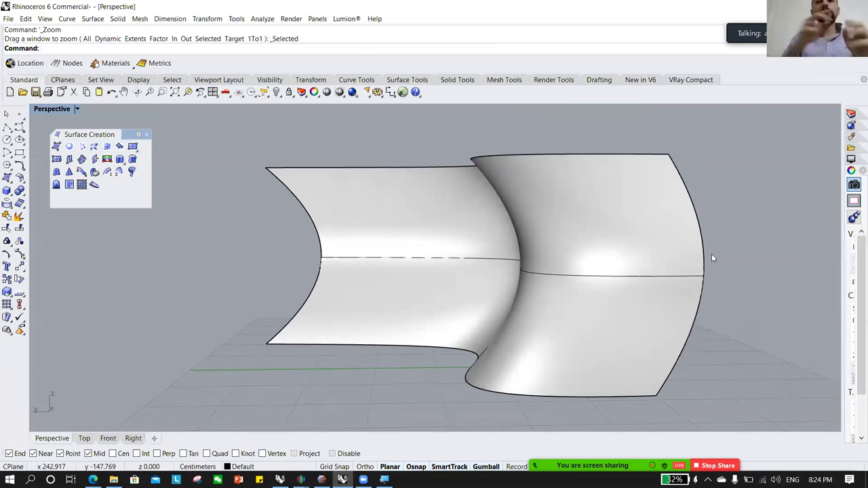
drag(844, 244, 705, 244)
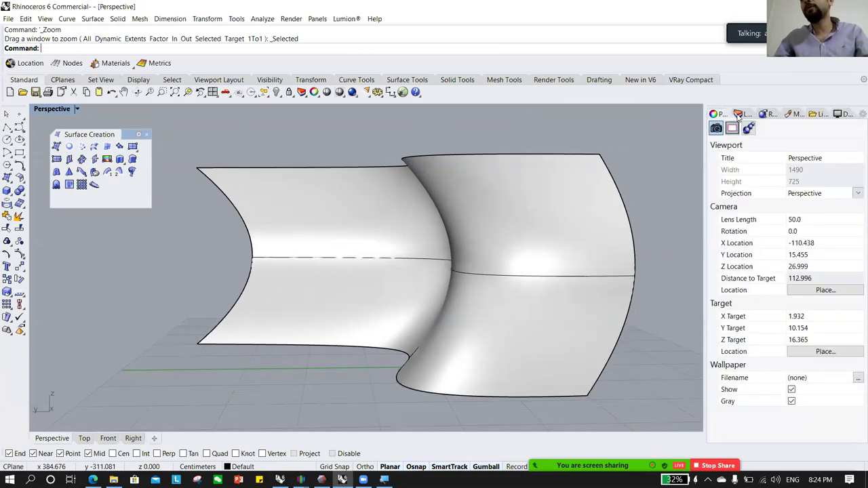
Add a new sixth layer in the Layers panel and name it
click(737, 114)
click(714, 127)
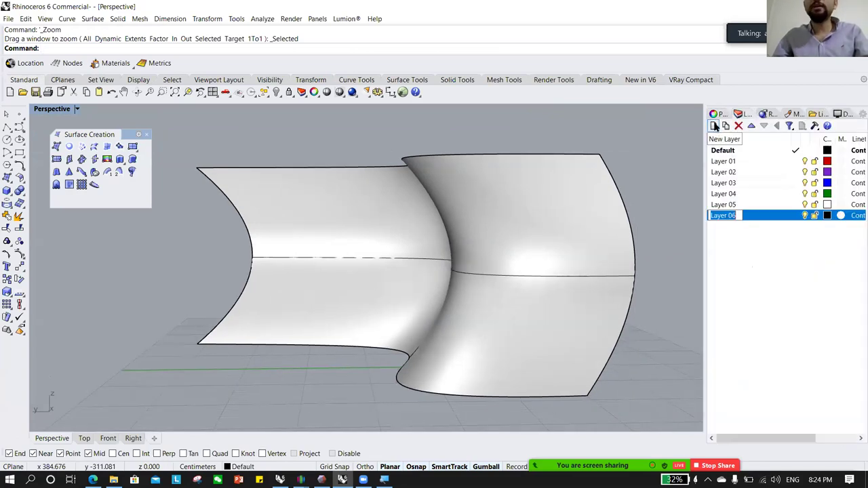
text(hassobly)
key(BackSpace)
key(BackSpace)
key(BackSpace)
key(BackSpace)
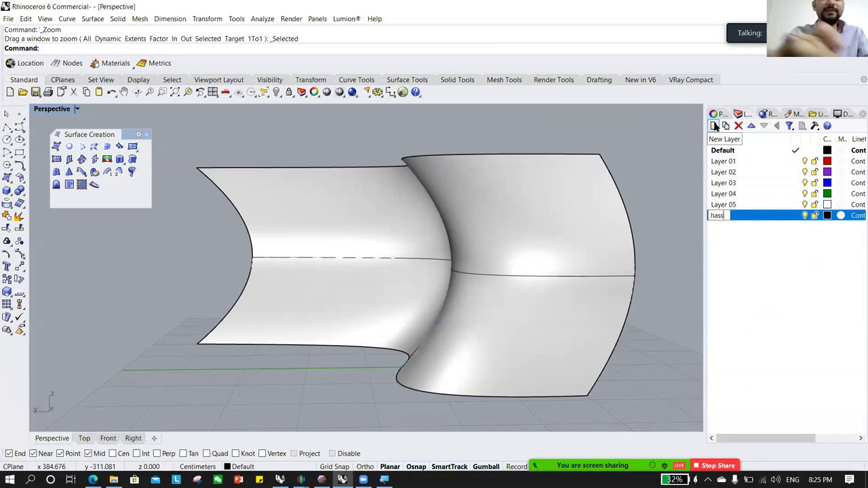
text(aboly)
key(Return)
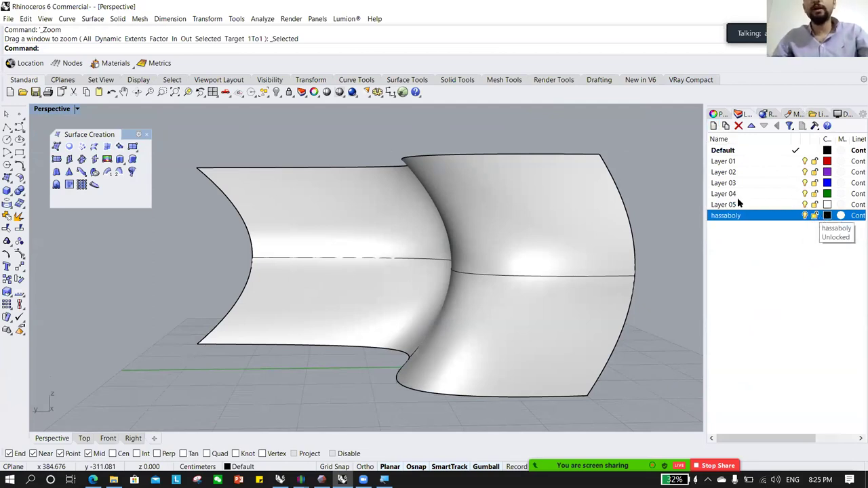
Move the lofted surface onto the new layer and toggle the layer off and on to confirm
click(766, 215)
right_click(742, 215)
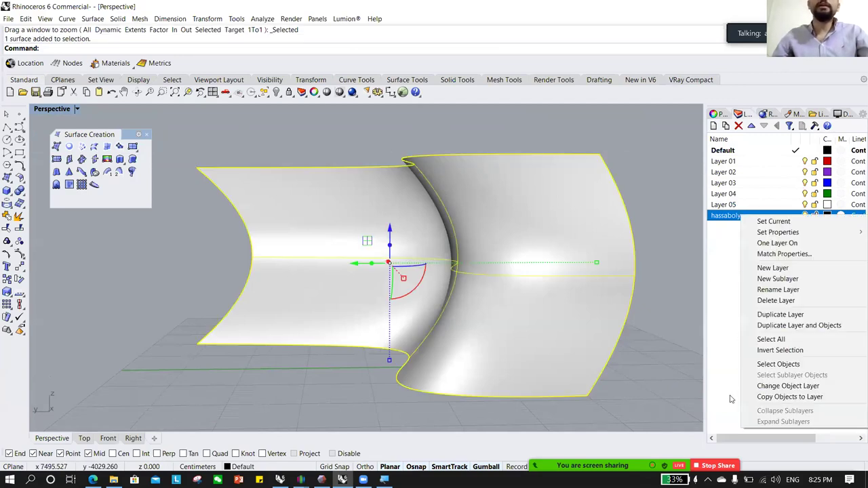
click(762, 387)
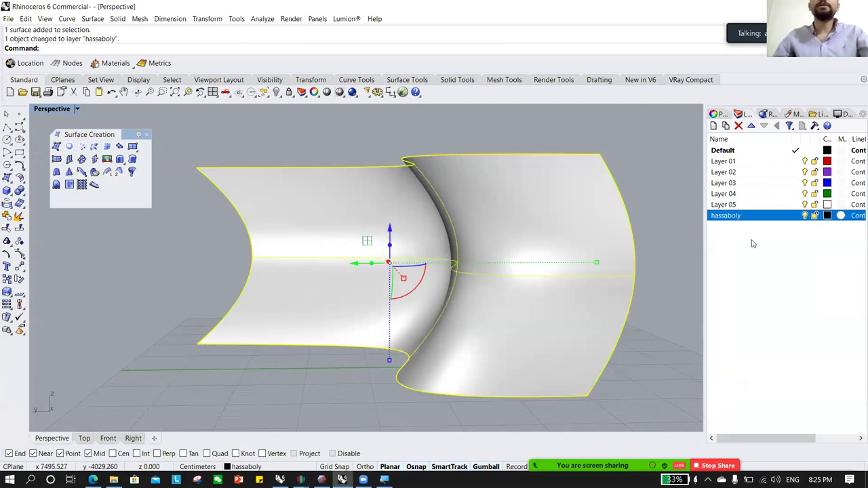
click(804, 215)
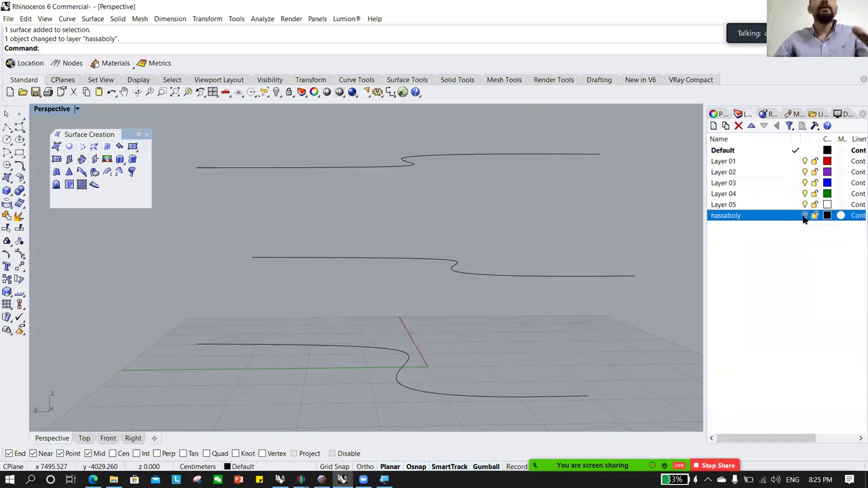
click(804, 216)
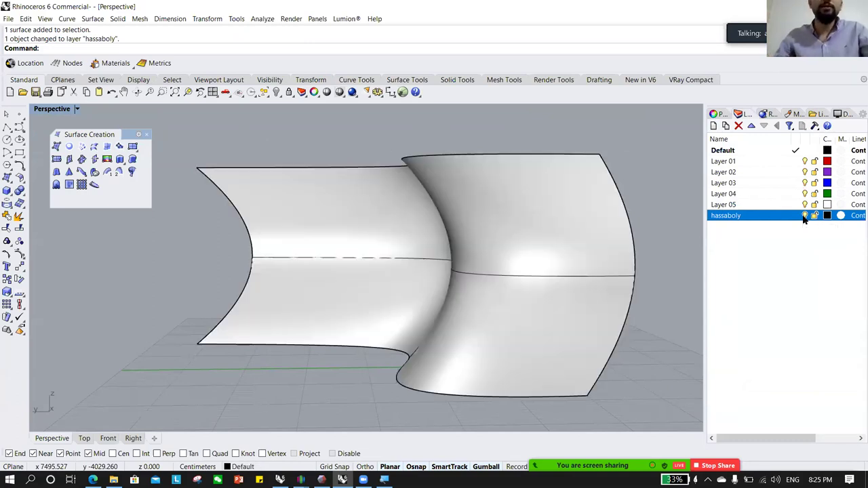
Select the surface together with its three curves
scroll(341, 224, down, 3)
right_drag(324, 229, 494, 276)
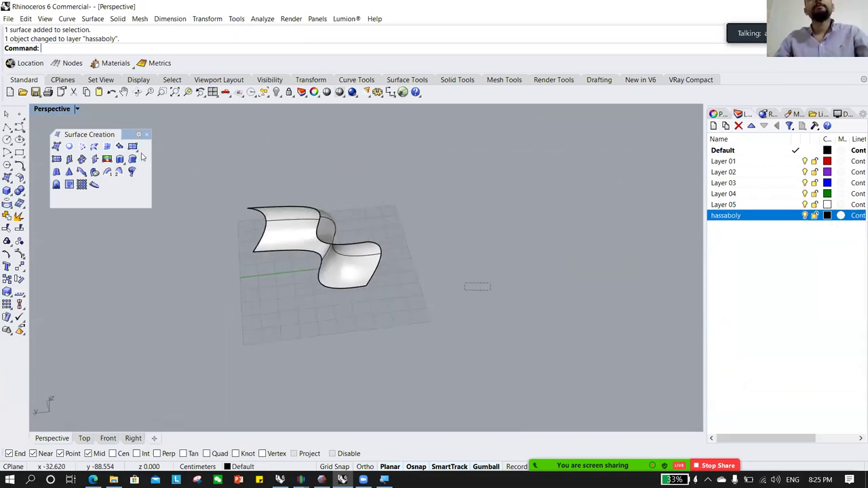
drag(142, 156, 391, 160)
Delete the selected surface and curves and narrow the side panel
key(Delete)
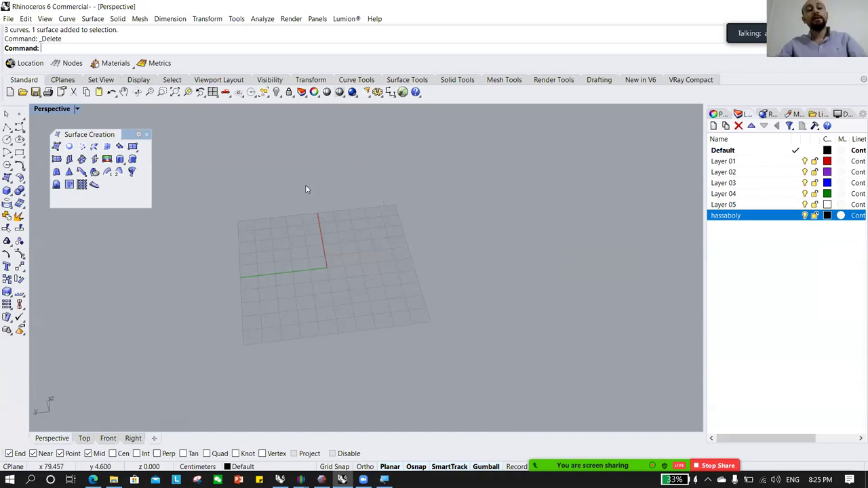
scroll(305, 253, up, 5)
scroll(305, 252, up, 5)
drag(705, 139, 842, 106)
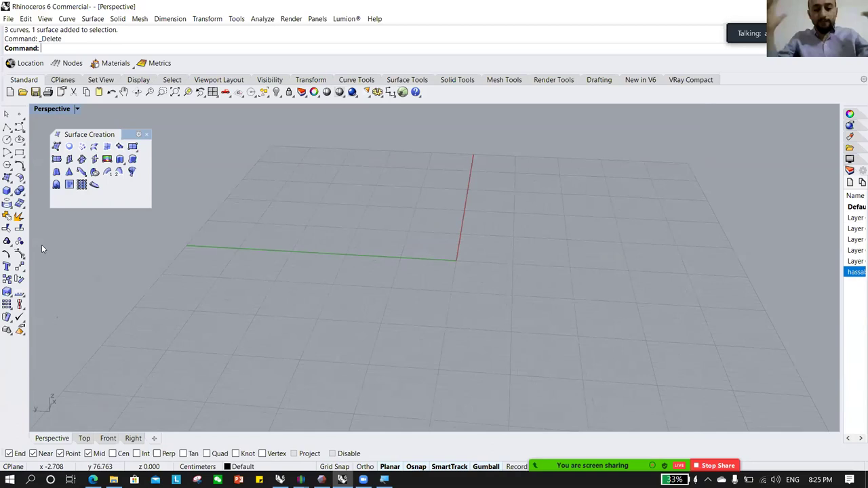
Draw a box with a 20-unit side and reposition it on the grid
click(7, 191)
click(364, 241)
text(20)
key(Return)
key(Return)
key(Return)
drag(320, 214, 467, 313)
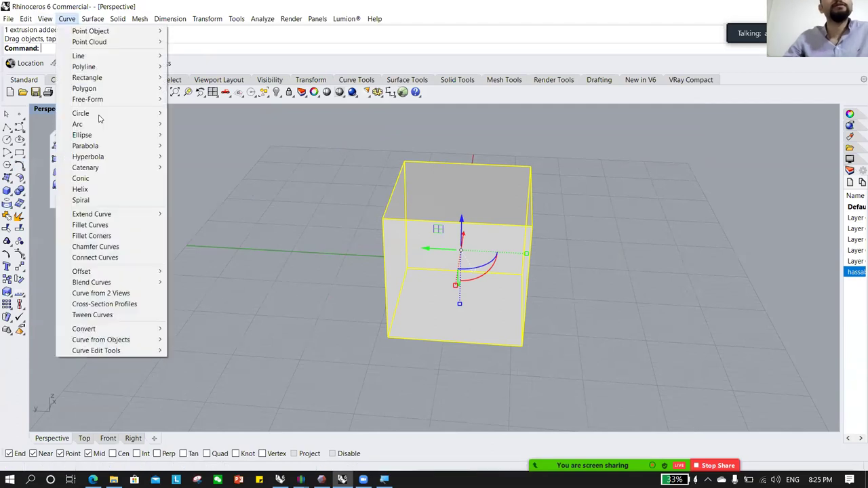
Duplicate the cube's edges as curves and delete the solid box
click(66, 18)
mouse_move(101, 340)
key(Return)
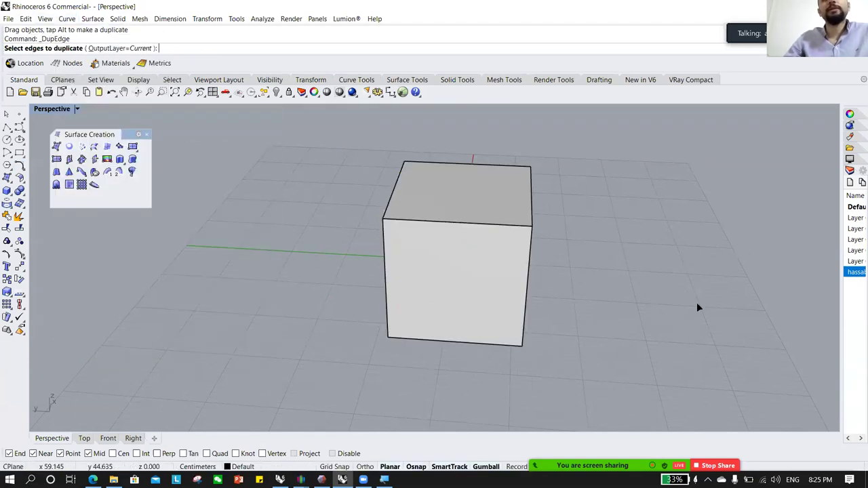
key(Return)
click(461, 306)
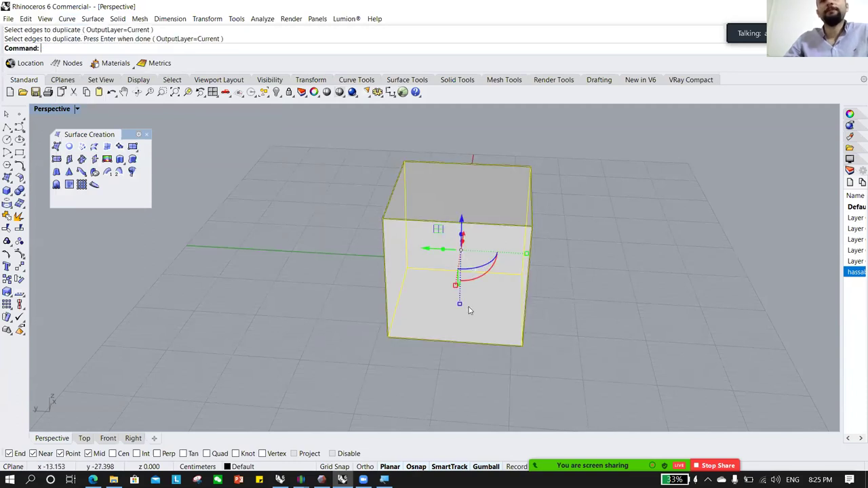
key(Delete)
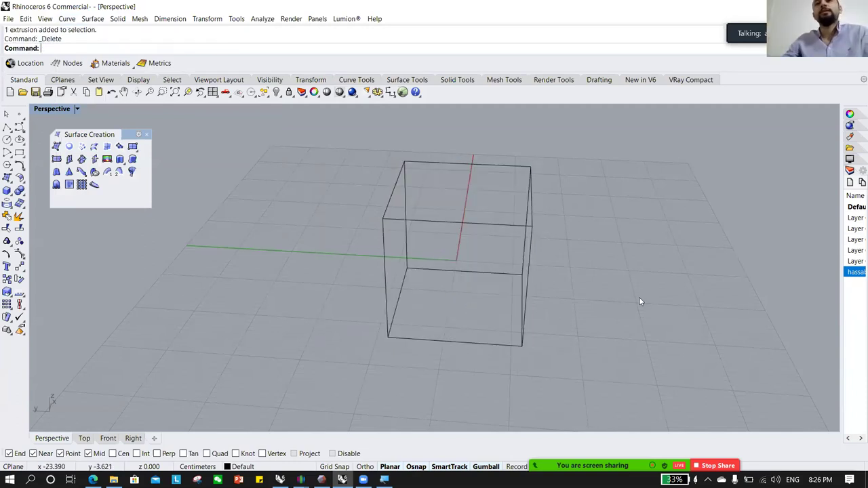
Window-select the twelve edge curves and group them into one object
right_drag(568, 304, 378, 287)
right_drag(390, 248, 668, 355)
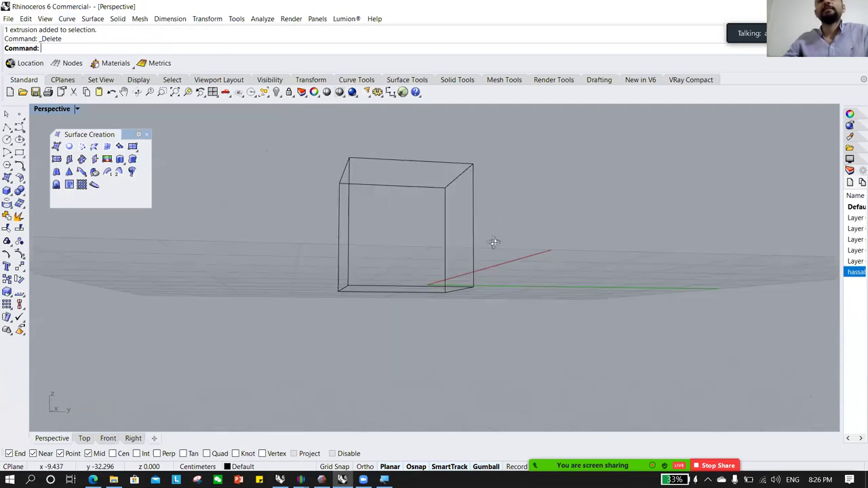
drag(668, 351, 196, 134)
text(oup)
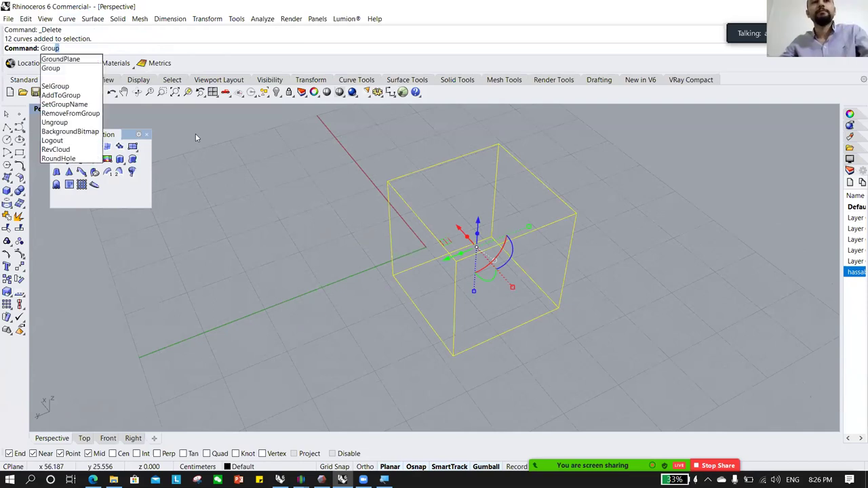
key(Return)
click(472, 222)
mouse_move(712, 212)
right_down()
mouse_move(674, 278)
mouse_move(701, 284)
right_up()
click(701, 285)
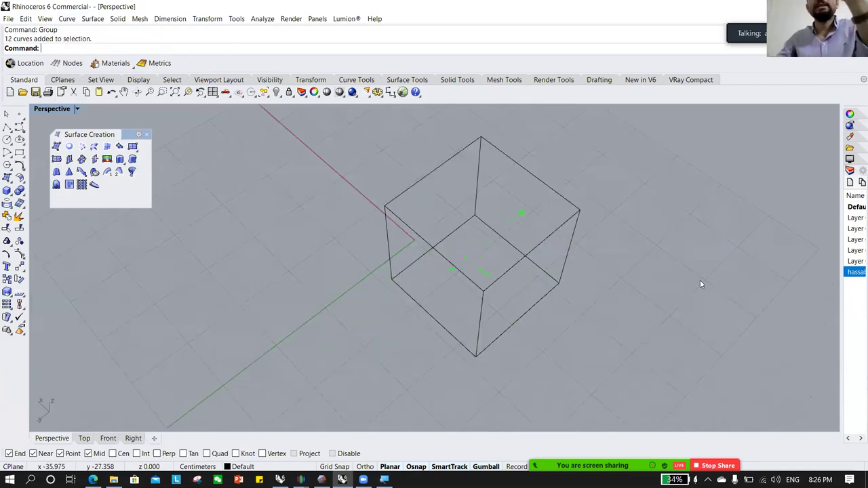
right_drag(437, 350, 495, 333)
scroll(135, 298, up, 3)
scroll(135, 298, up, 3)
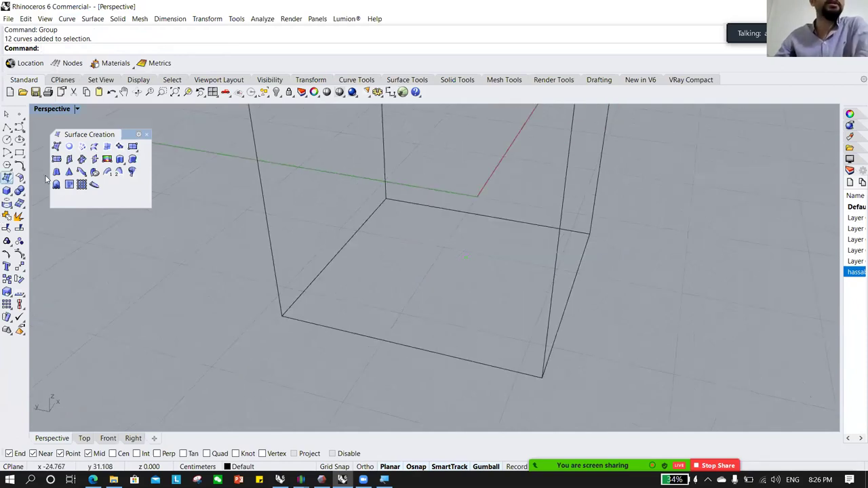
Draw a corner-to-corner plane across the box floor, then undo it
click(132, 147)
right_drag(435, 285, 420, 296)
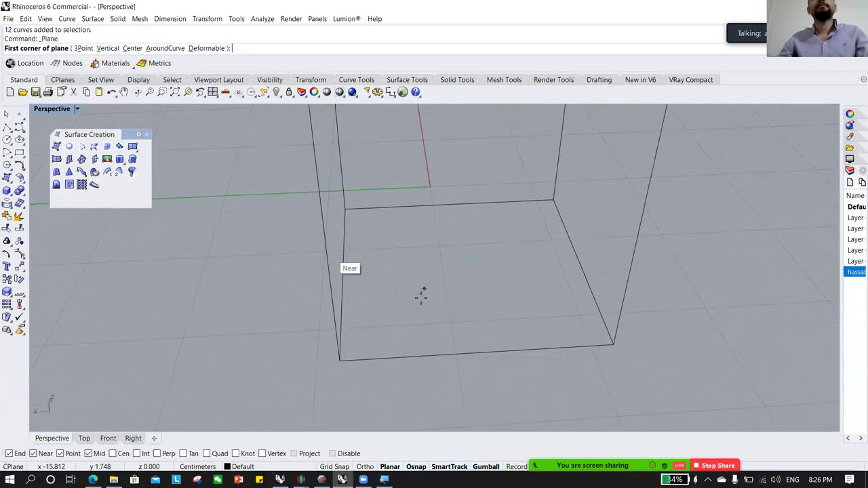
right_drag(389, 199, 372, 199)
click(374, 207)
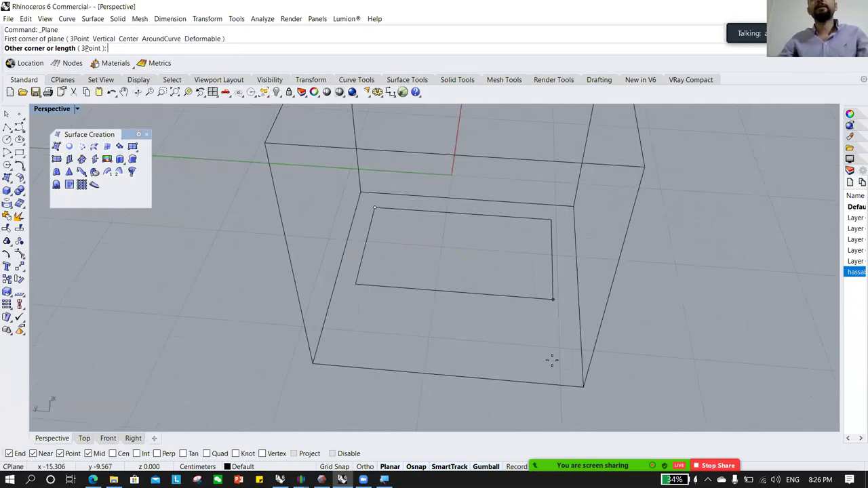
click(557, 362)
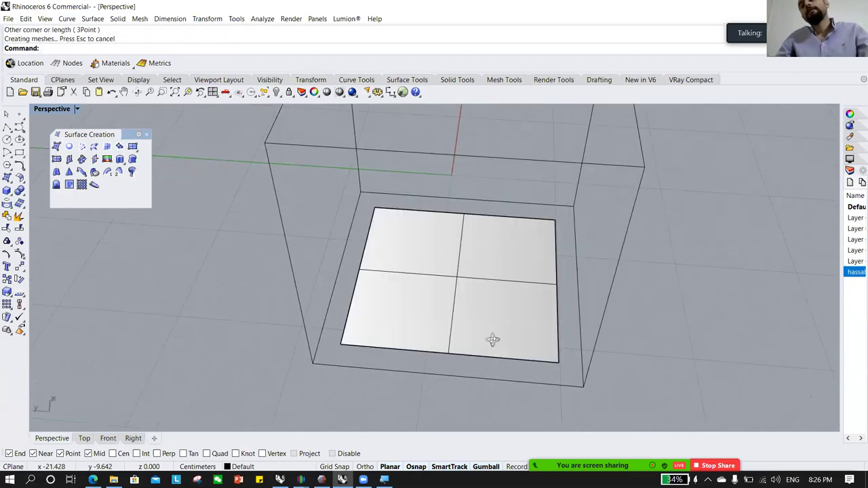
right_drag(490, 330, 305, 325)
key(ctrl+z)
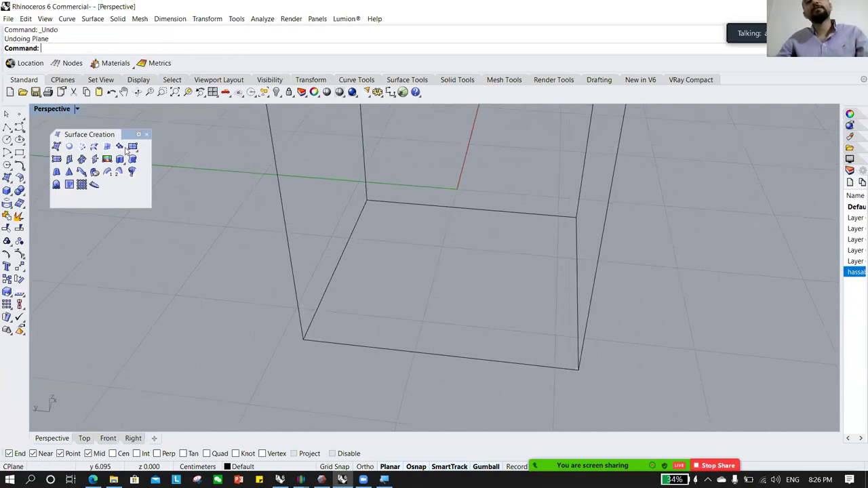
Redraw the rectangular plane inset within the box floor and select it
key(Return)
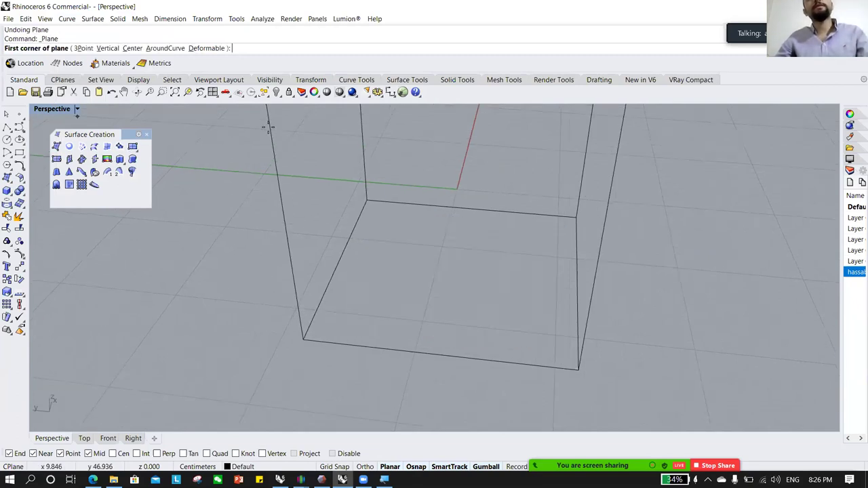
click(373, 210)
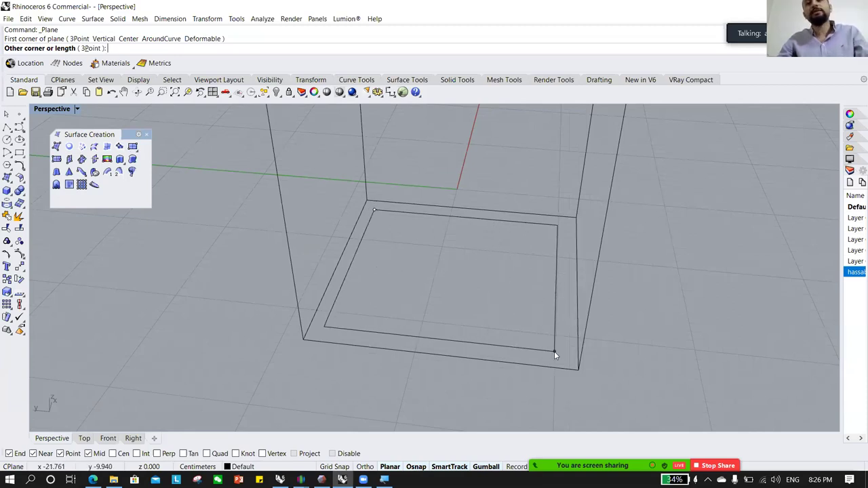
click(554, 351)
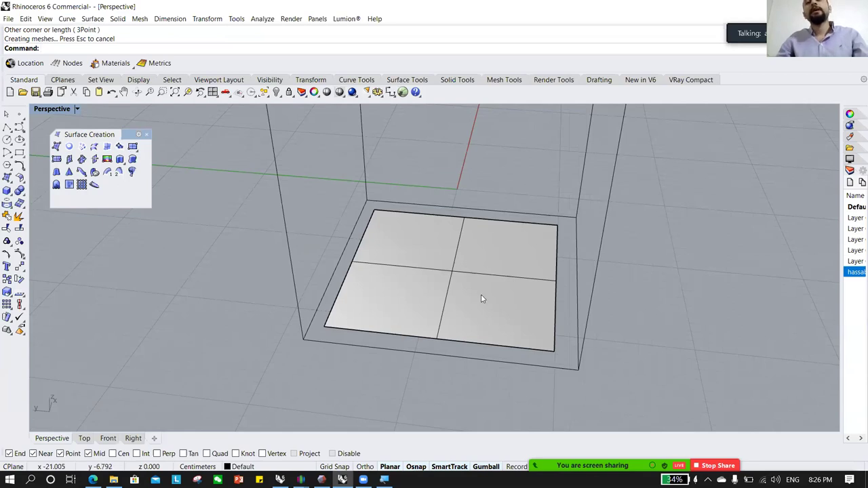
click(415, 325)
mouse_move(292, 319)
right_down()
mouse_move(463, 299)
mouse_move(427, 298)
right_up()
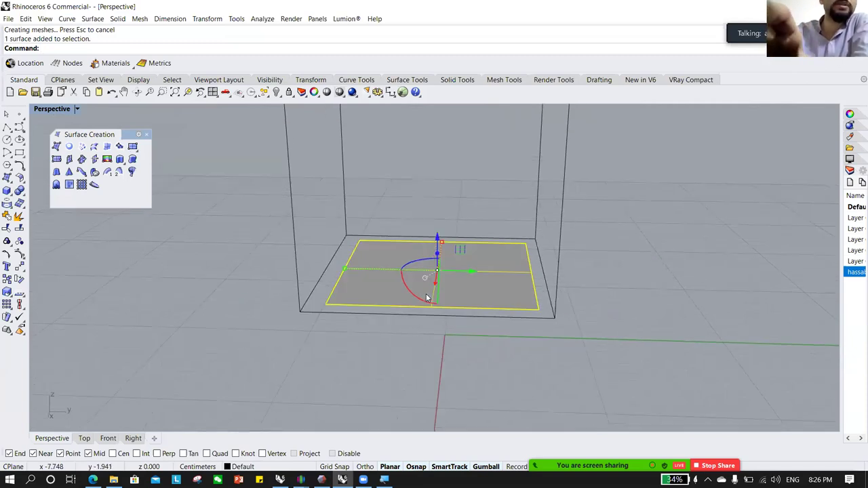
key(F10)
drag(468, 361, 634, 275)
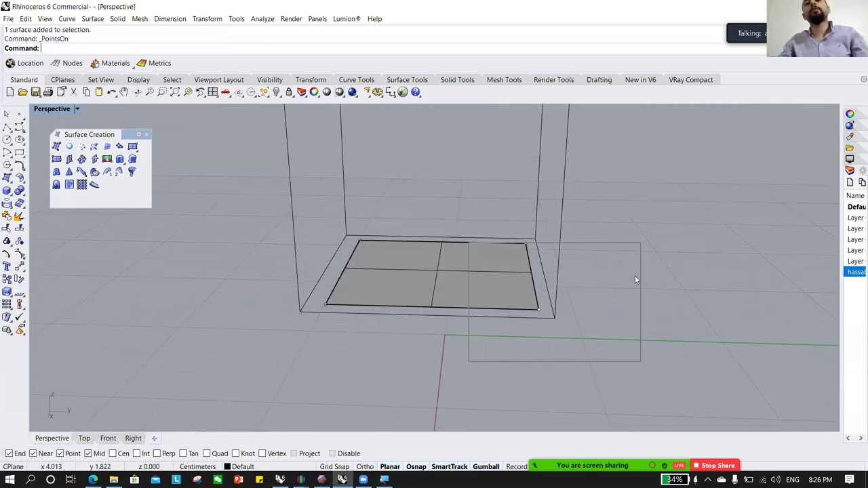
click(429, 261)
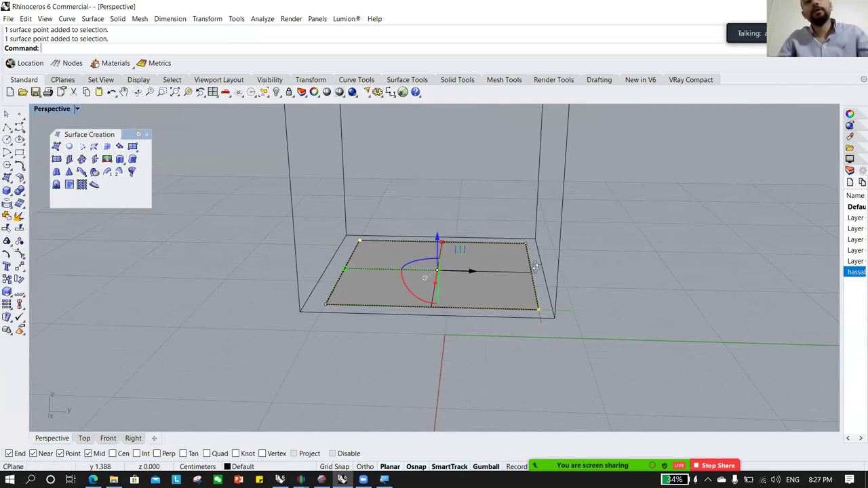
right_drag(512, 271, 483, 288)
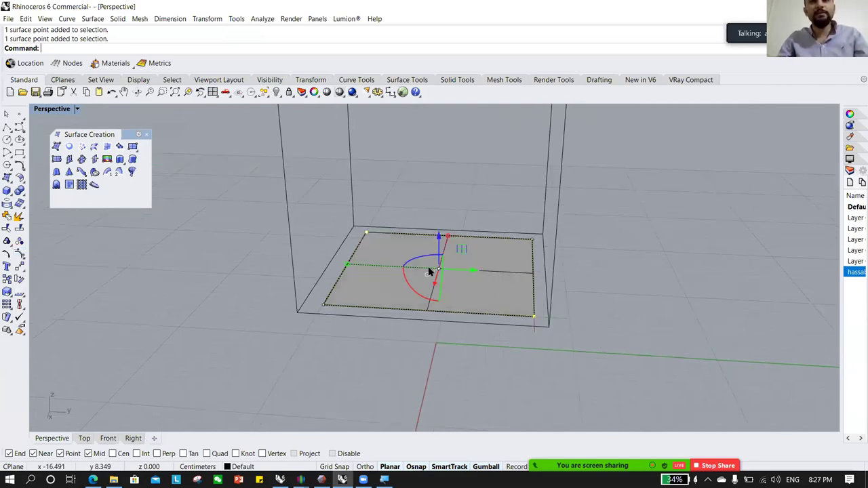
right_drag(416, 188, 433, 240)
drag(493, 239, 606, 225)
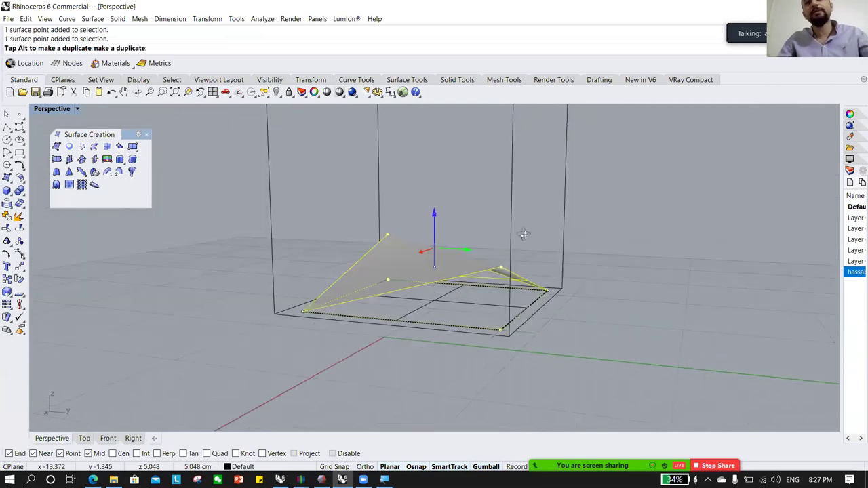
mouse_move(510, 228)
right_down()
mouse_move(487, 230)
mouse_move(519, 238)
mouse_move(500, 354)
mouse_move(552, 289)
right_up()
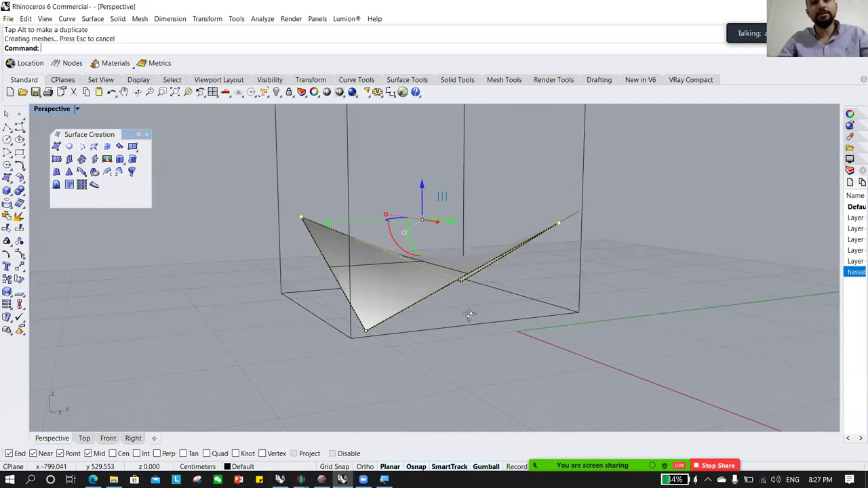
right_drag(435, 324, 471, 316)
key(ctrl+z)
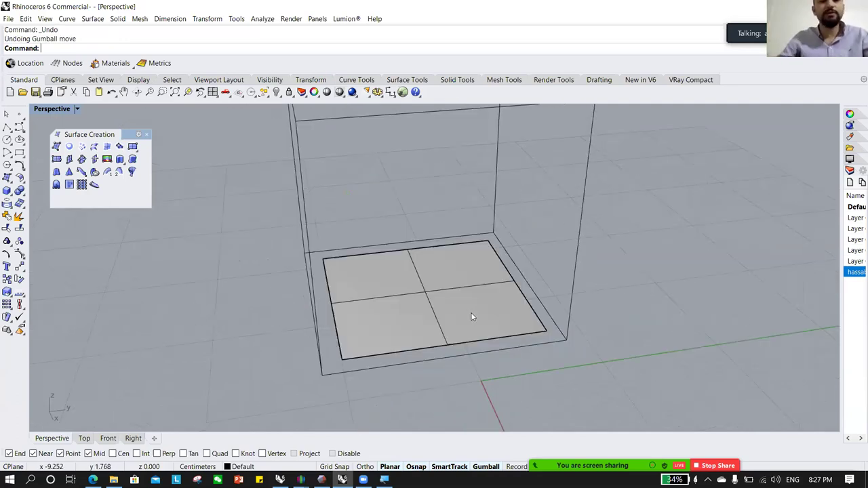
click(472, 316)
Rebuild the selected plane with 7 U and 7 V points at degree 3
text(r)
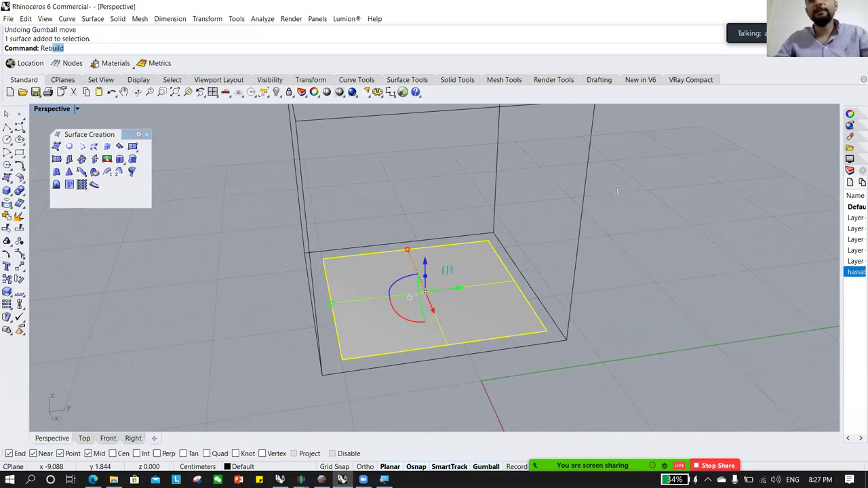
key(Return)
click(639, 185)
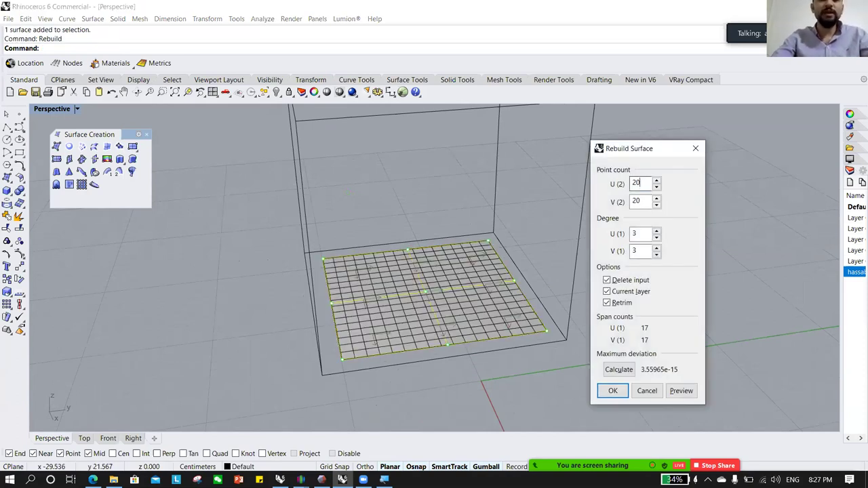
key(BackSpace)
key(BackSpace)
text(7)
key(Tab)
text(7)
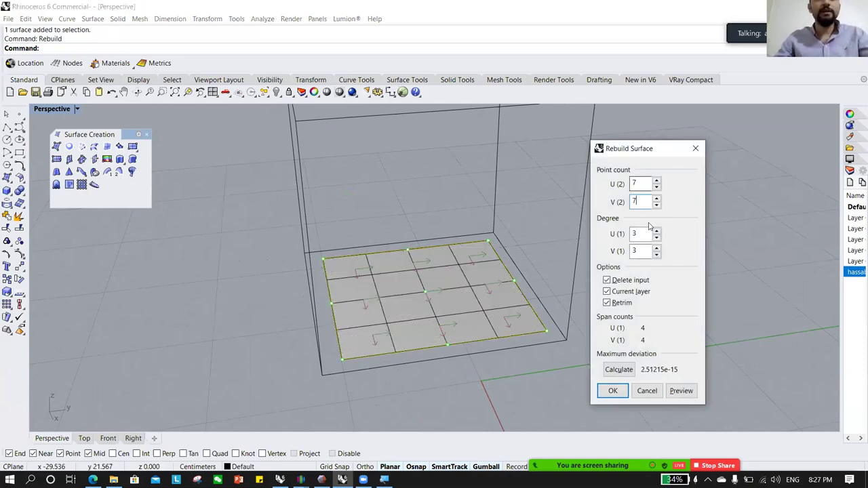
click(615, 392)
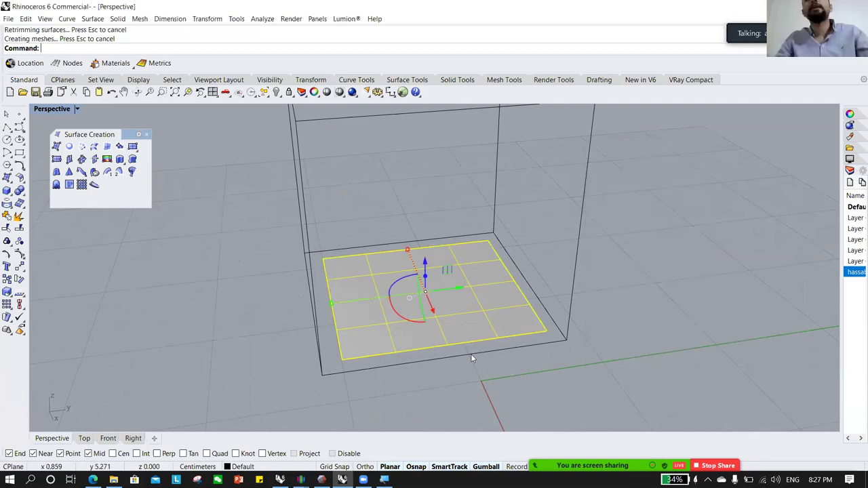
Show control points and pull the right and top-left point groups upward
key(F10)
drag(551, 294, 464, 383)
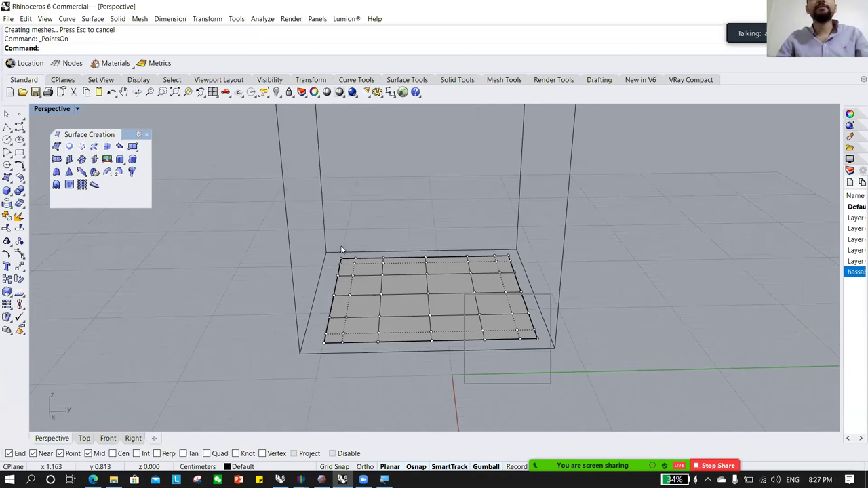
shift+drag(329, 247, 400, 279)
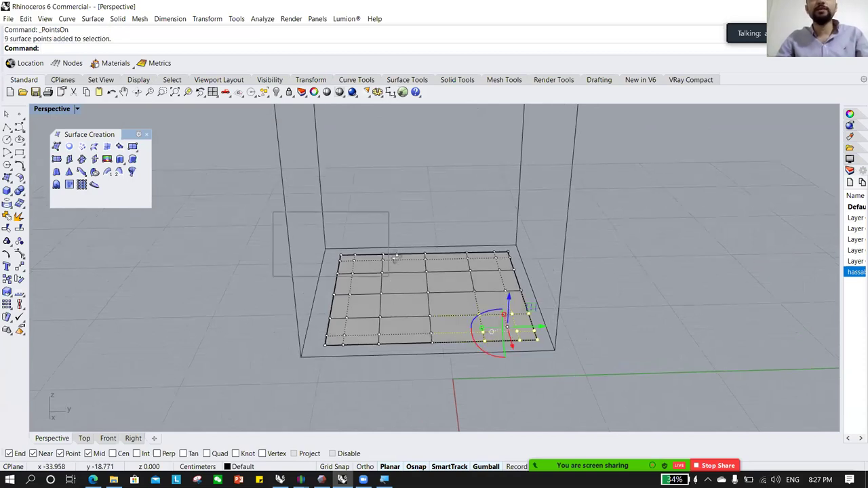
right_drag(436, 273, 434, 230)
drag(427, 268, 481, 229)
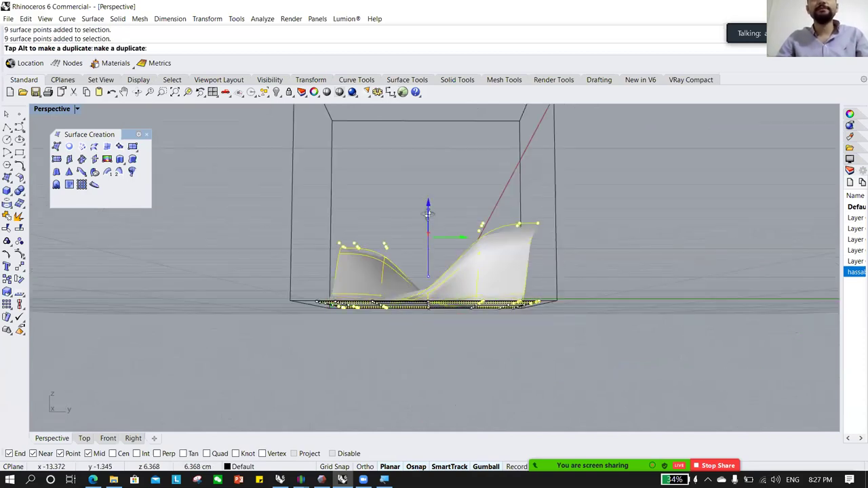
Raise further control point groups into two central bumps, then hide the points
right_drag(480, 230, 331, 404)
click(331, 403)
drag(357, 393, 445, 326)
mouse_move(483, 350)
right_down()
mouse_move(500, 278)
mouse_move(512, 301)
right_up()
mouse_move(436, 306)
right_down()
mouse_move(388, 364)
mouse_move(377, 398)
right_up()
drag(421, 299, 373, 349)
mouse_move(397, 233)
right_down()
mouse_move(256, 208)
mouse_move(380, 272)
mouse_move(413, 271)
mouse_move(441, 224)
right_up()
scroll(389, 284, up, 3)
scroll(389, 283, down, 3)
scroll(445, 215, up, 3)
scroll(445, 215, down, 1)
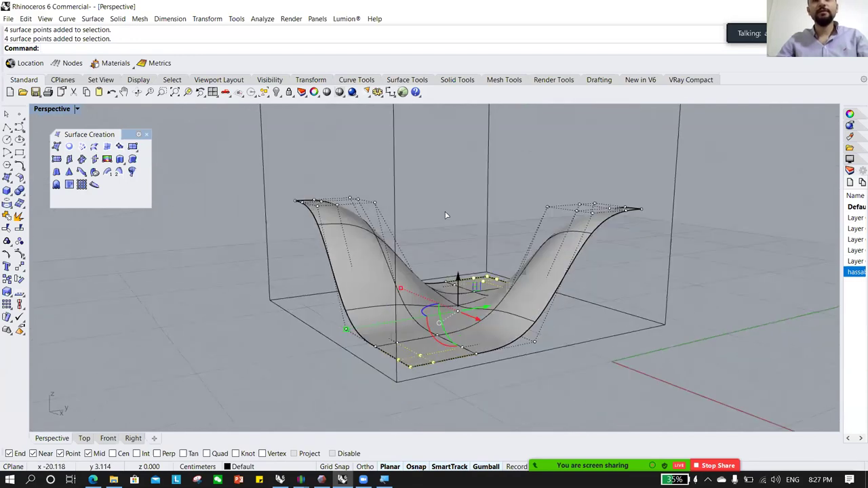
drag(458, 279, 458, 207)
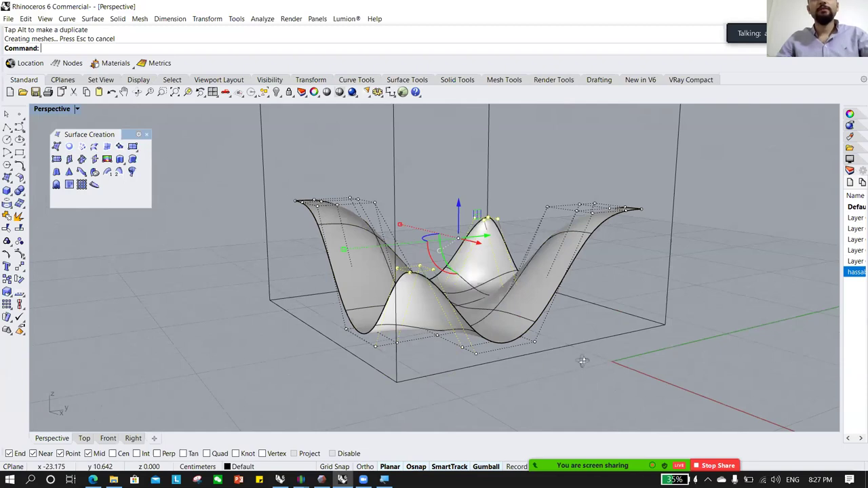
right_drag(453, 356, 648, 318)
key(Escape)
mouse_move(555, 347)
right_down()
mouse_move(536, 324)
mouse_move(588, 327)
mouse_move(478, 348)
right_up()
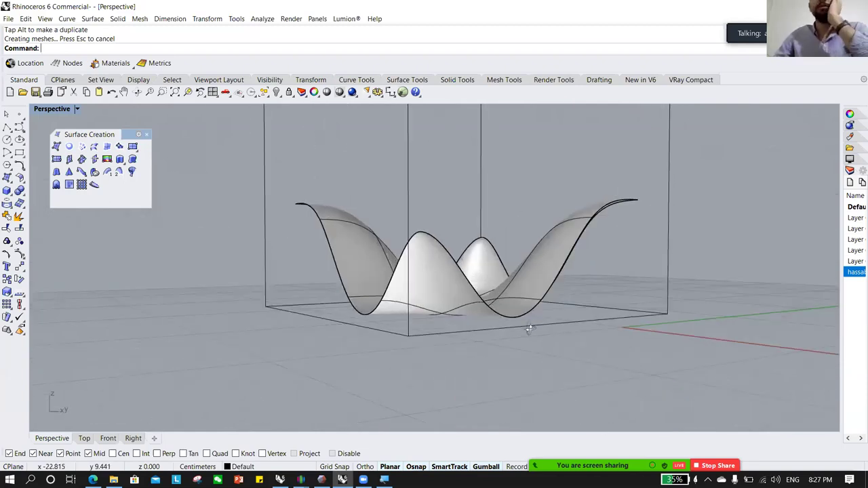
right_drag(529, 329, 533, 301)
Orbit and zoom close onto the wavy surface, reselect it, and turn on Magnifier
key(ctrl+a)
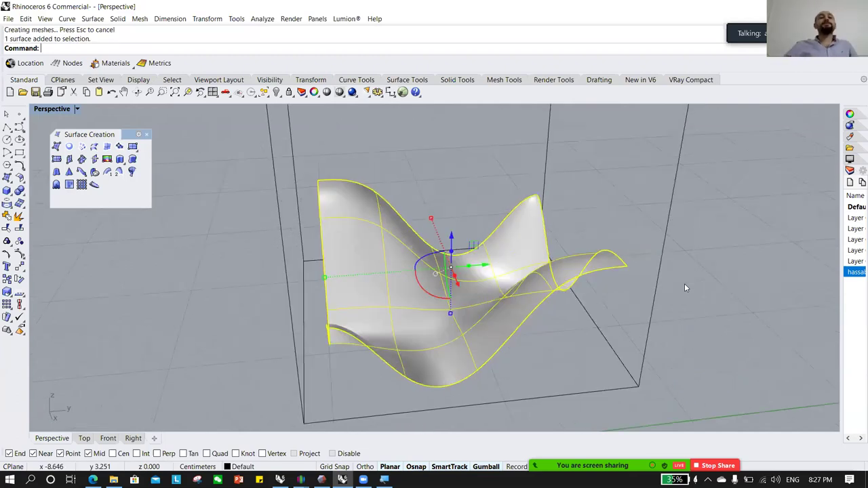
key(Home)
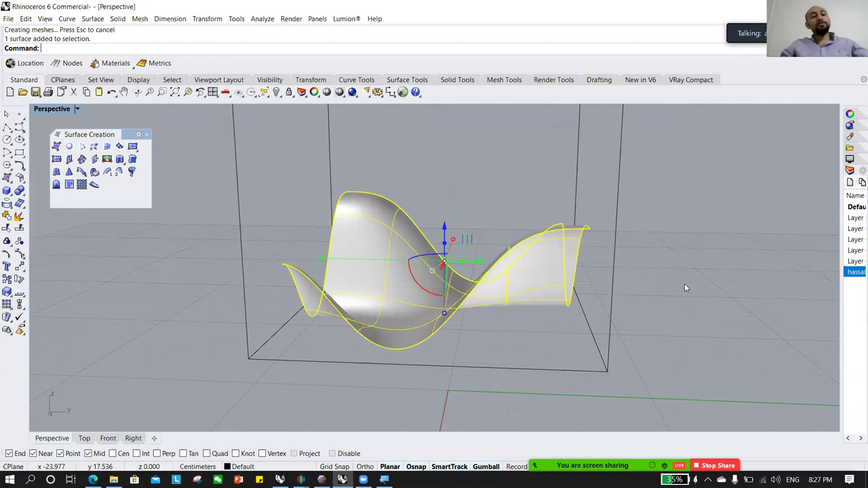
right_drag(663, 325, 447, 356)
mouse_move(438, 321)
right_down()
mouse_move(567, 292)
mouse_move(459, 341)
mouse_move(590, 195)
mouse_move(611, 227)
mouse_move(529, 261)
right_up()
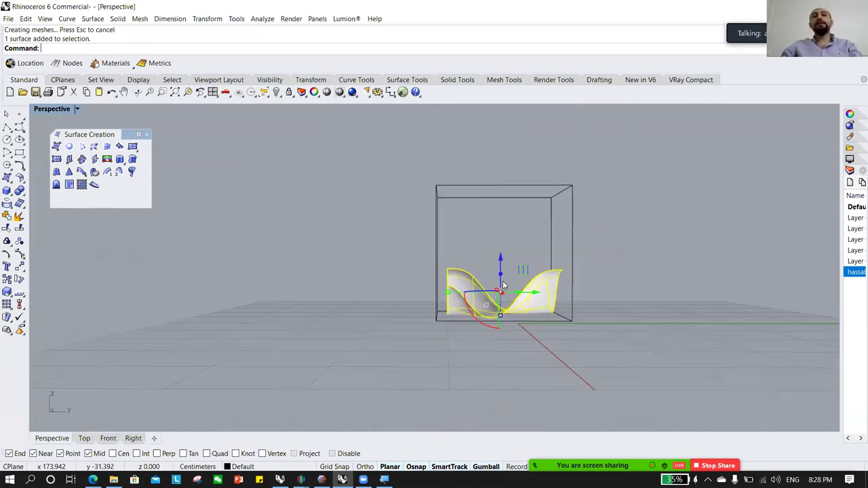
scroll(530, 260, up, 3)
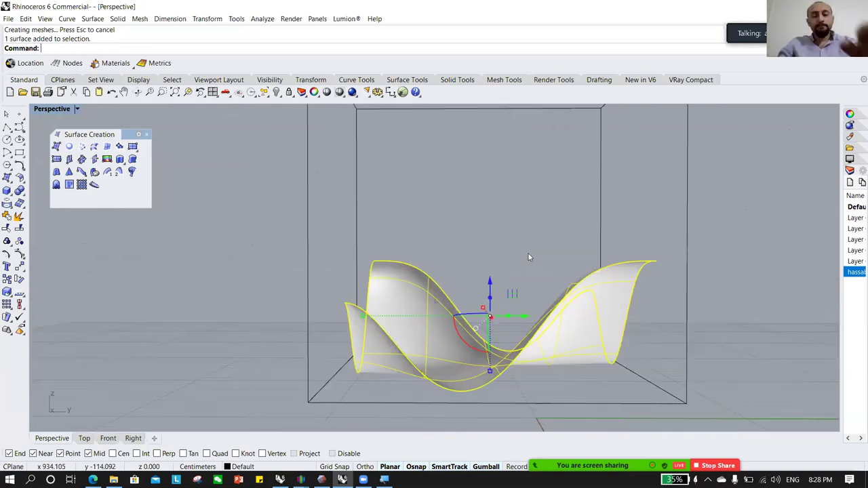
scroll(501, 249, up, 3)
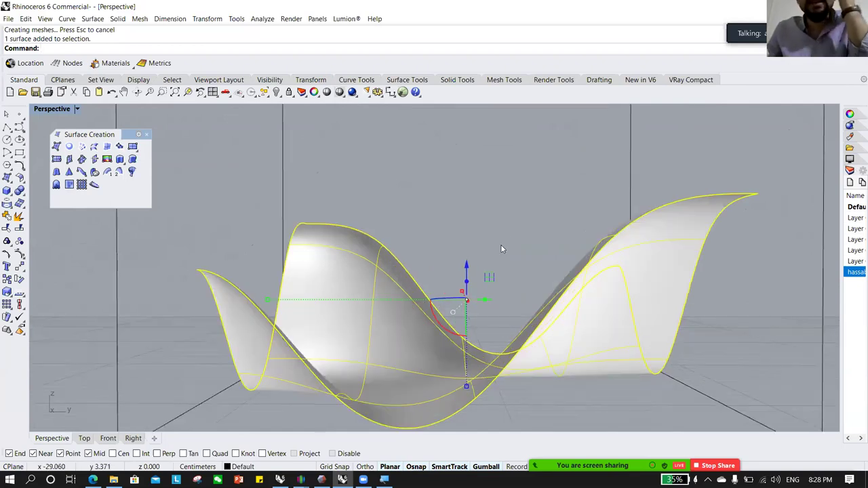
scroll(527, 311, up, 3)
key(Escape)
click(266, 392)
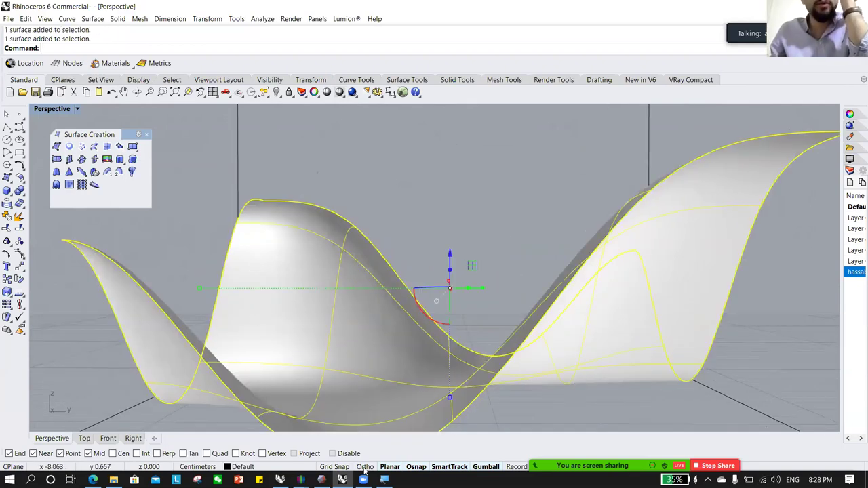
key(super+plus)
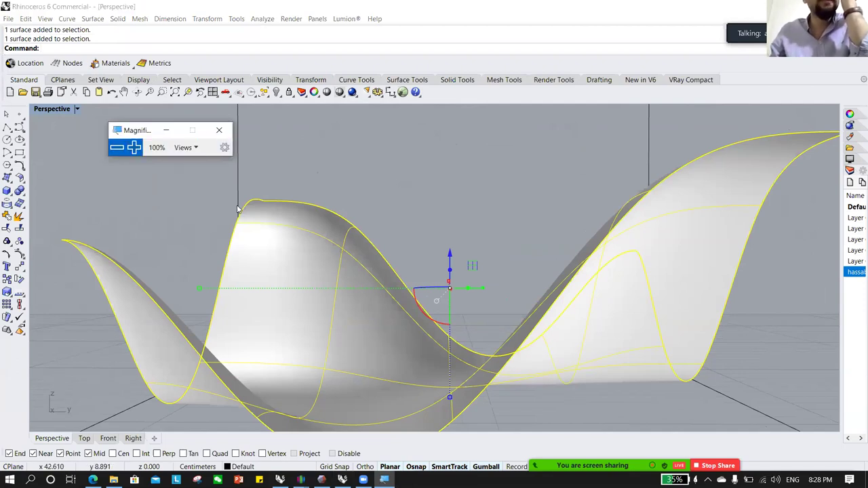
key(super+plus)
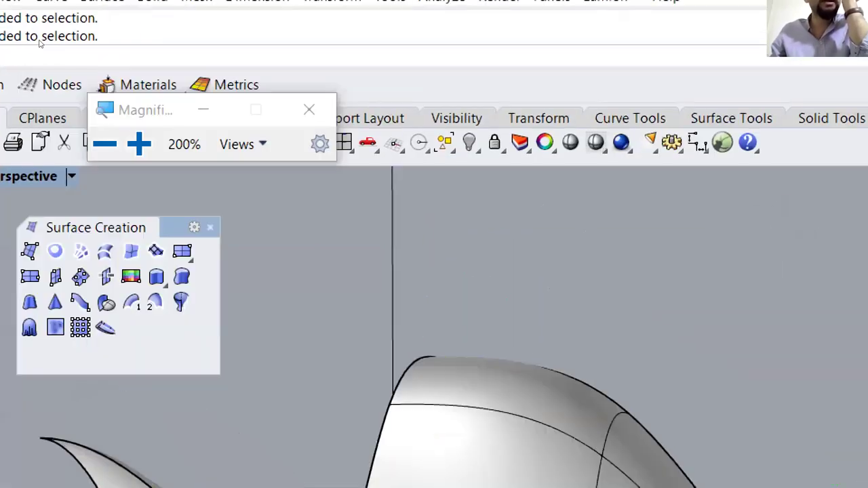
triple_click(13, 36)
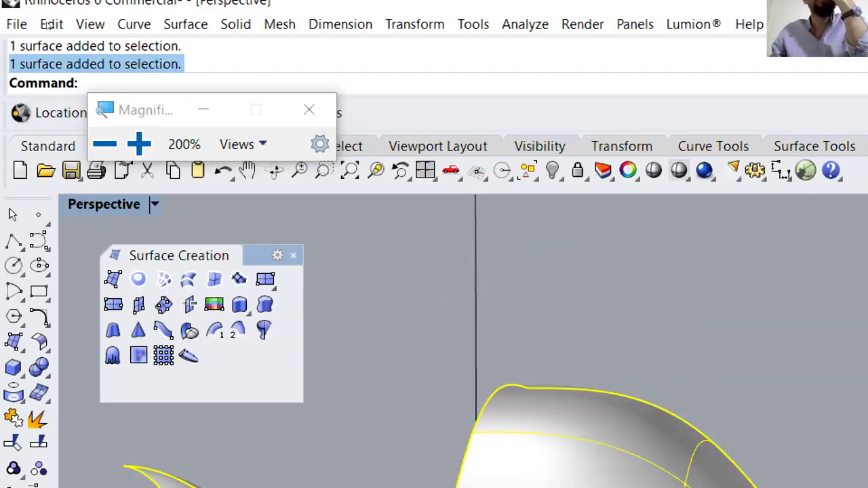
drag(643, 445, 469, 190)
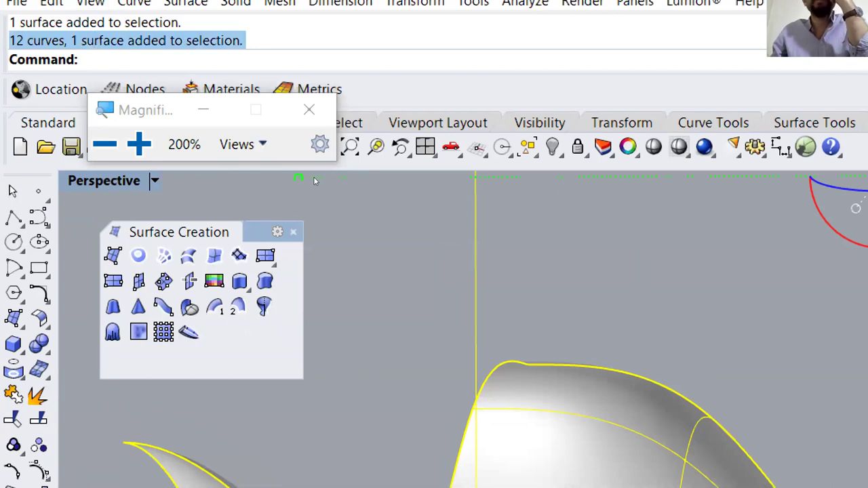
triple_click(32, 40)
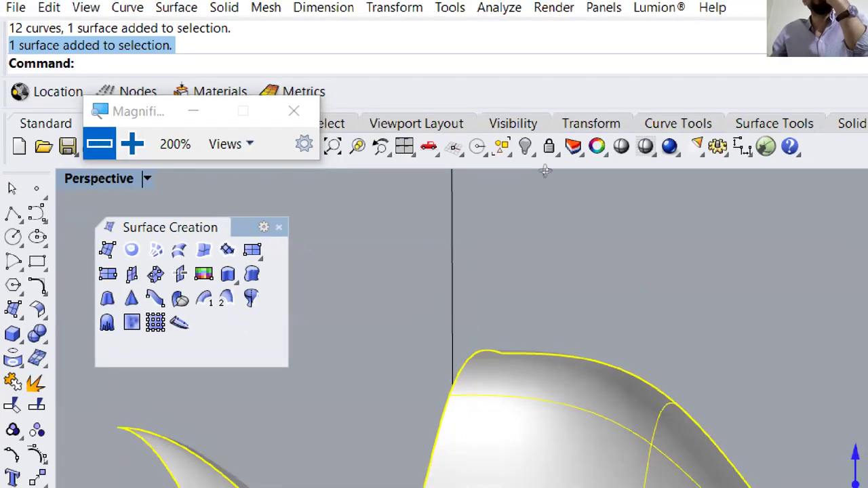
key(super+minus)
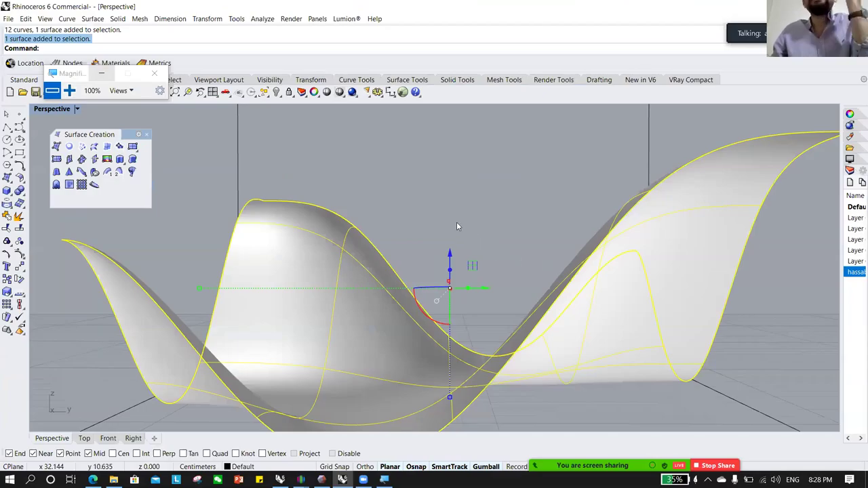
Deselect the surface, cycle view angles to a front view, and zoom in on its folds
key(Home)
key(Home)
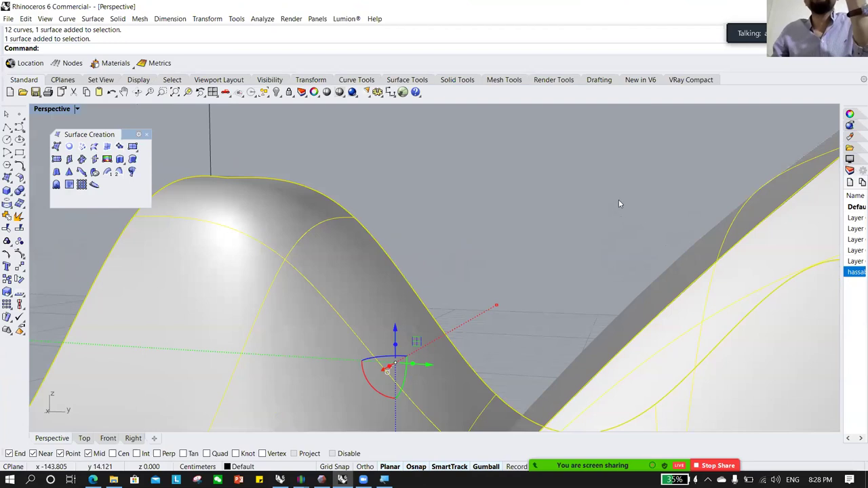
key(Home)
key(Escape)
key(Home)
key(Home)
key(Home)
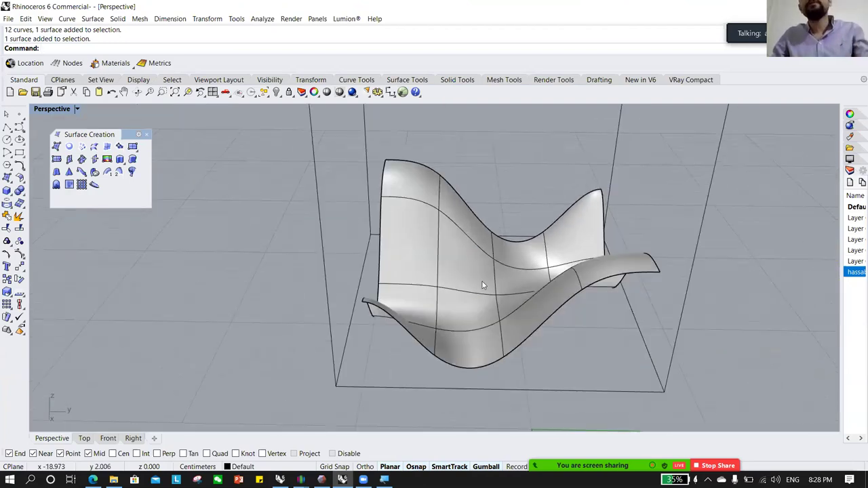
key(Home)
key(Home)
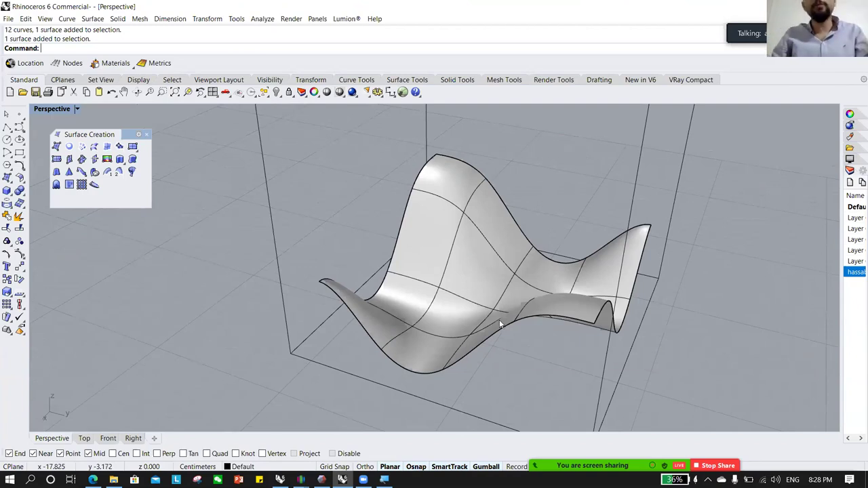
key(Home)
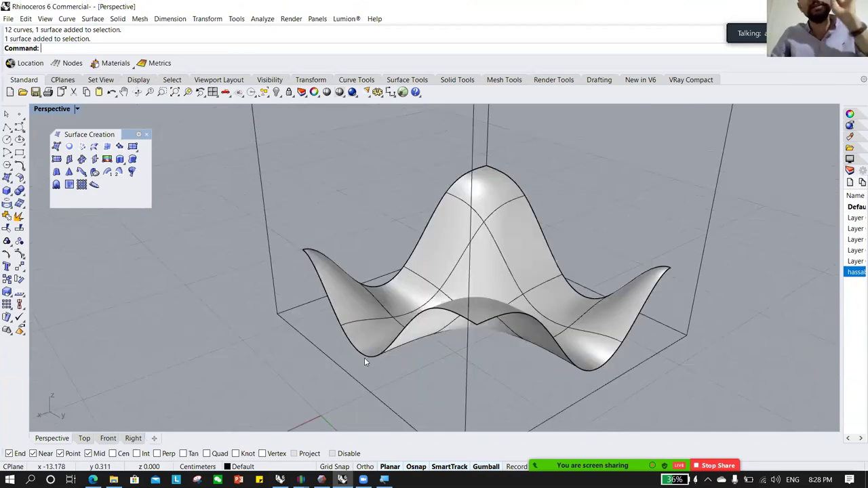
scroll(364, 360, up, 5)
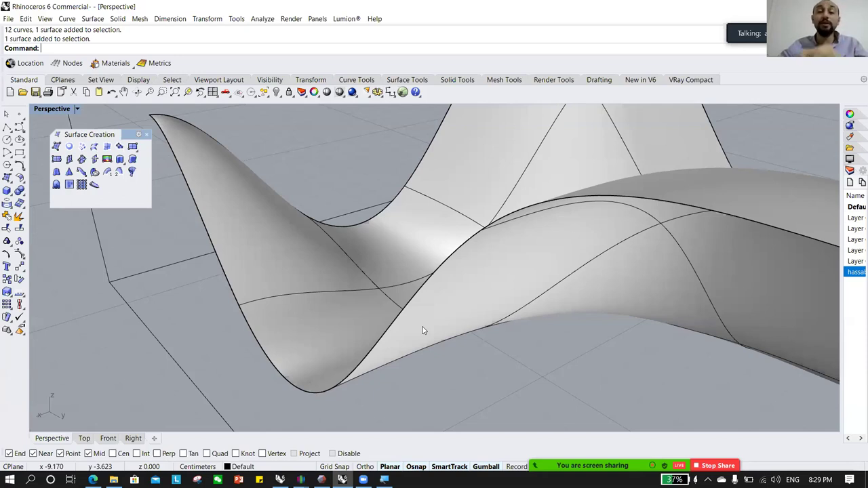
Select the wavy surface and run OffsetSrf with a distance of 1
right_drag(422, 330, 463, 332)
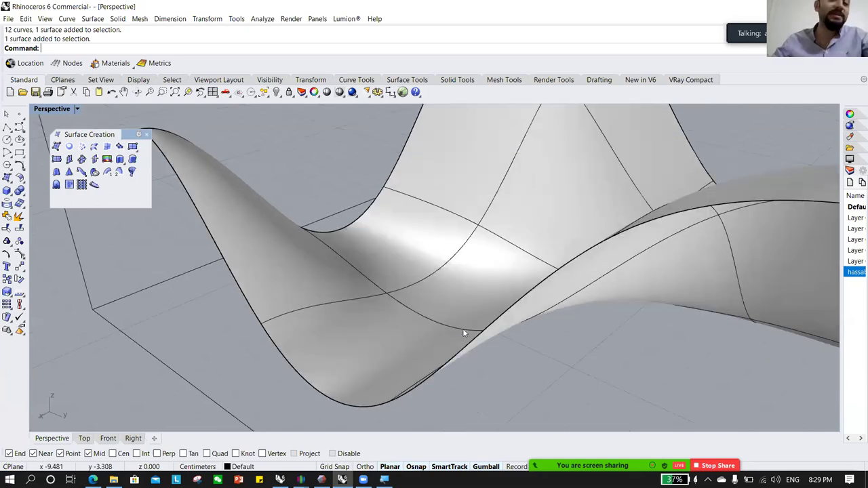
click(463, 332)
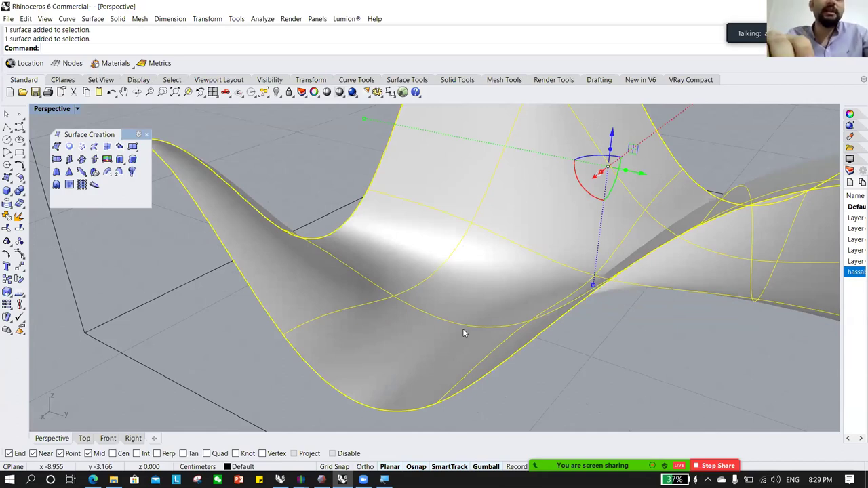
text(Offset)
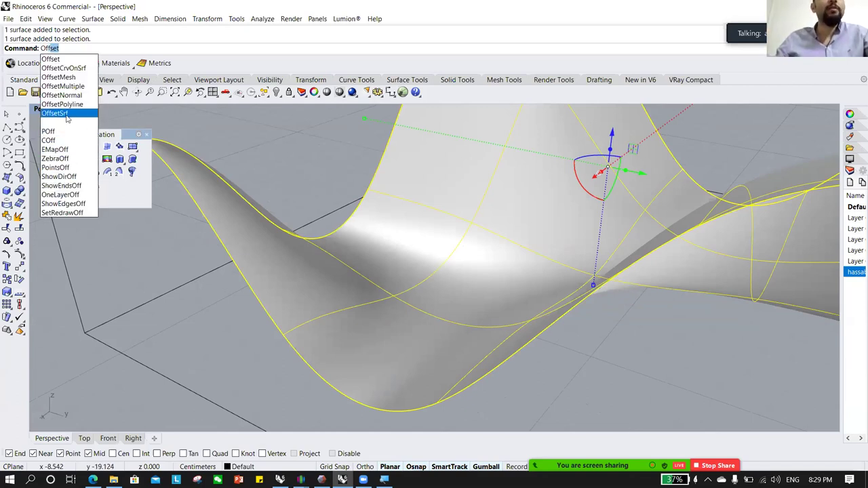
key(Return)
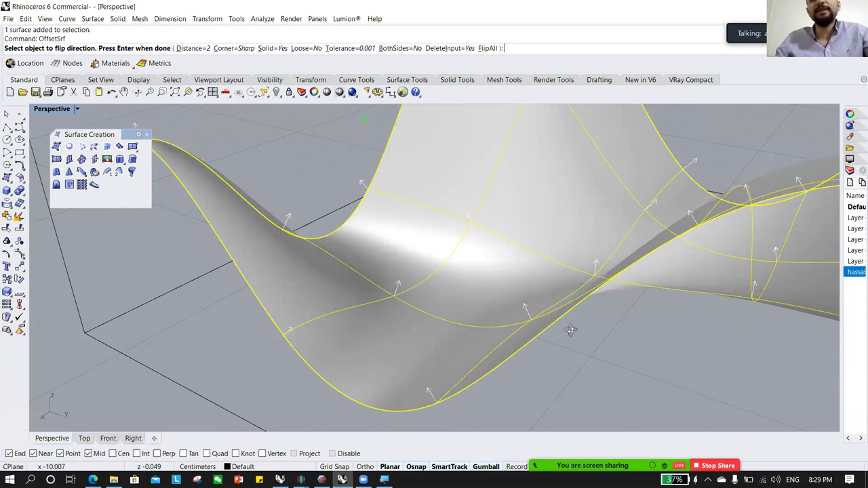
right_drag(567, 349, 569, 353)
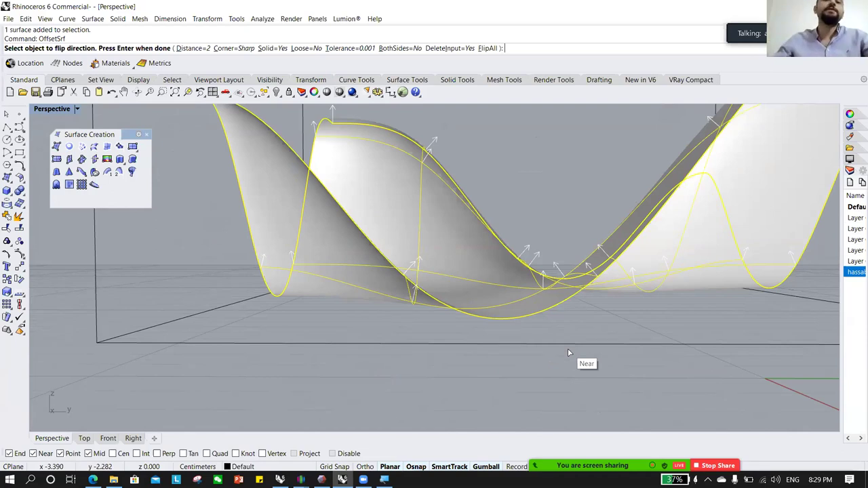
click(194, 48)
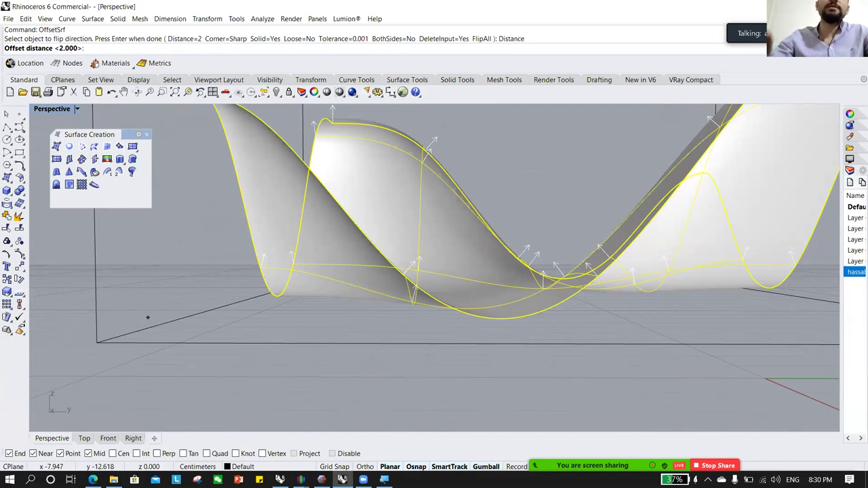
text(1)
key(Return)
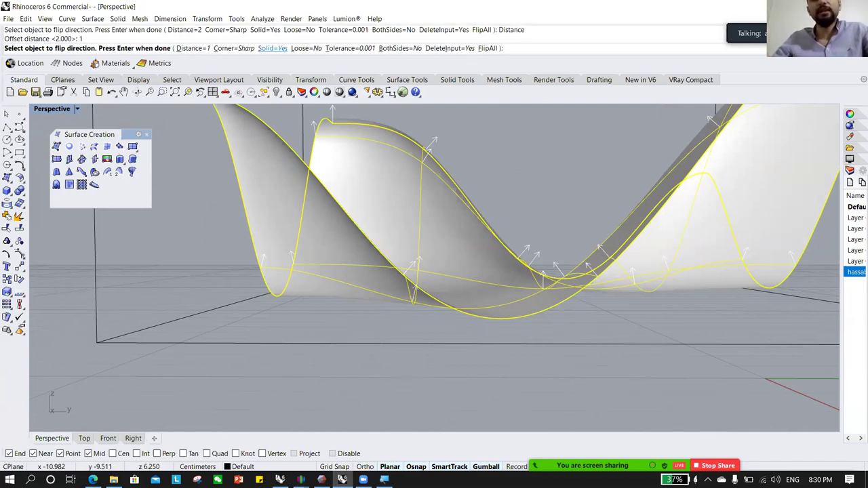
Magnify the screen to 200% and back to 100%, then finish the solid offset
key(super+plus)
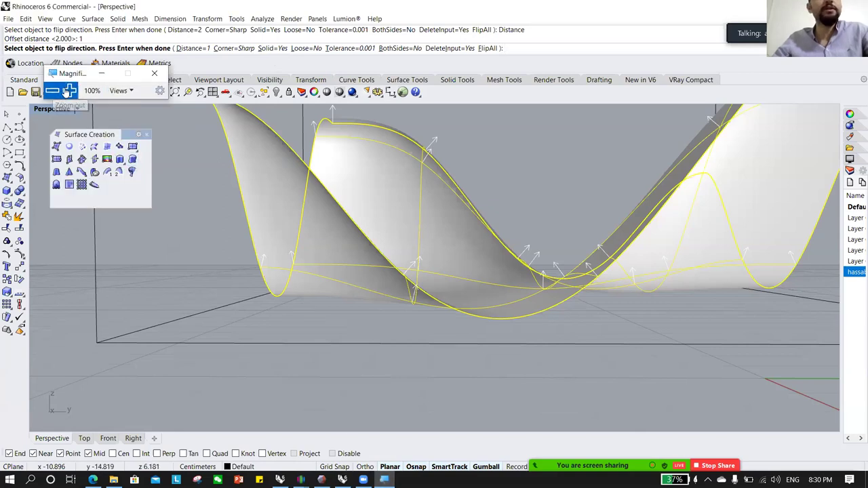
click(70, 90)
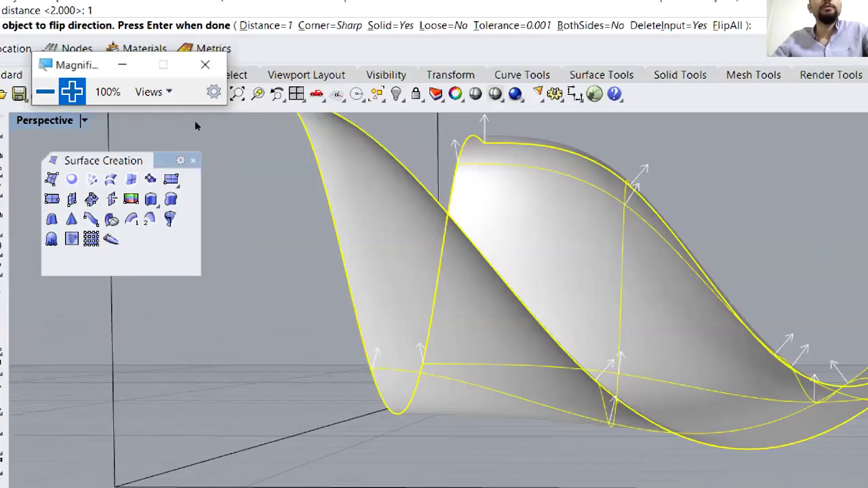
key(super+plus)
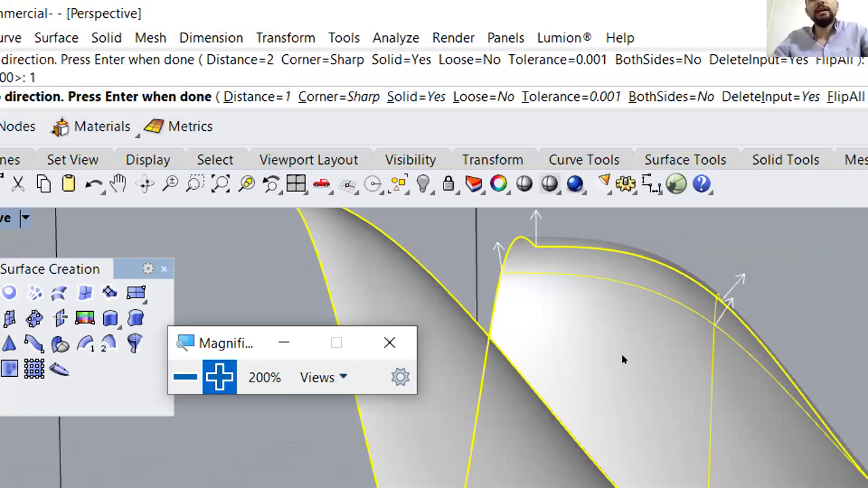
key(super+minus)
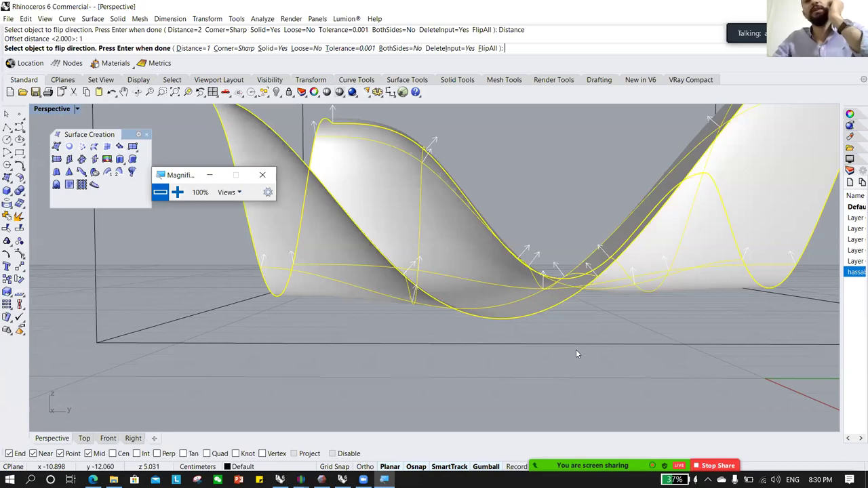
right_click(450, 317)
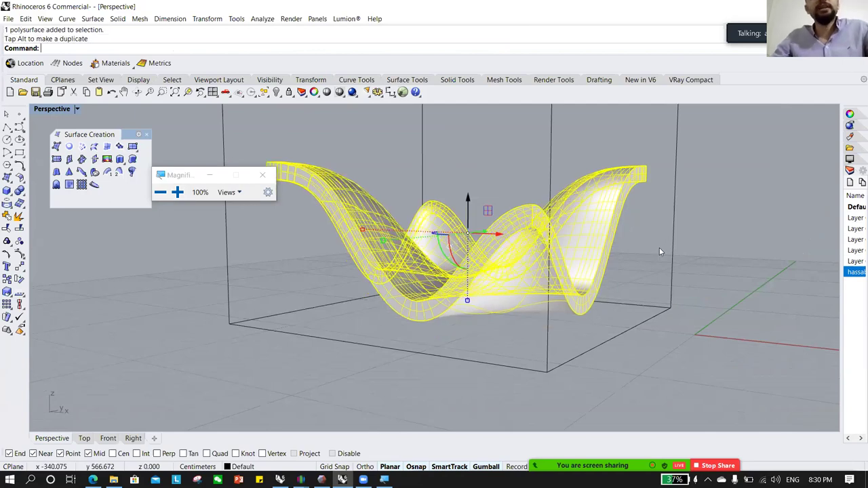
Undo the accidental upward move of the thickened solid and reselect the polysurface
drag(630, 234, 662, 251)
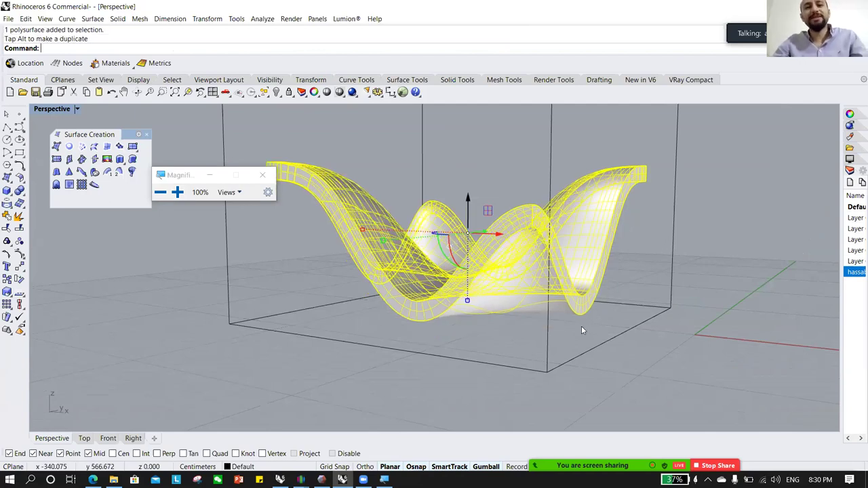
click(580, 330)
scroll(556, 342, up, 3)
scroll(508, 360, down, 1)
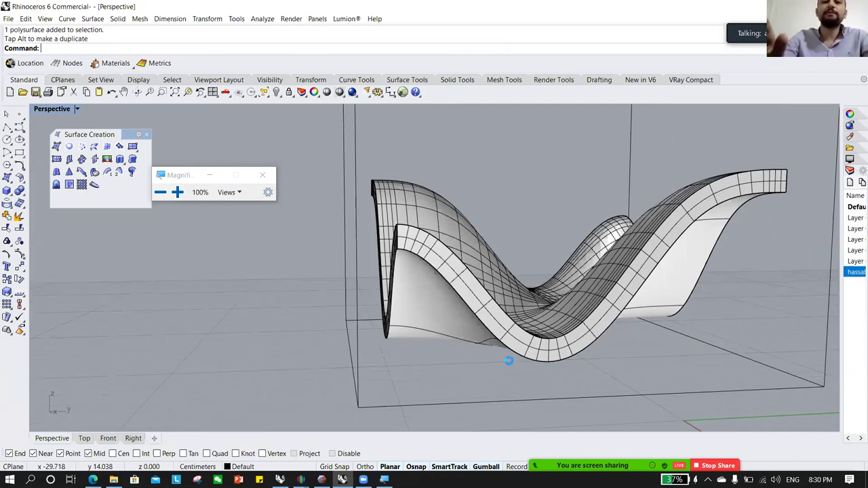
key(ctrl+z)
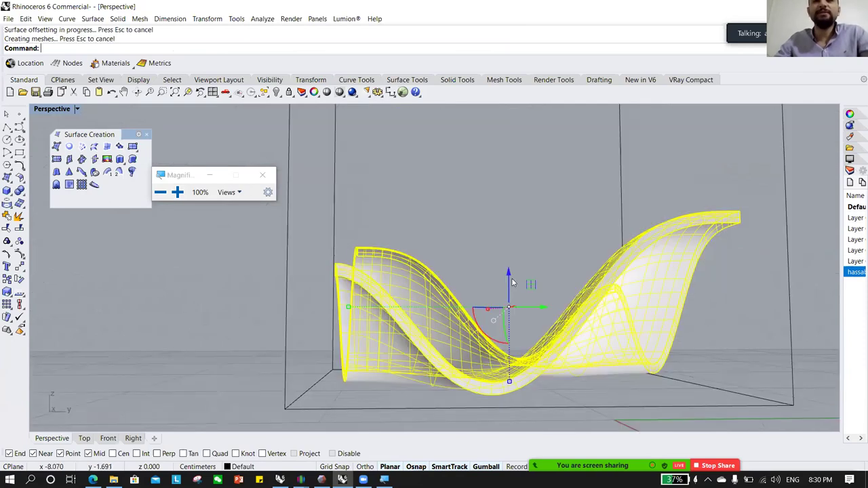
click(415, 248)
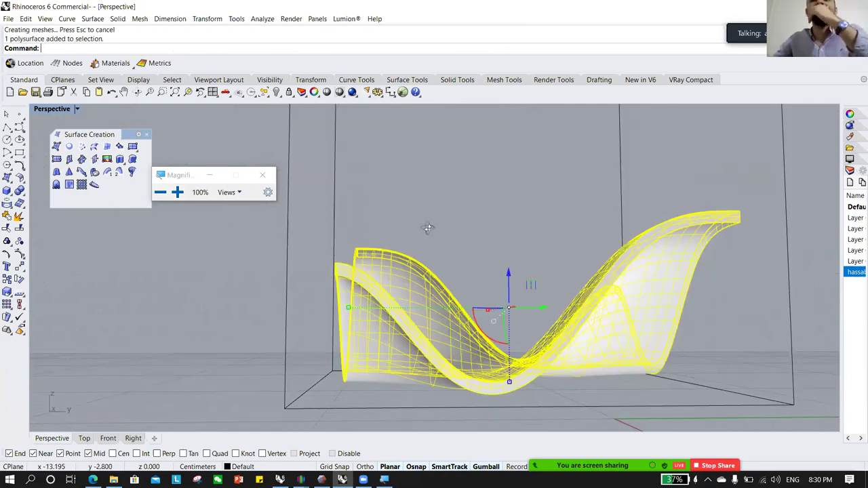
mouse_move(447, 280)
right_down()
mouse_move(643, 276)
mouse_move(644, 255)
mouse_move(627, 265)
right_up()
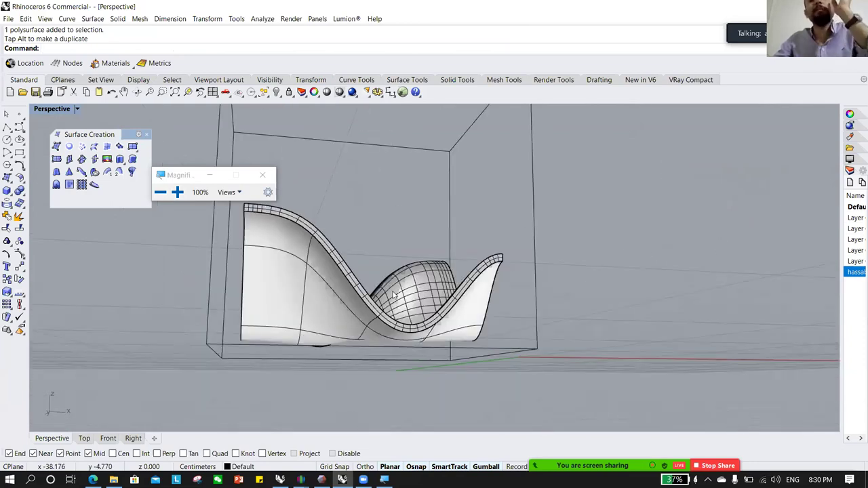
right_drag(463, 287, 369, 227)
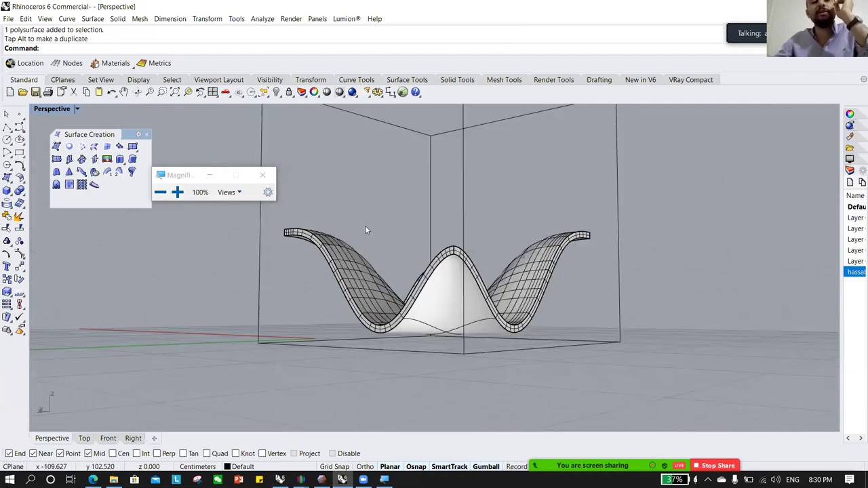
key(ctrl+a)
Create a vertical ClippingPlane by picking its edge start and end and accepting the height
text(ClippingPlane)
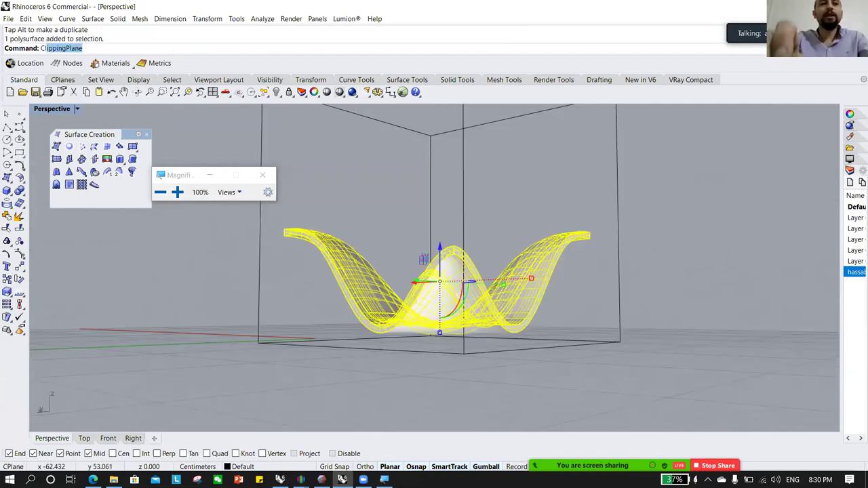
key(Return)
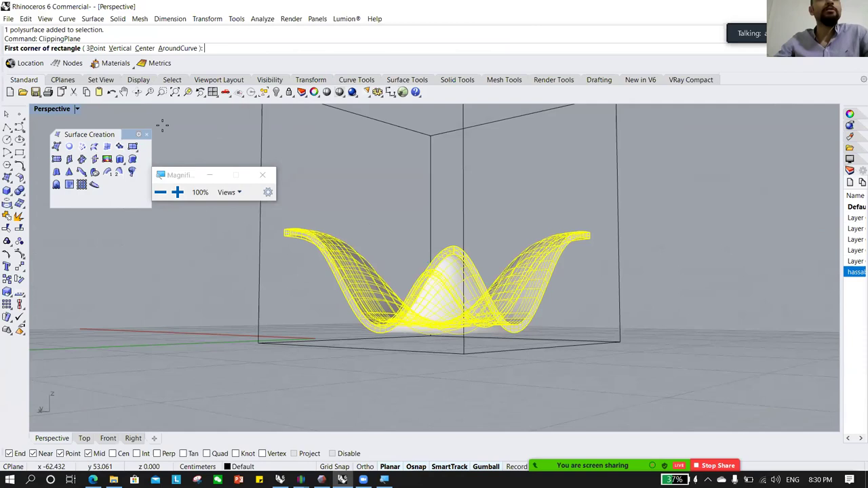
right_drag(347, 103, 634, 294)
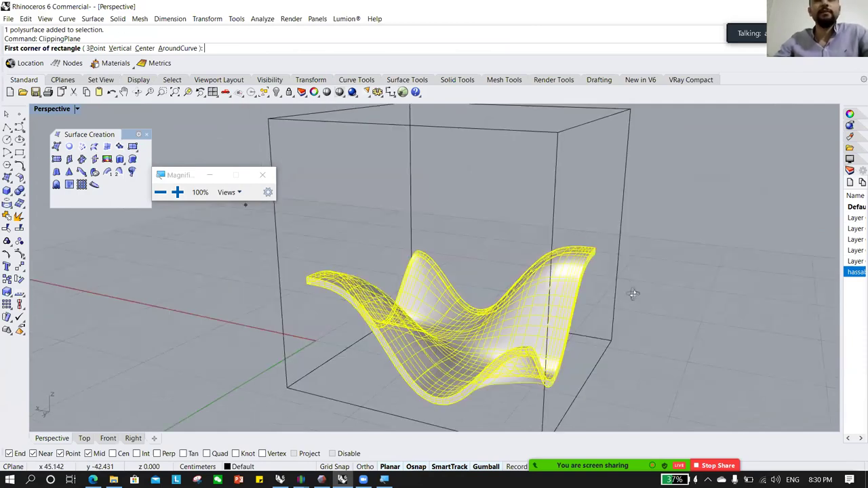
text(v)
key(Return)
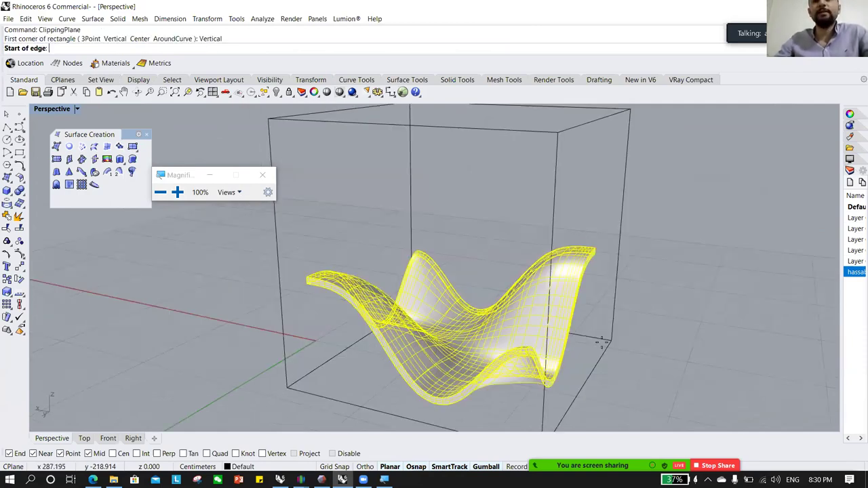
click(583, 187)
click(668, 237)
key(Return)
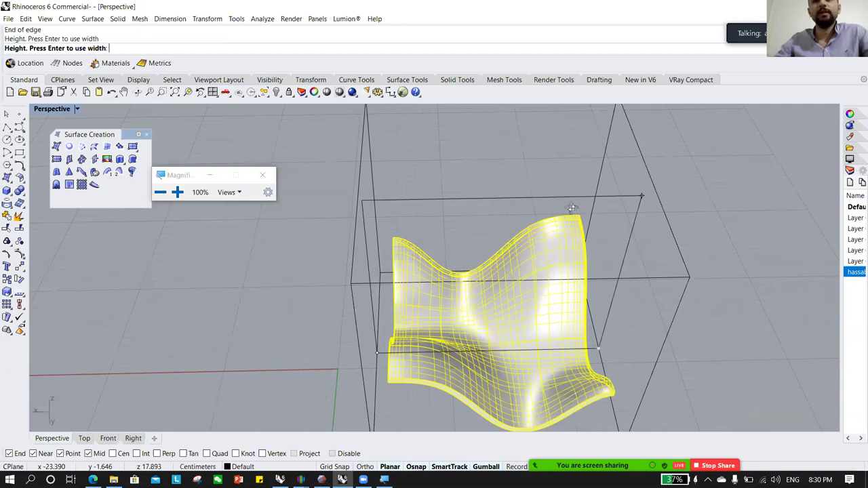
Select the clipping plane and shift it across the solid to expose the cut
right_drag(669, 236, 450, 399)
right_drag(600, 369, 613, 366)
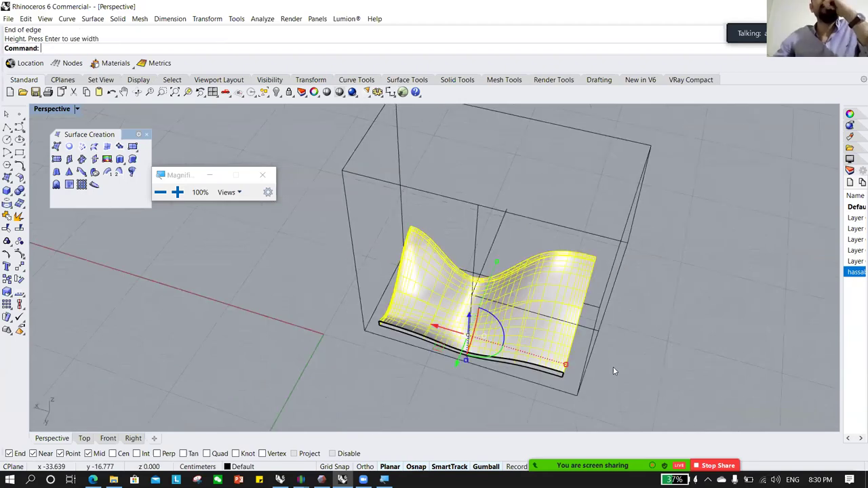
right_drag(484, 344, 482, 306)
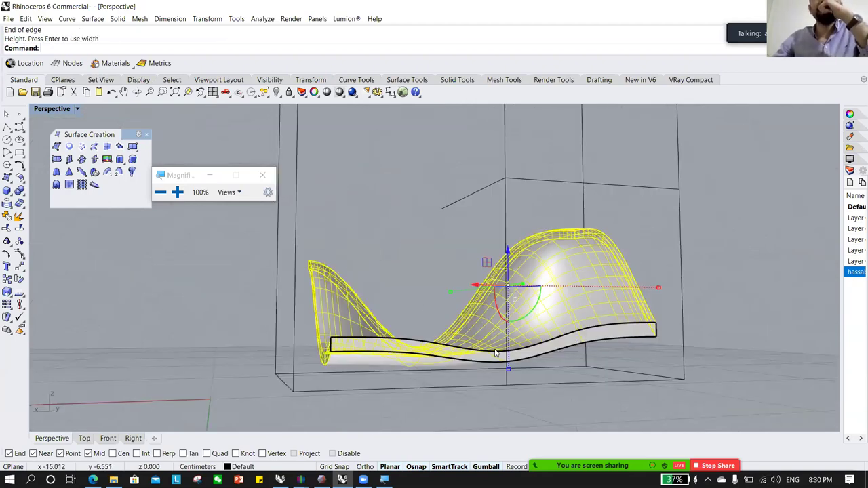
right_drag(497, 353, 473, 352)
scroll(472, 351, up, 3)
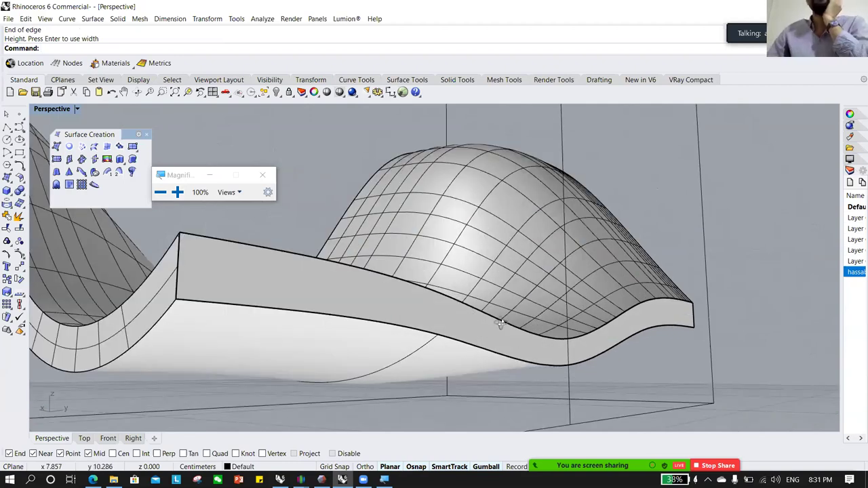
scroll(500, 202, down, 3)
right_drag(508, 186, 527, 185)
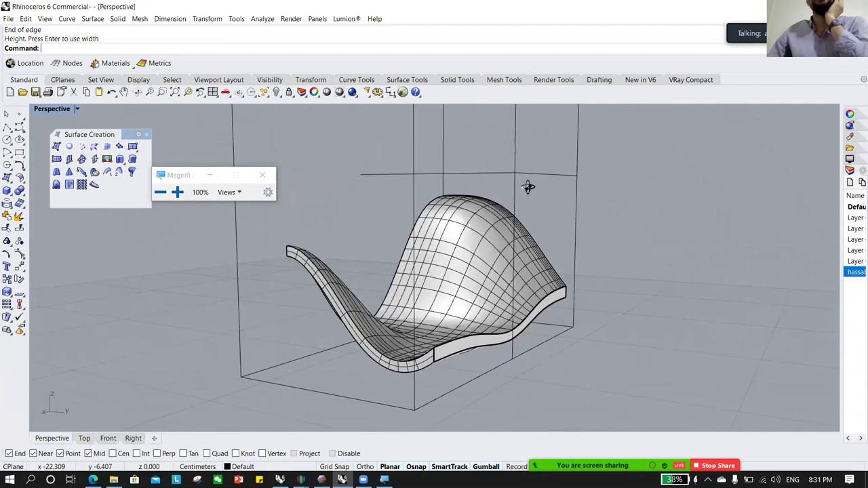
click(523, 200)
mouse_move(522, 200)
mouse_down()
mouse_move(711, 254)
mouse_move(646, 261)
mouse_move(587, 254)
mouse_move(623, 244)
mouse_up()
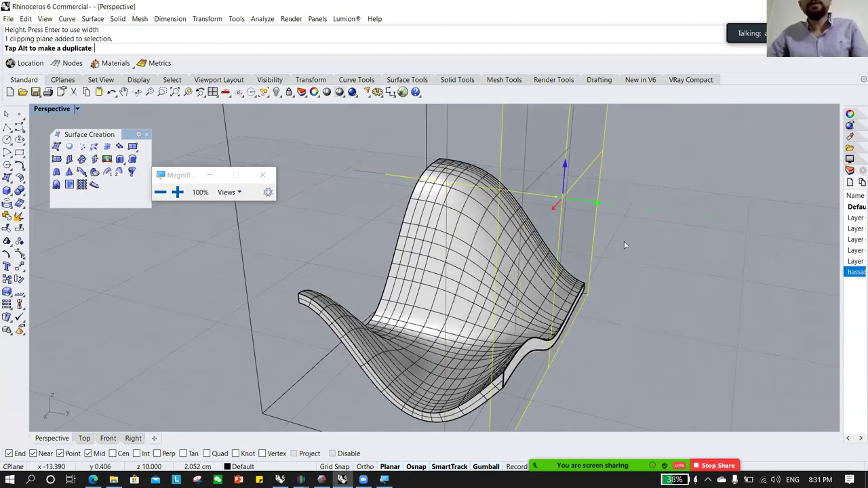
Rotate the clipping plane to horizontal, raise it through the solid, and zoom on the cut edges
drag(554, 153, 567, 178)
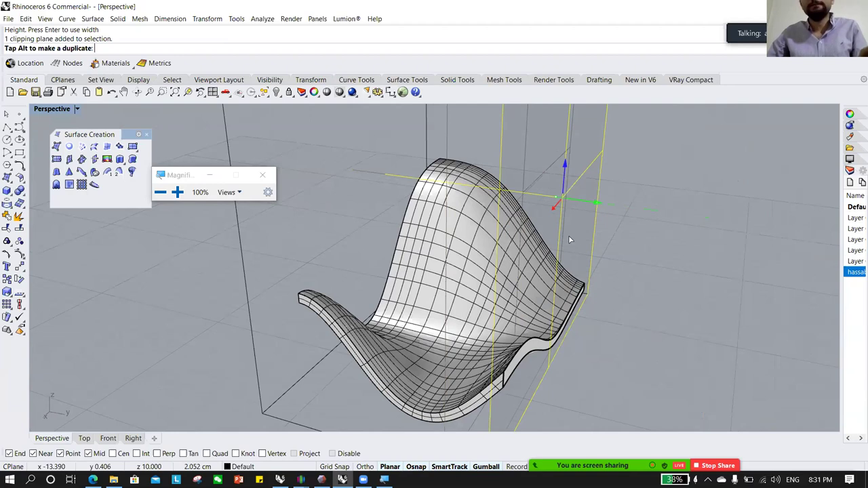
right_drag(567, 178, 581, 326)
drag(580, 326, 572, 270)
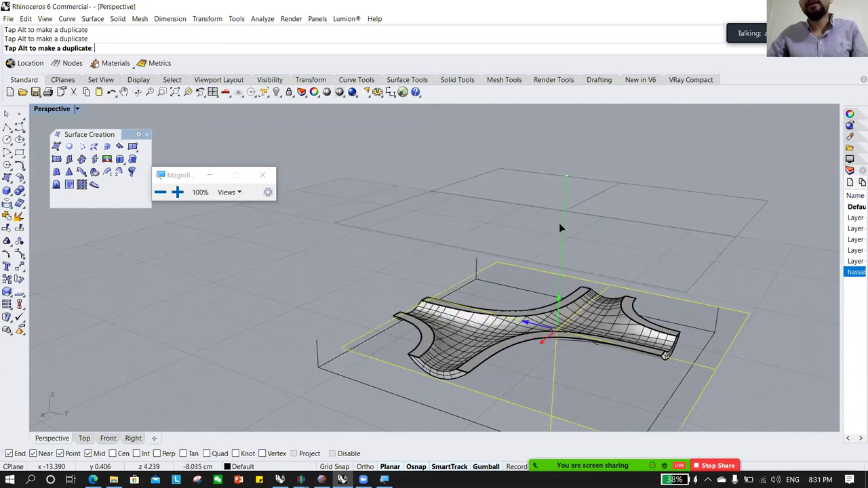
mouse_move(551, 211)
mouse_down()
mouse_move(529, 196)
mouse_move(482, 219)
mouse_move(523, 241)
mouse_up()
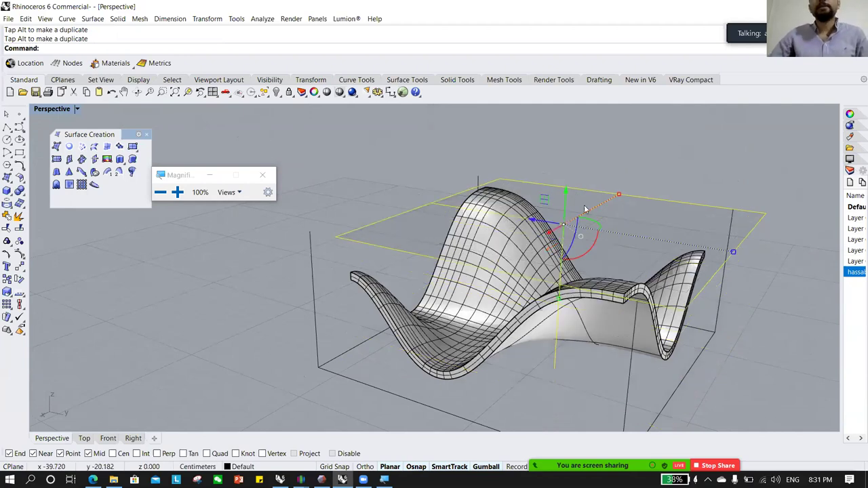
right_drag(589, 261, 593, 292)
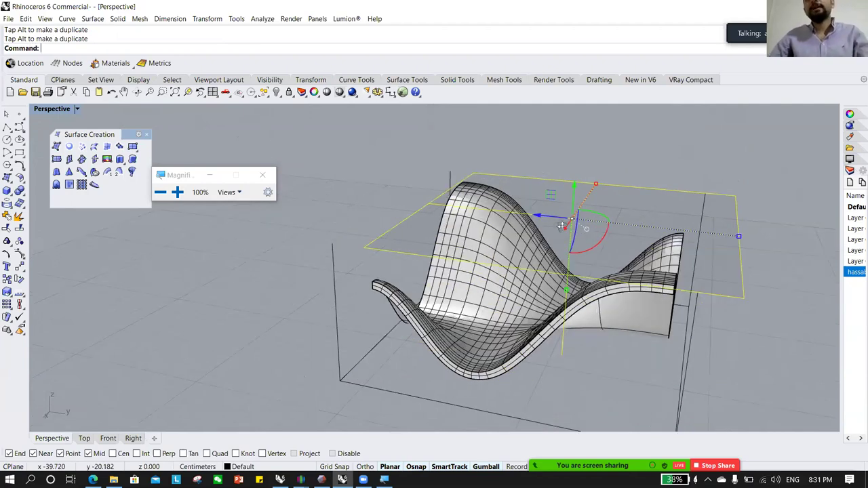
right_drag(485, 194, 492, 208)
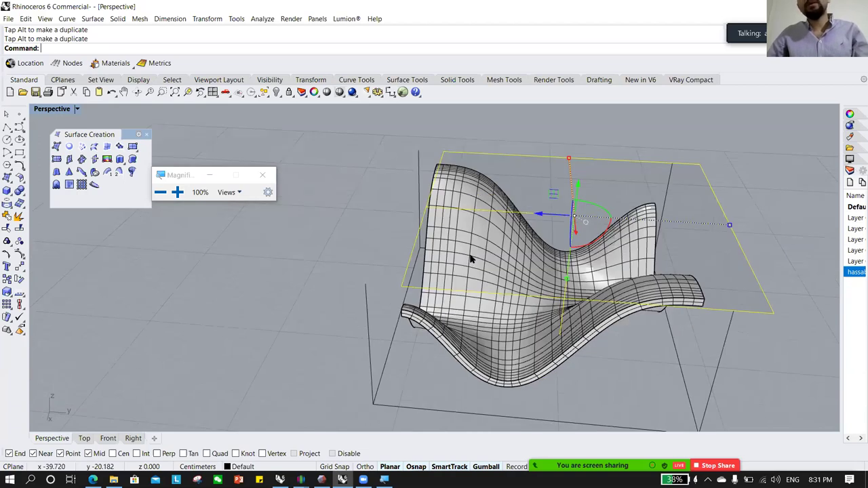
scroll(380, 271, up, 5)
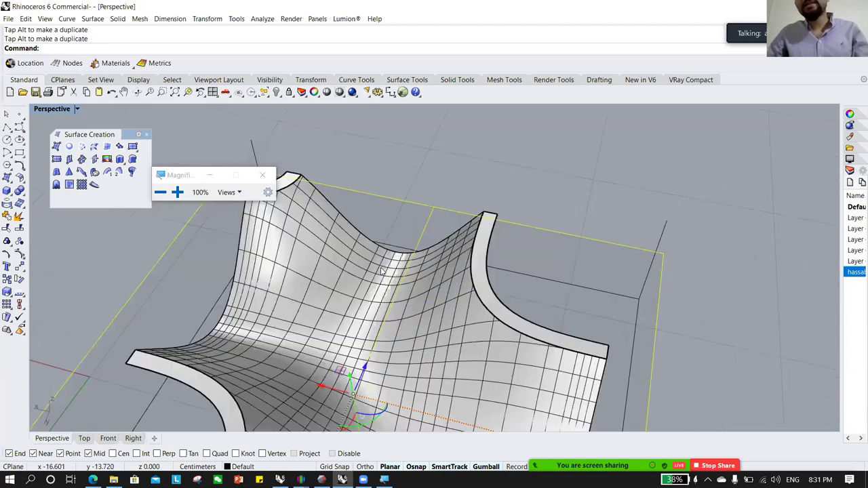
scroll(474, 258, up, 5)
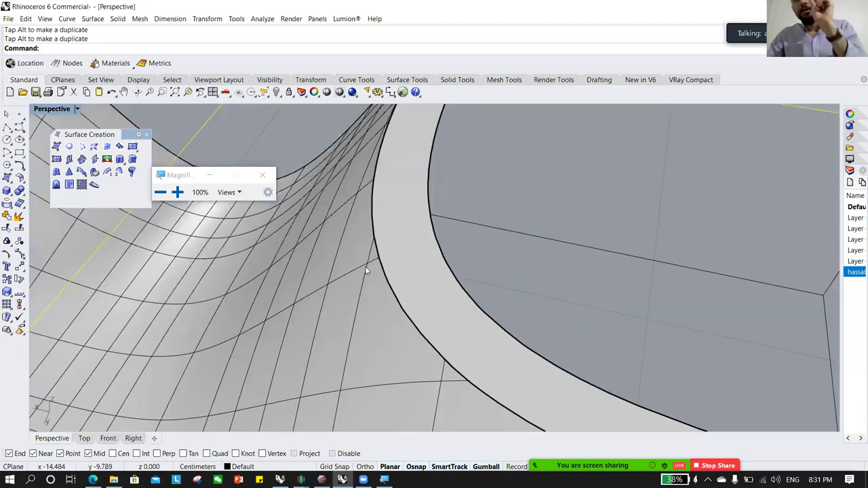
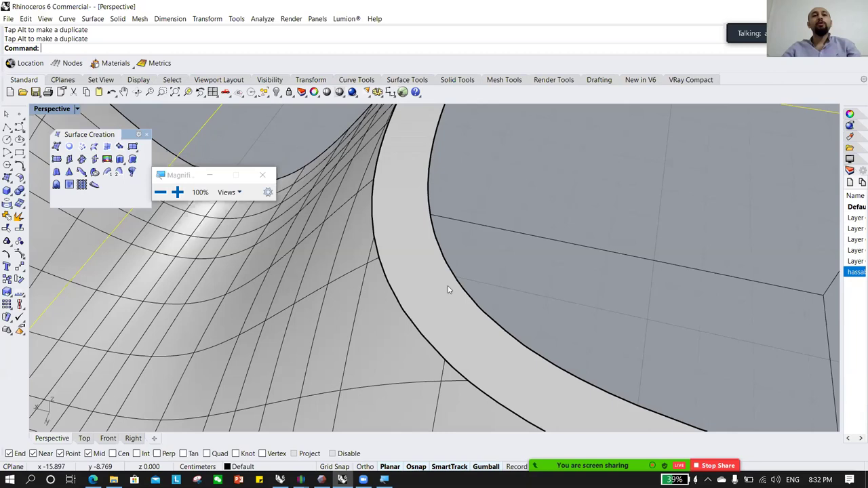
Zoom out from the saddle-shaped surface and switch to the Google Slides workflow presentation
scroll(447, 317, down, 10)
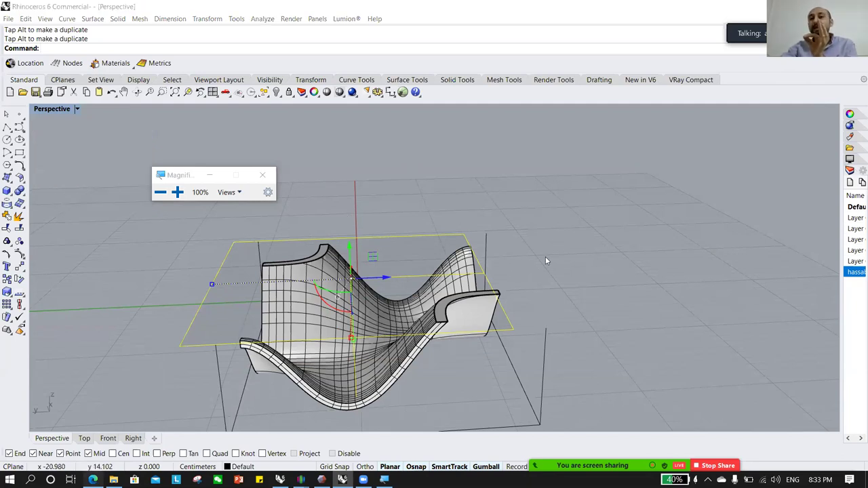
key(alt+Tab)
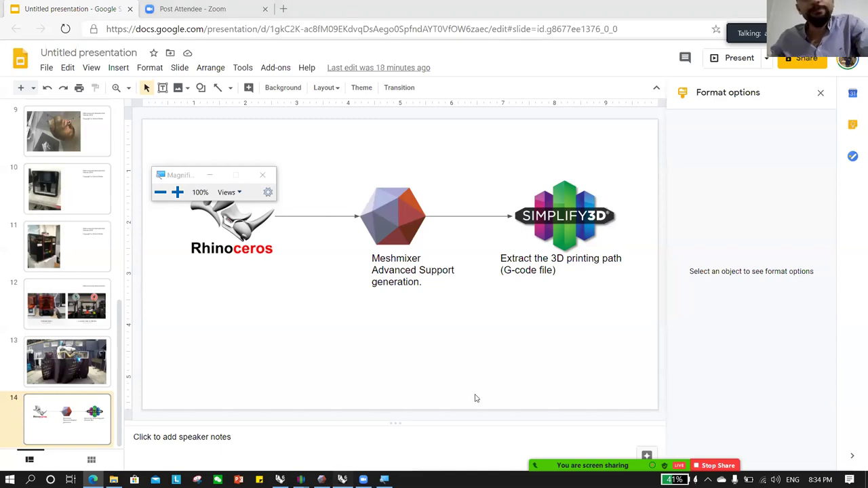
Back in Rhino, delete the flat plane next to the curved surface model
key(alt+Tab)
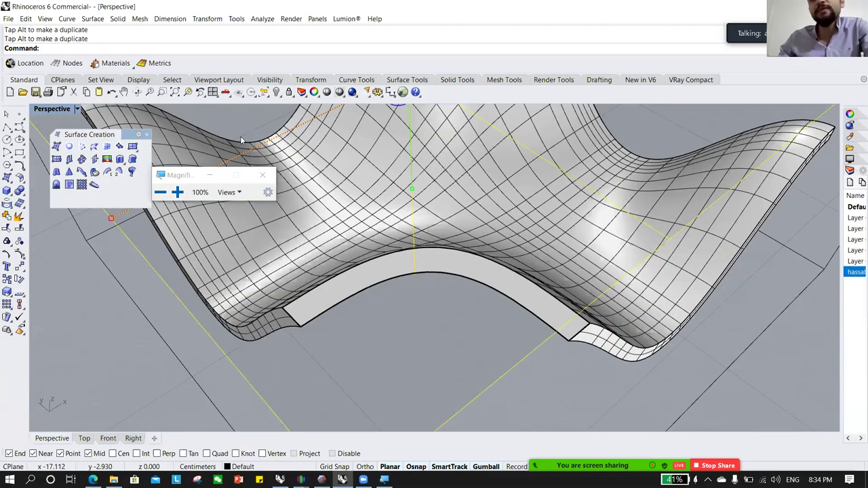
right_drag(518, 341, 497, 340)
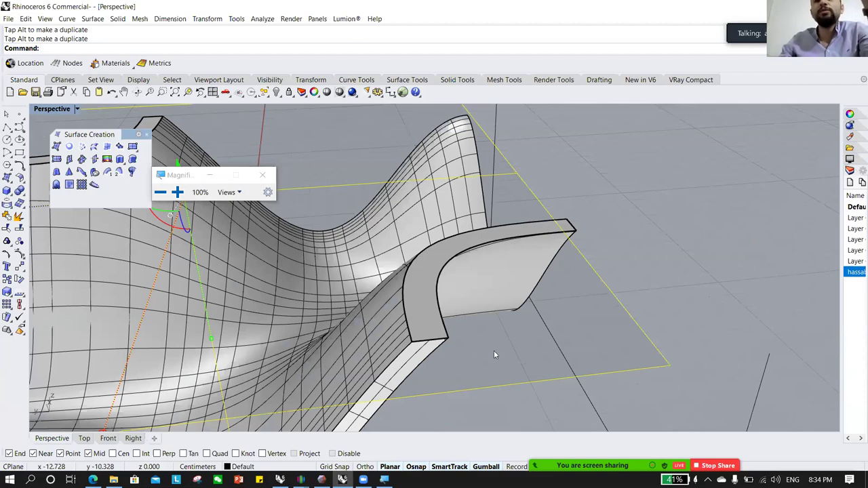
key(Delete)
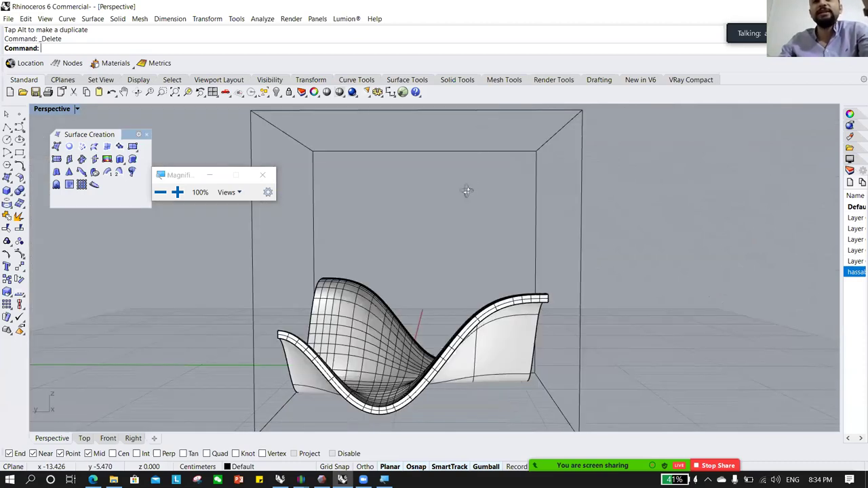
mouse_move(455, 355)
right_down()
mouse_move(486, 357)
mouse_move(567, 318)
right_up()
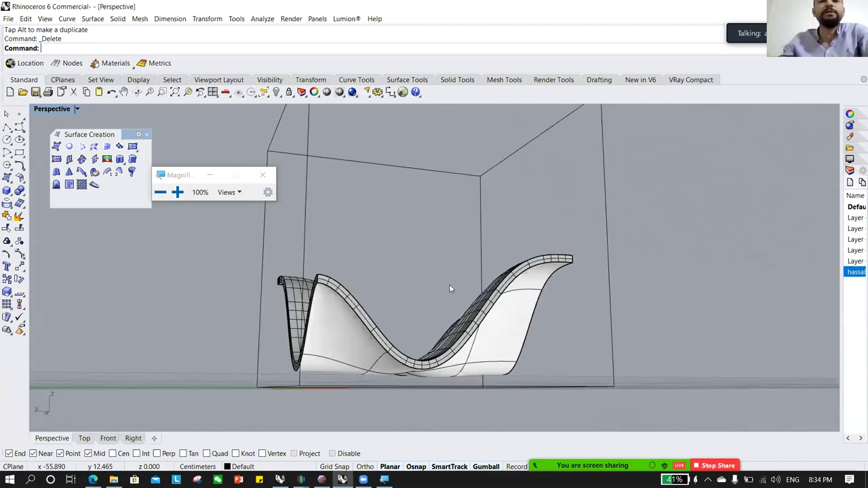
right_drag(544, 352, 581, 349)
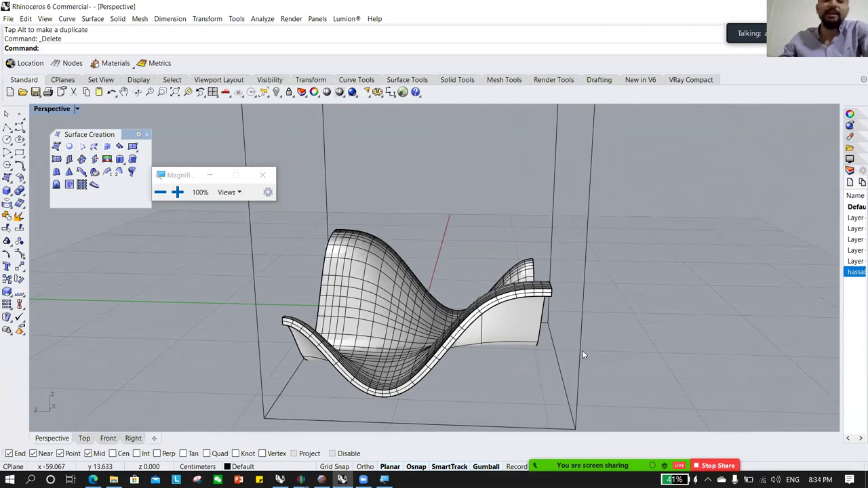
scroll(582, 350, up, 5)
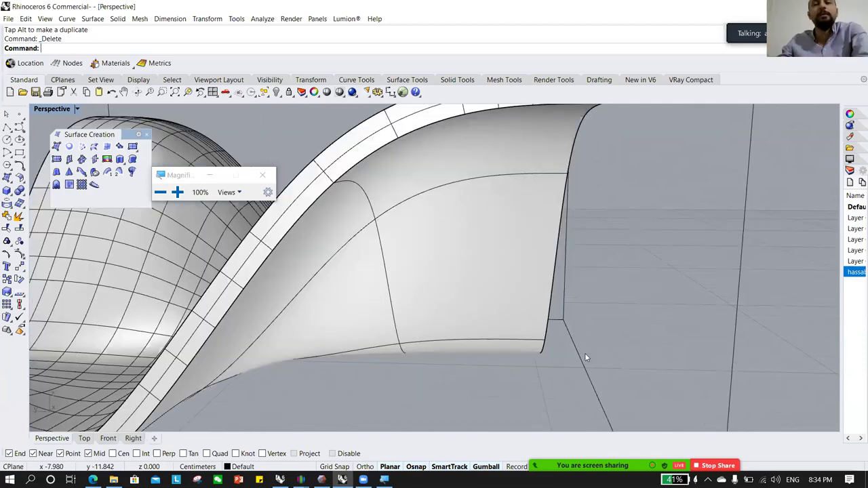
scroll(454, 330, down, 3)
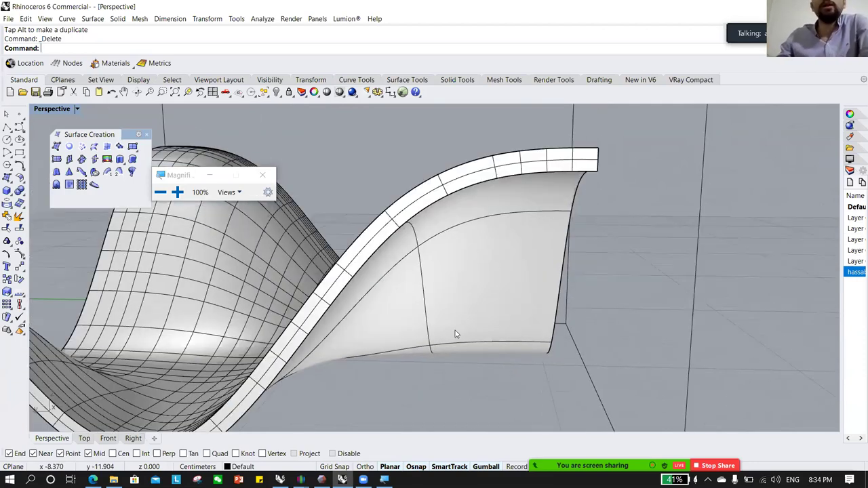
scroll(454, 330, down, 4)
scroll(449, 286, down, 3)
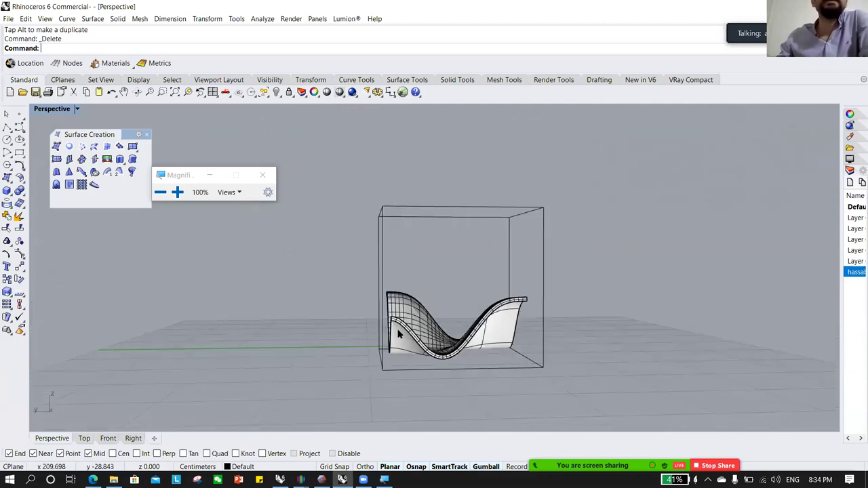
scroll(397, 297, up, 3)
scroll(400, 289, up, 3)
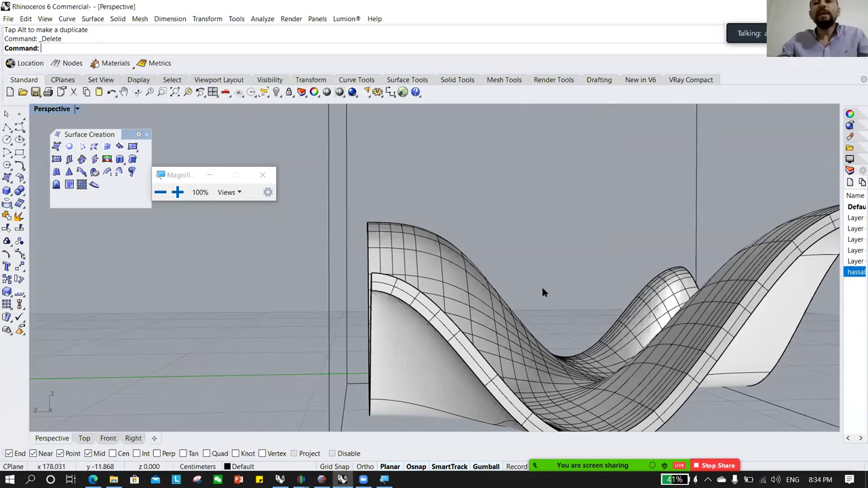
Rotate the curved surface upright with the gumball so it stands as a twisted vase
click(555, 326)
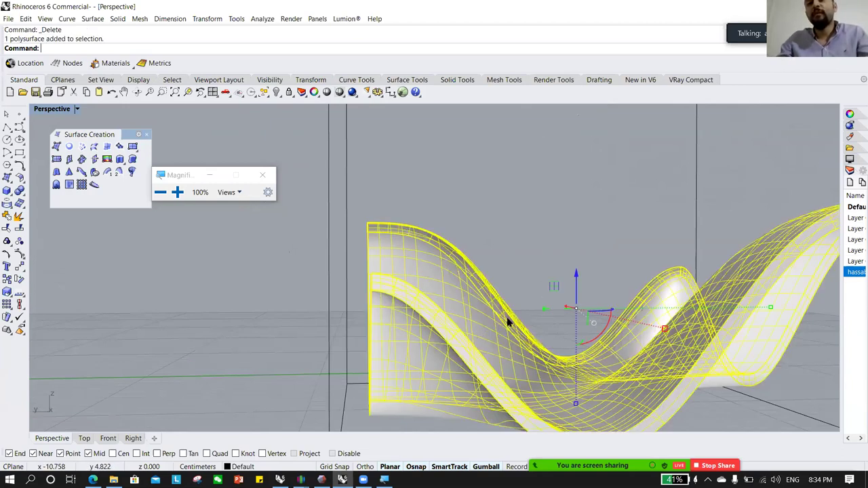
scroll(527, 276, down, 2)
drag(552, 309, 531, 275)
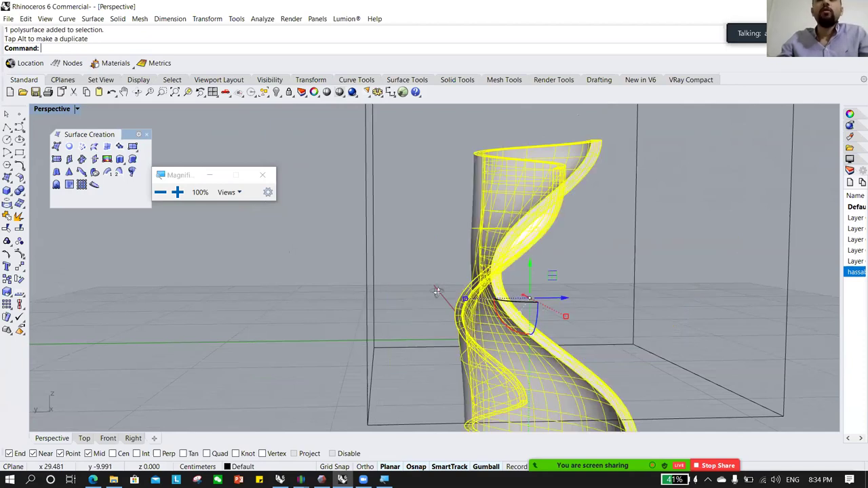
key(Escape)
scroll(470, 277, down, 3)
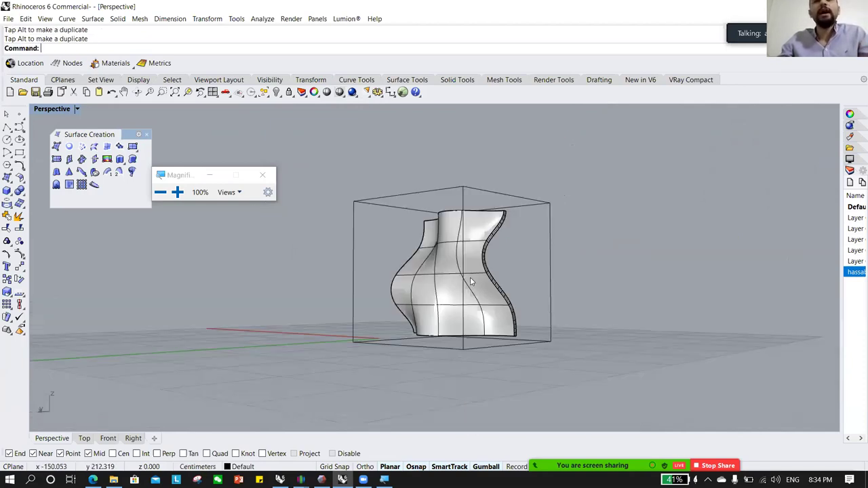
mouse_move(470, 276)
right_down()
mouse_move(504, 276)
mouse_move(431, 283)
mouse_move(516, 301)
right_up()
scroll(467, 265, up, 2)
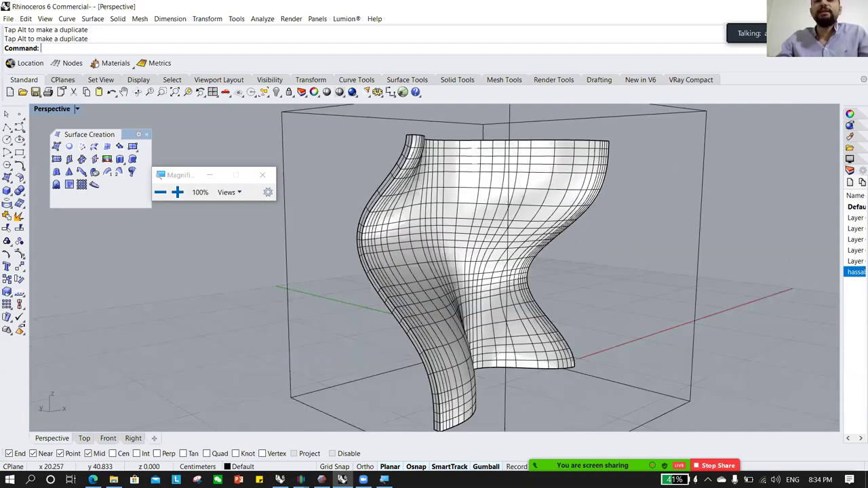
click(300, 479)
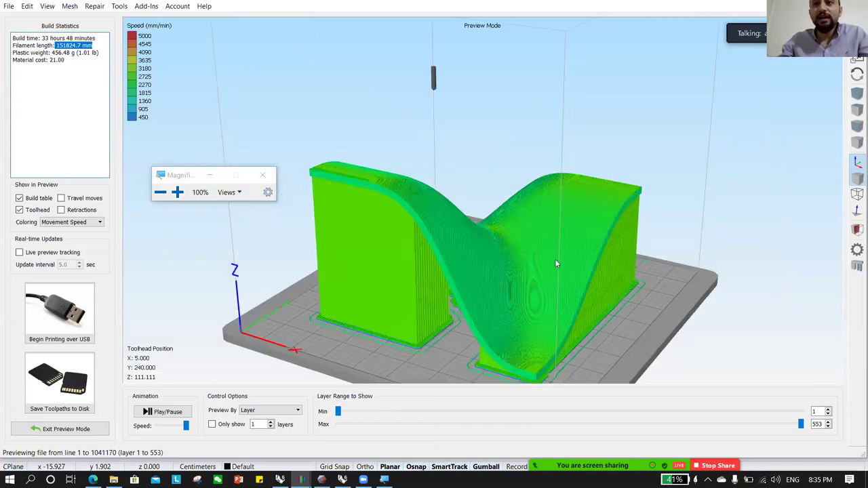
Turn the Simplify3D toolpath preview to a low side view, then return to Rhino
drag(554, 259, 489, 286)
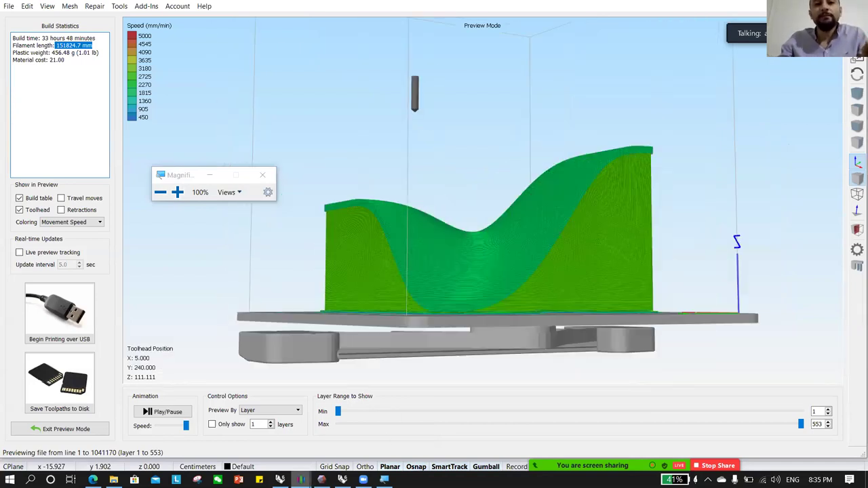
mouse_move(342, 479)
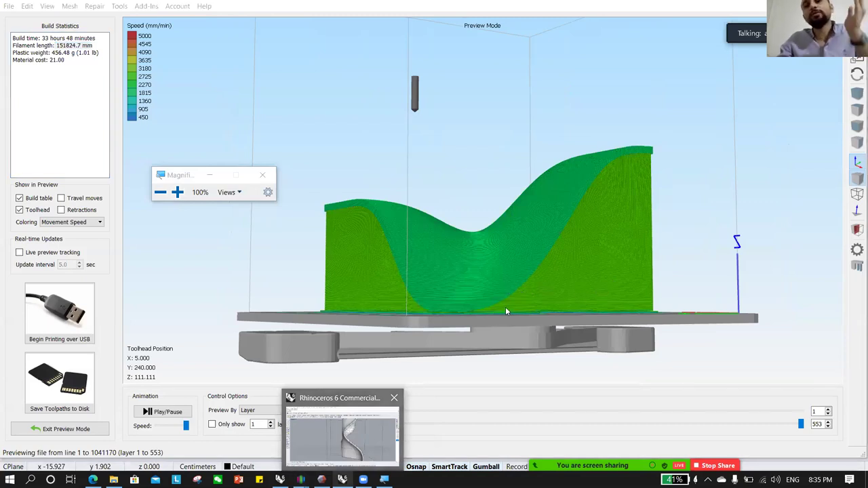
key(alt+Tab)
Select the whole twisted vase and export it under the name 2101
scroll(416, 282, down, 3)
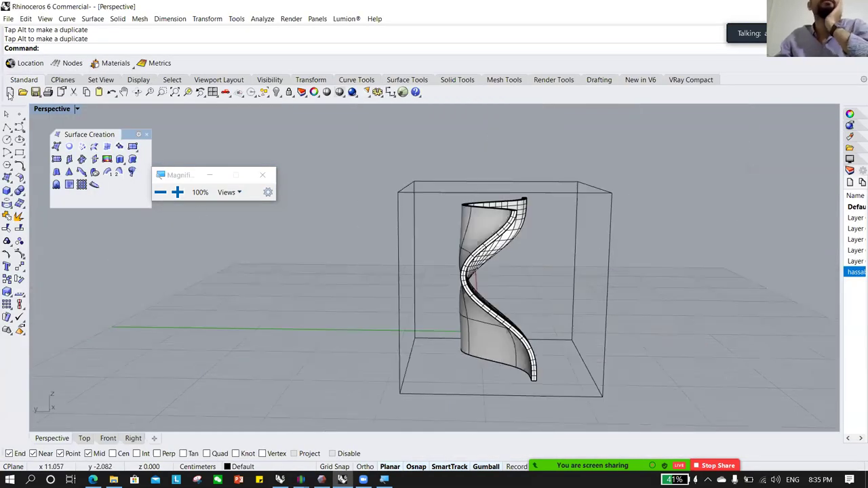
key(ctrl+a)
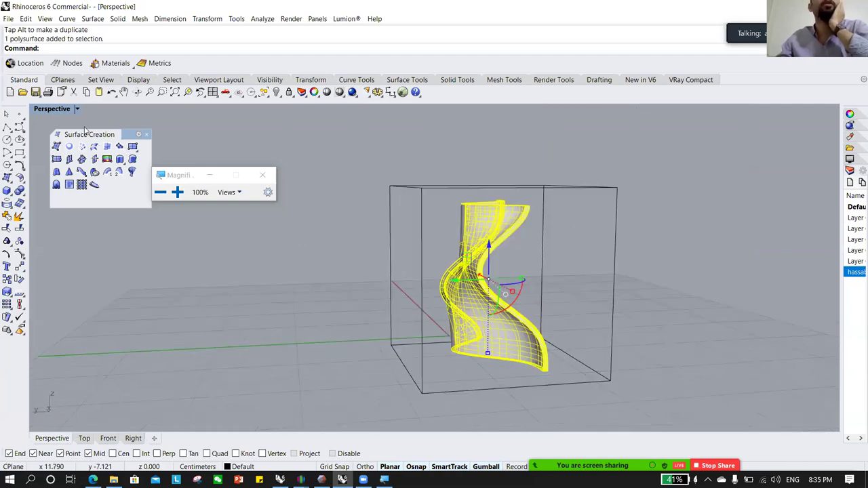
key(alt+f)
click(238, 160)
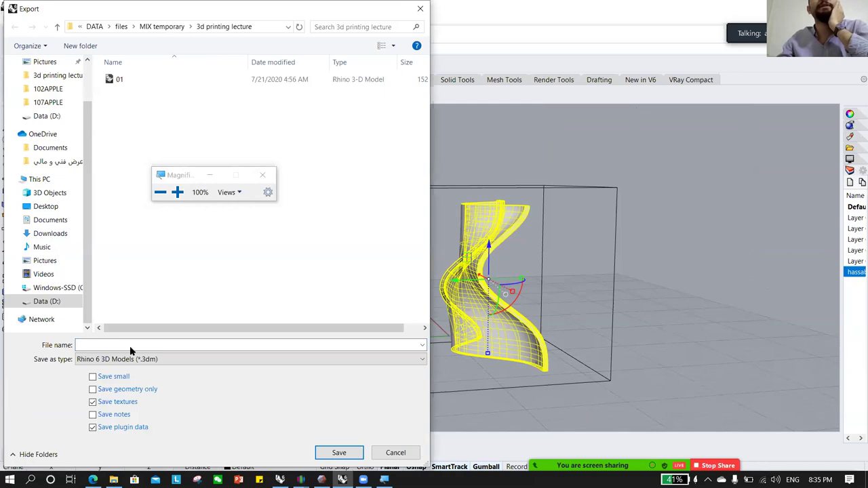
click(130, 346)
text(2101)
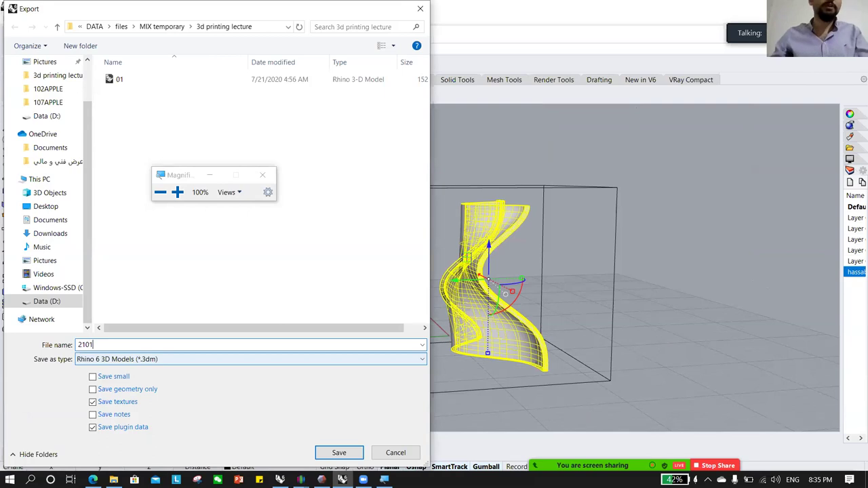
key(Return)
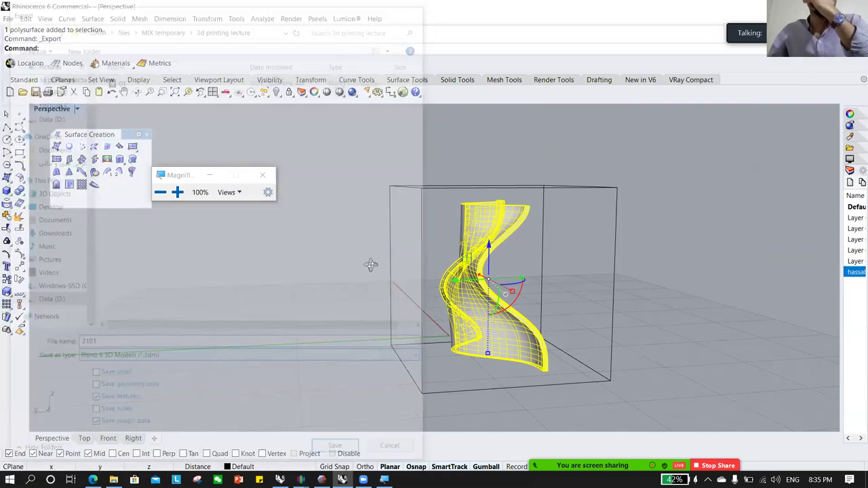
key(Up)
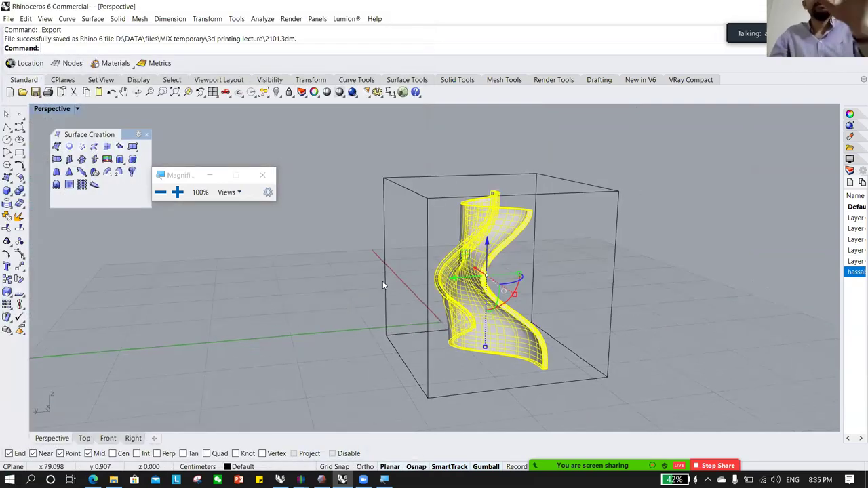
key(Left)
key(Return)
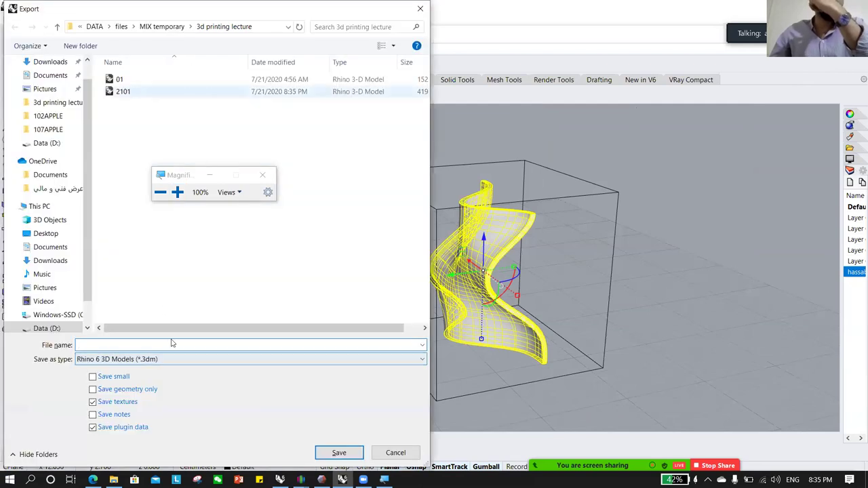
Export it as STL instead and accept the 0.001 cm mesh tolerance options
click(166, 359)
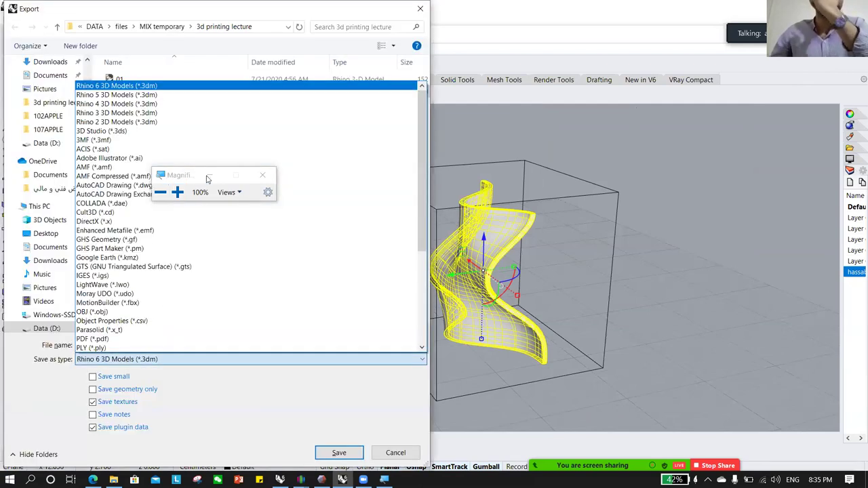
click(153, 184)
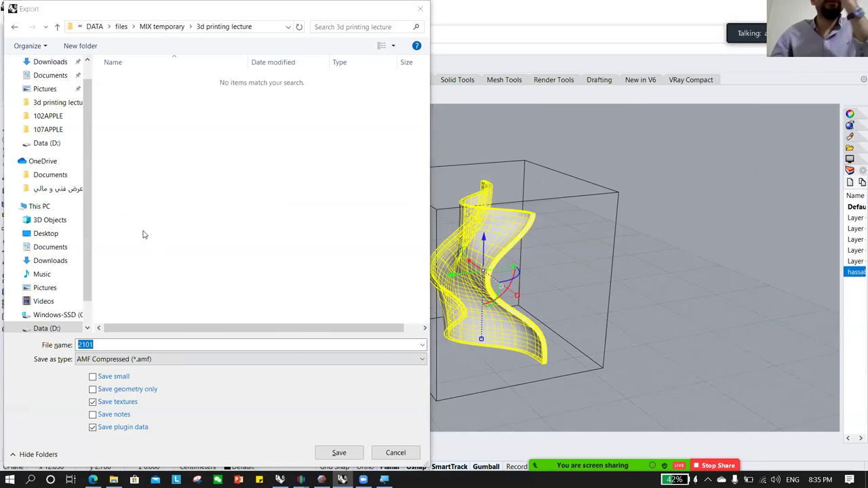
key(Tab)
key(F4)
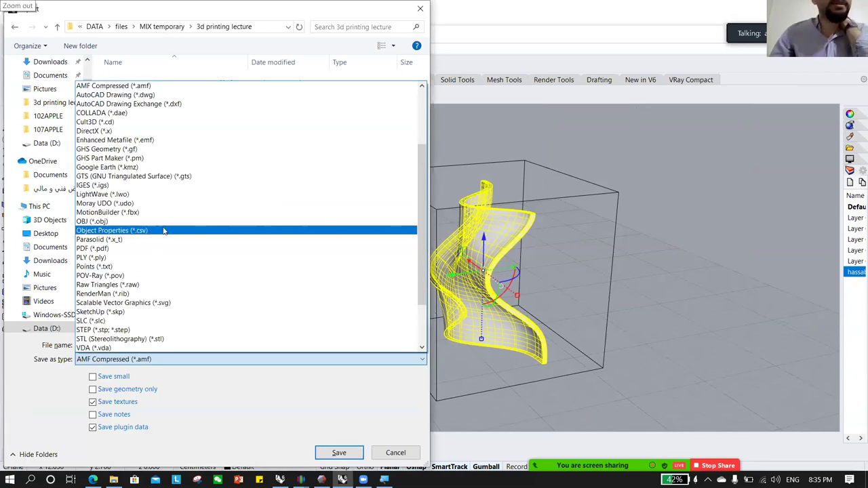
scroll(171, 260, up, 2)
scroll(172, 267, down, 1)
scroll(173, 278, down, 1)
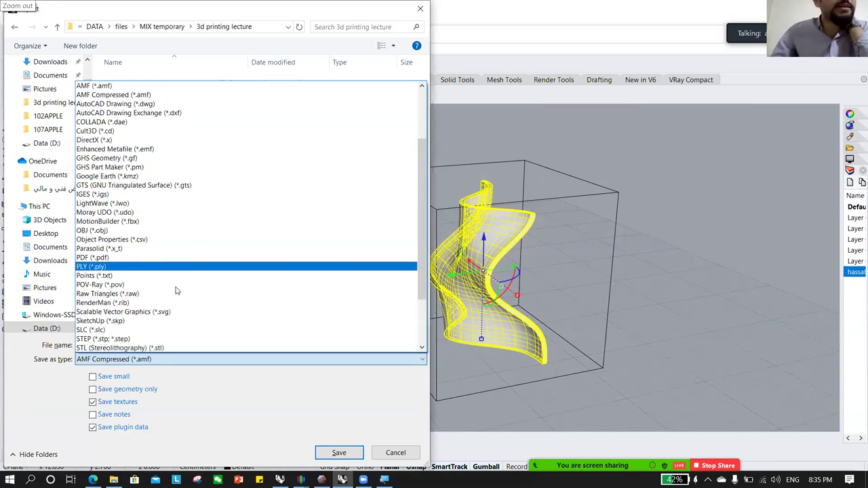
scroll(176, 295, down, 2)
scroll(176, 297, down, 1)
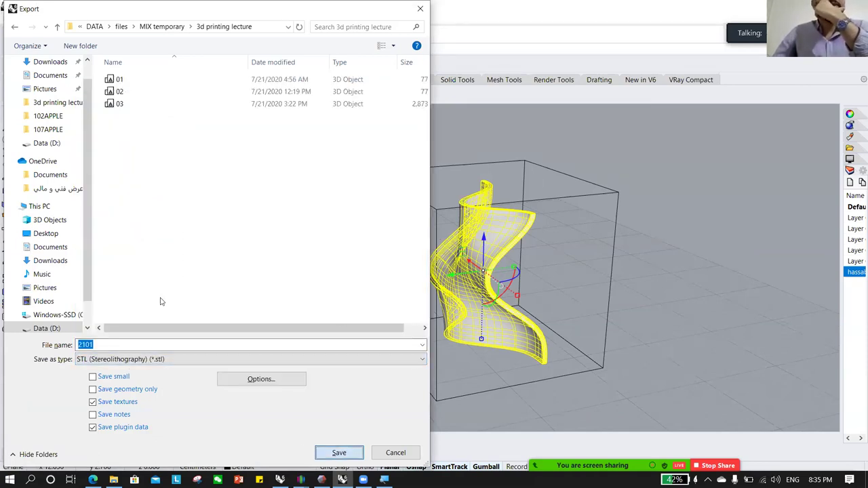
key(Escape)
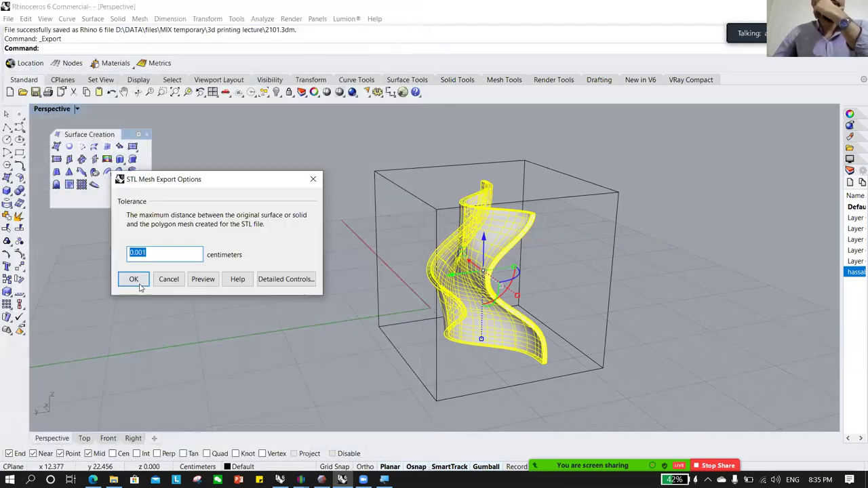
click(132, 279)
click(132, 285)
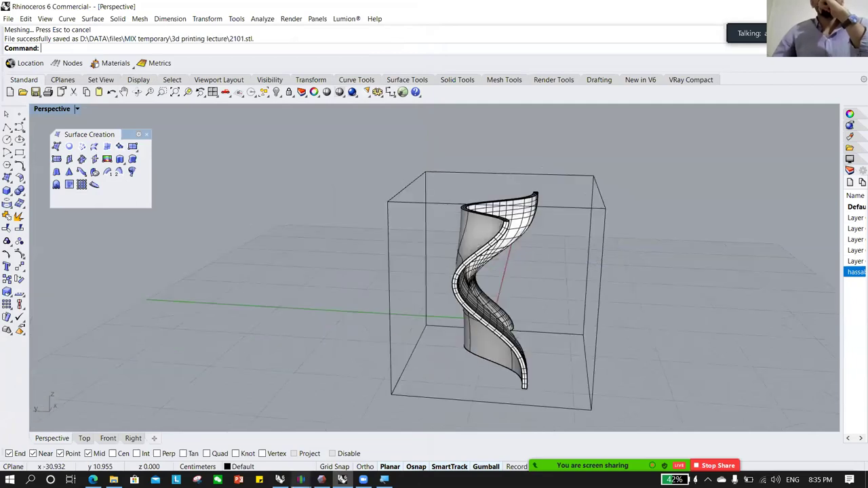
click(301, 479)
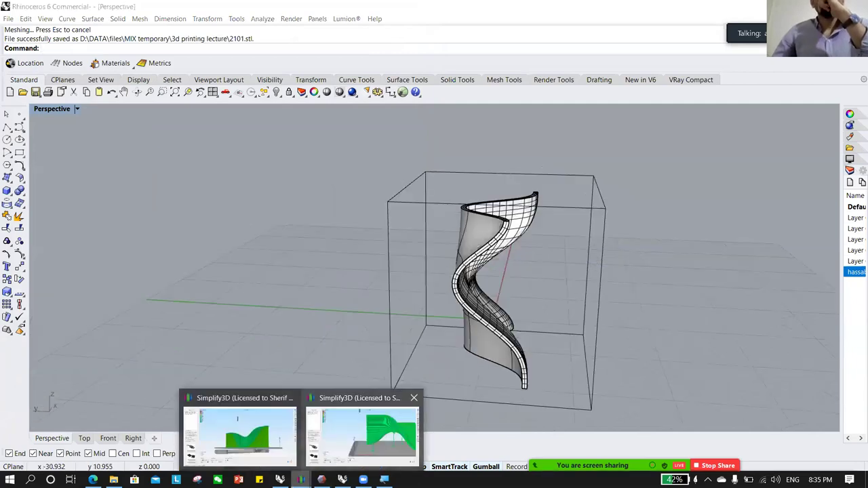
In the earlier Simplify3D window, exit the toolpath preview and remove model 03
click(253, 436)
right_click(301, 479)
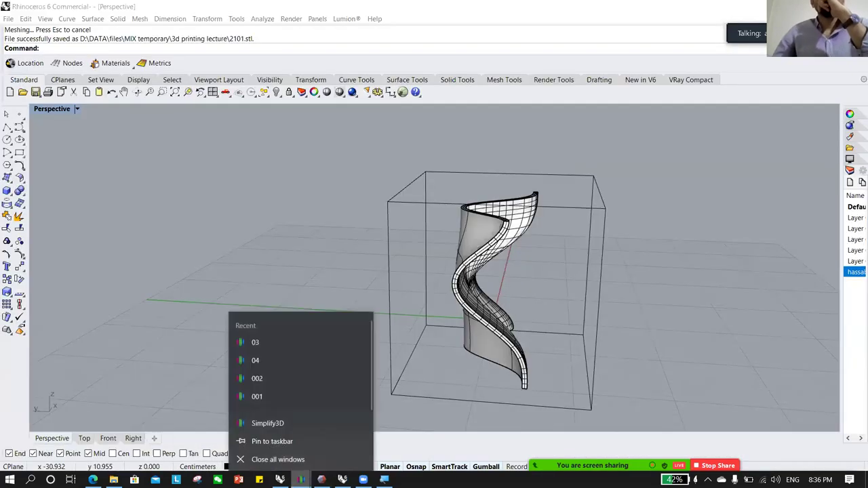
click(301, 479)
mouse_move(246, 433)
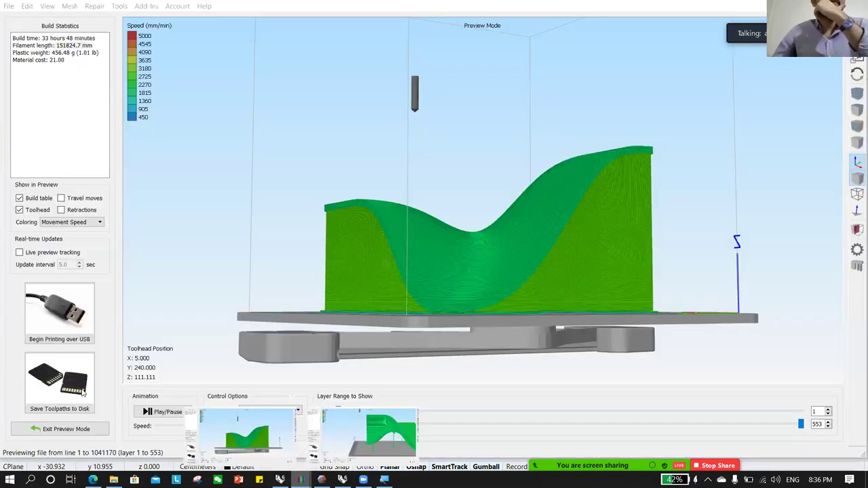
click(60, 428)
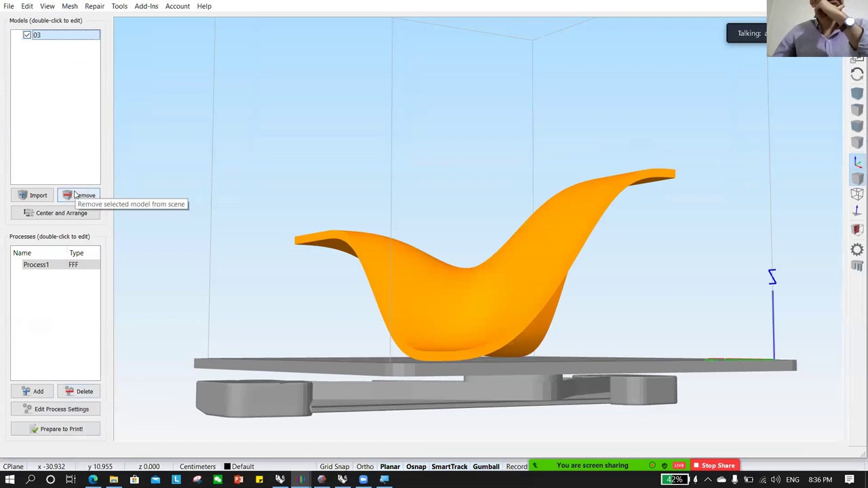
click(80, 195)
right_drag(527, 275, 510, 238)
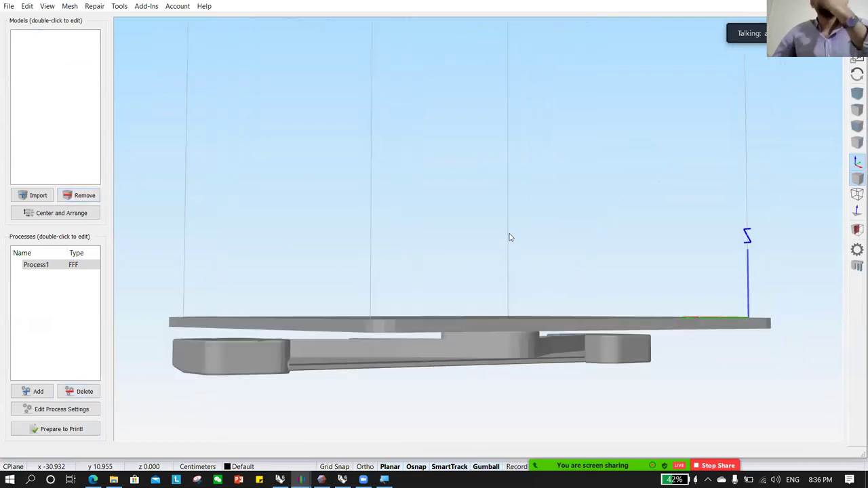
key(0)
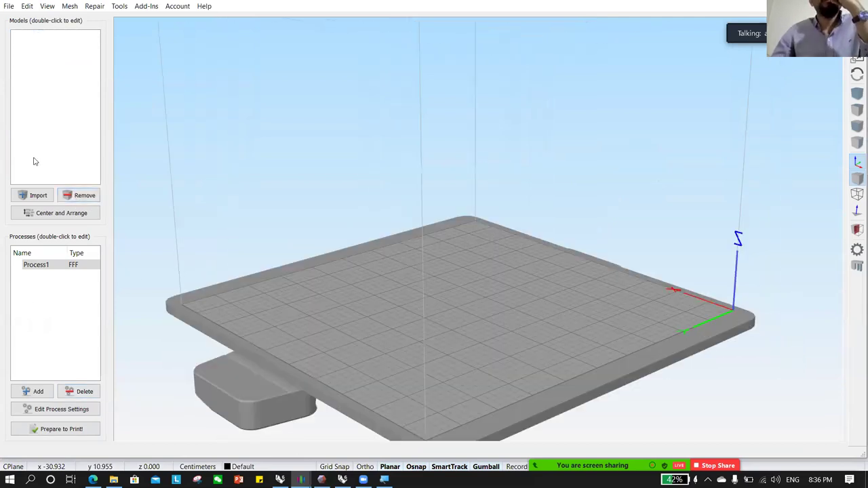
Set the 2101 vase's X size to 160.78 mm with uniform scaling (958.24%)
key(0)
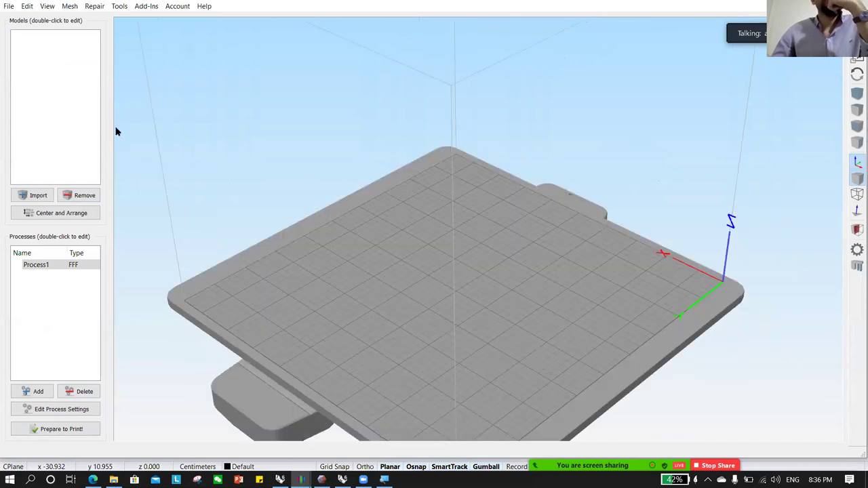
key(0)
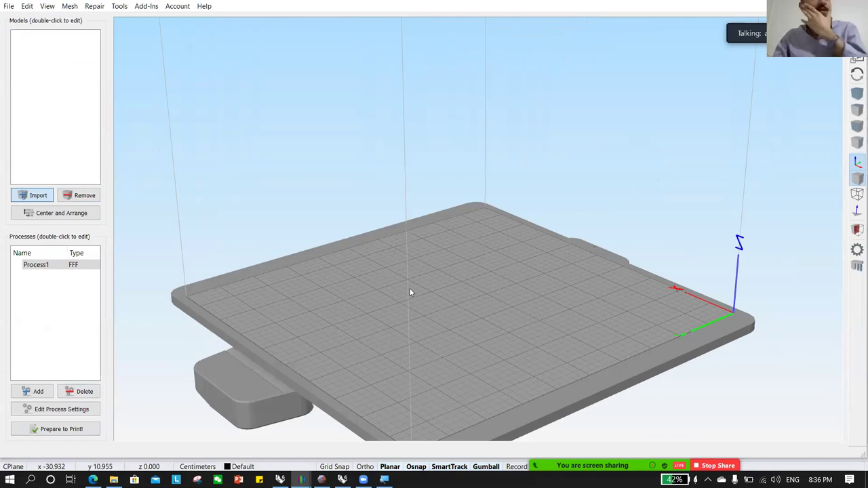
double_click(458, 295)
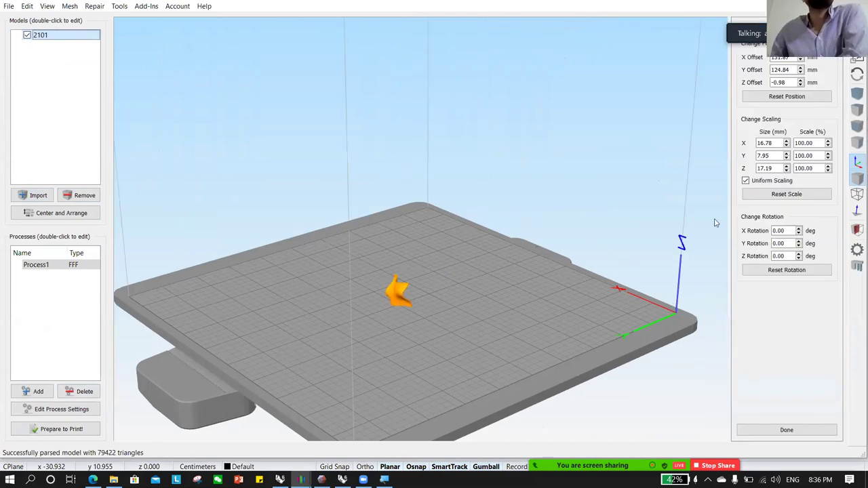
click(764, 143)
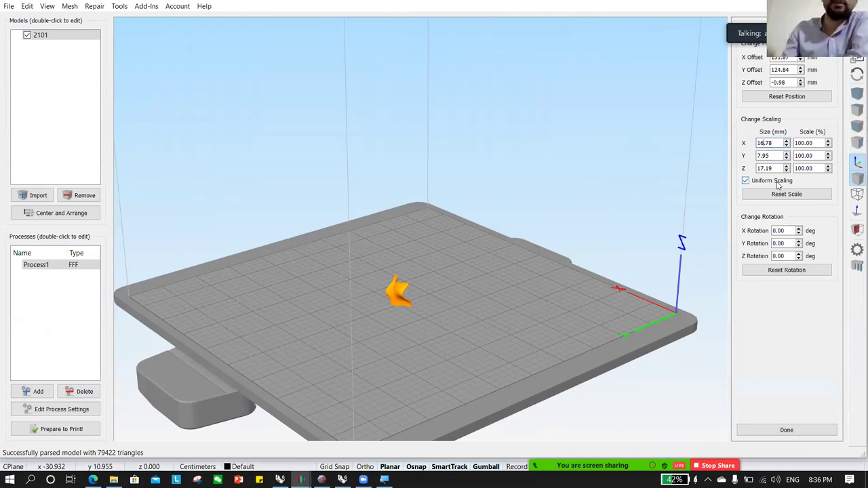
text(0)
key(Return)
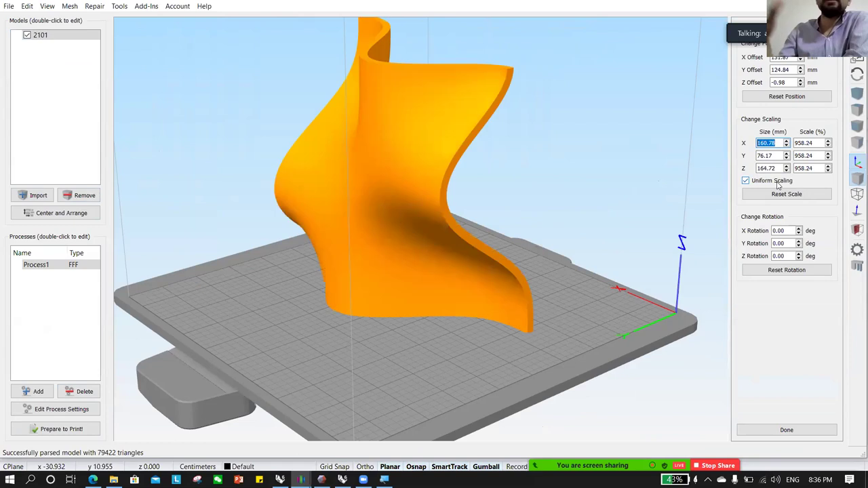
click(779, 430)
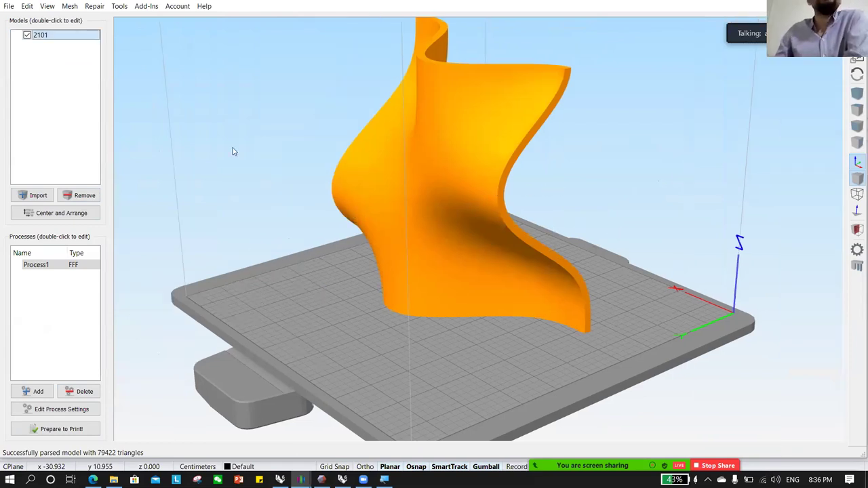
scroll(211, 151, down, 2)
drag(426, 195, 408, 206)
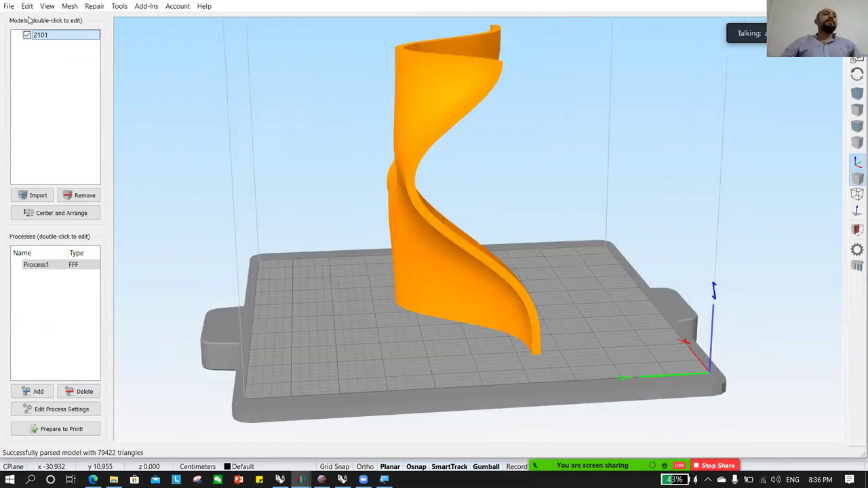
Review the FFF Settings' Extruder, Layer and Additions tabs: Felix Pro 1, PLA, 11% infill, raft
click(86, 410)
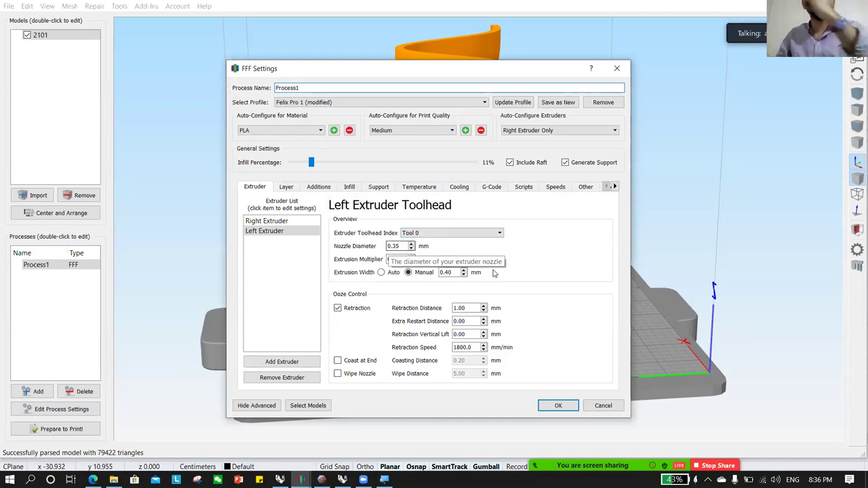
click(285, 187)
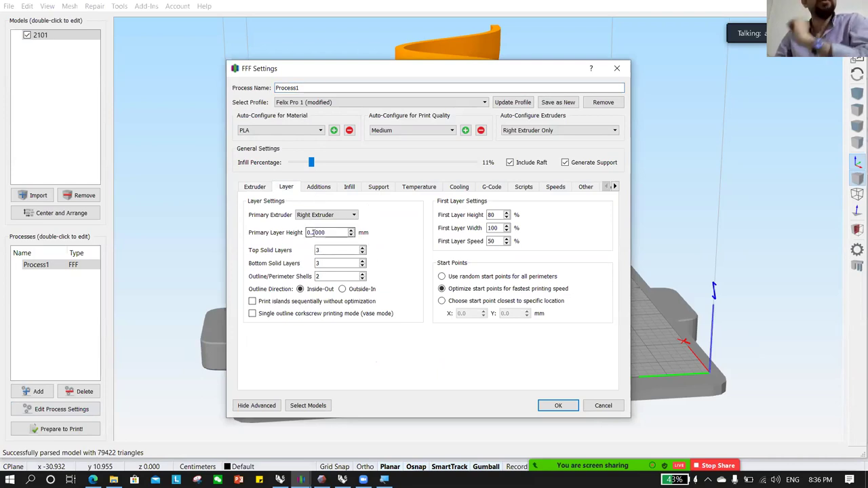
click(254, 187)
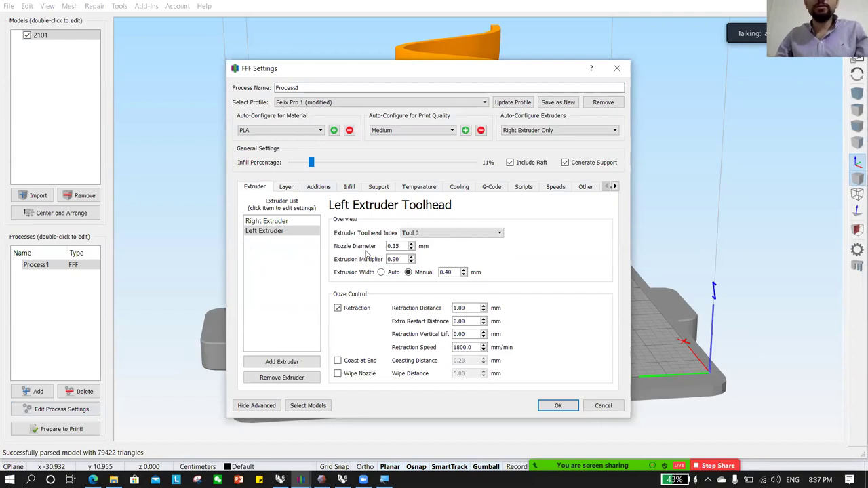
click(293, 187)
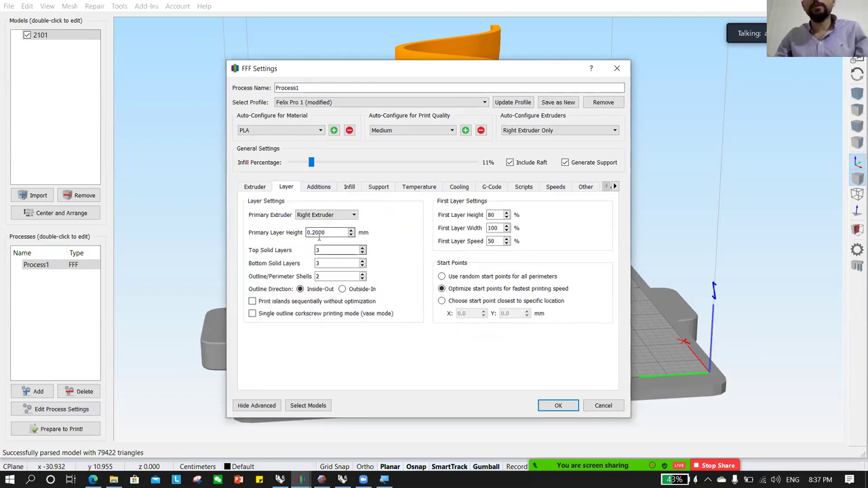
mouse_move(320, 236)
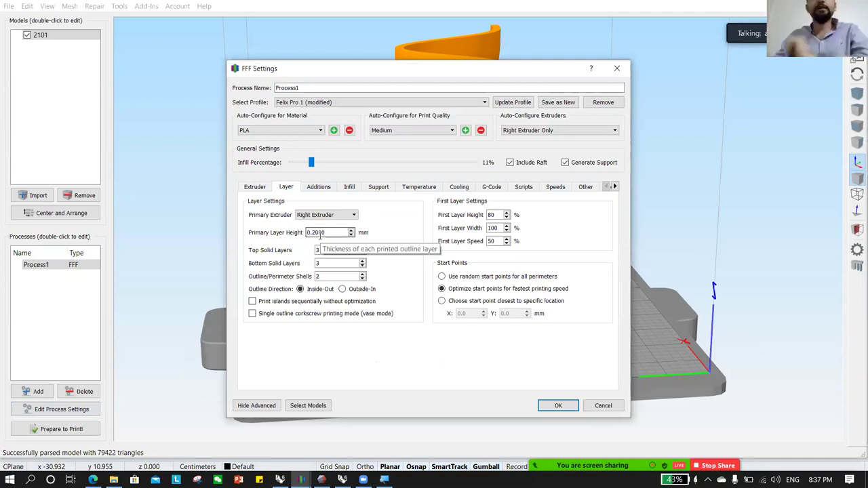
click(314, 188)
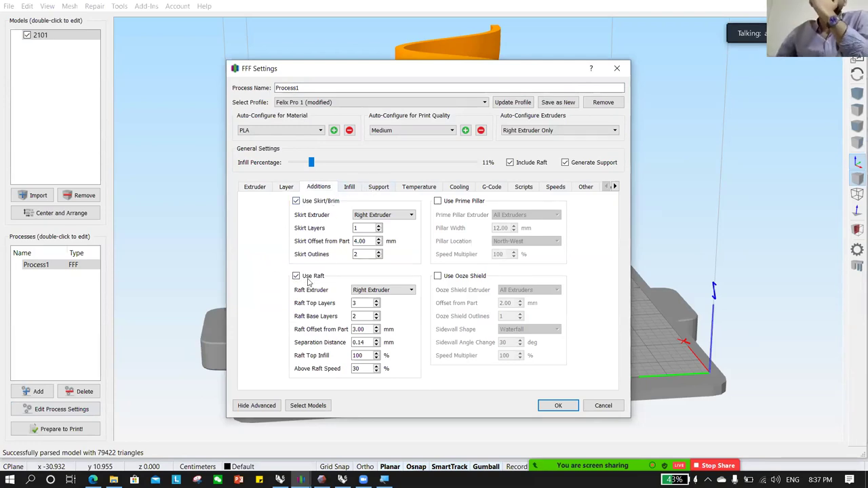
mouse_move(313, 276)
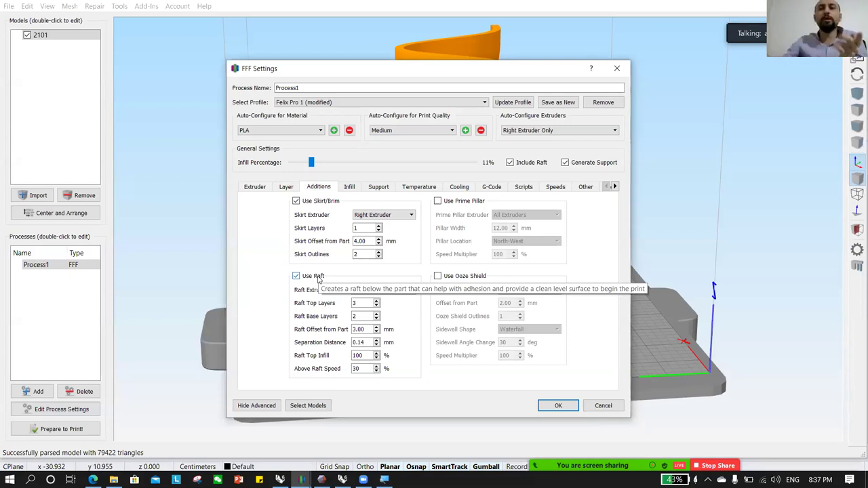
click(301, 480)
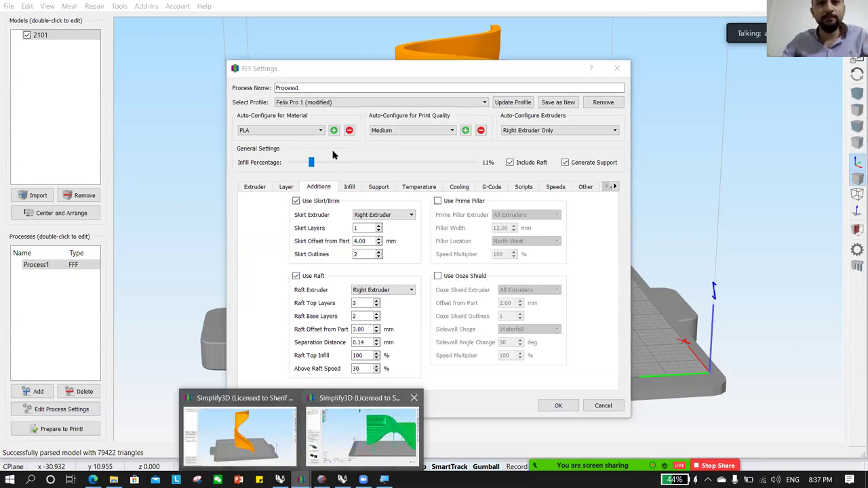
Orbit the other window's sliced preview to inspect the branching tree supports under the arch model
key(alt+Tab)
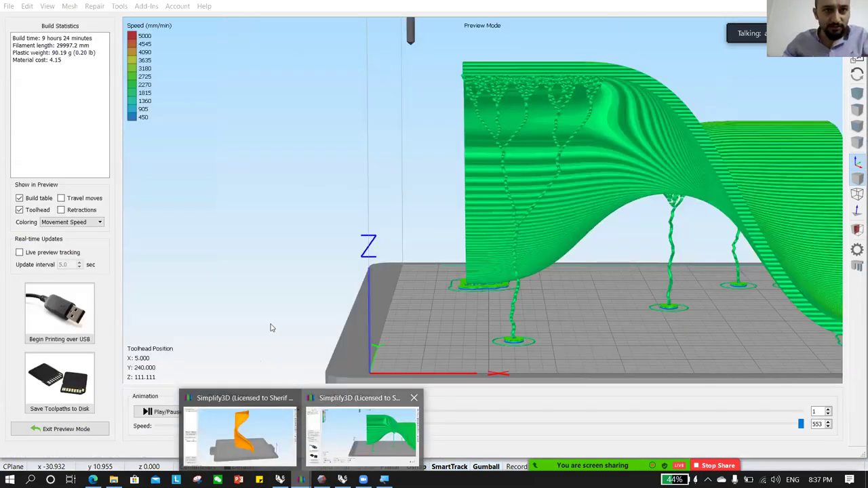
drag(434, 289, 532, 278)
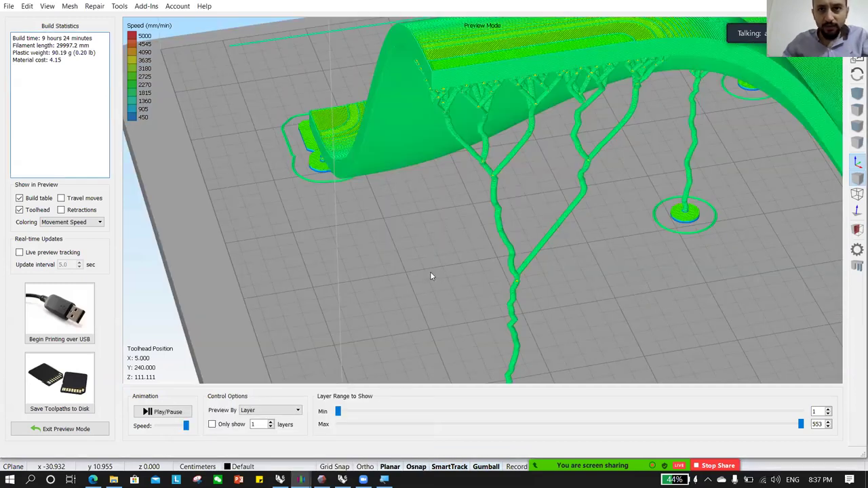
drag(316, 323, 358, 341)
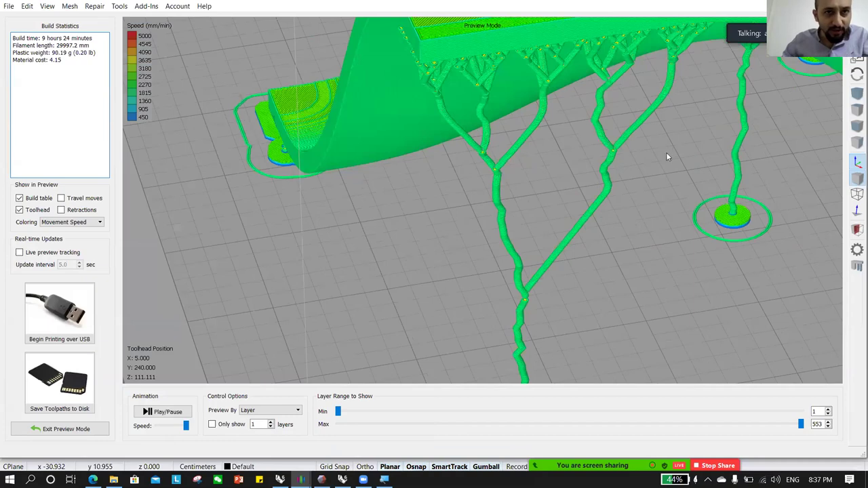
drag(370, 284, 352, 308)
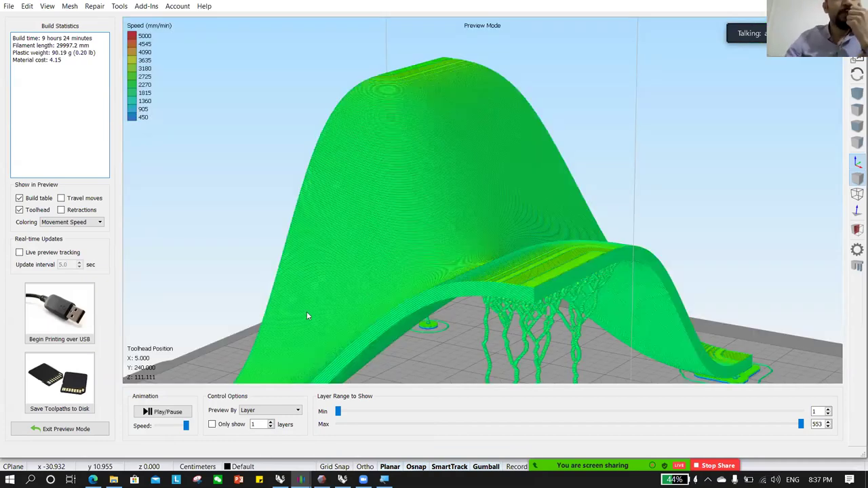
scroll(315, 199, up, 5)
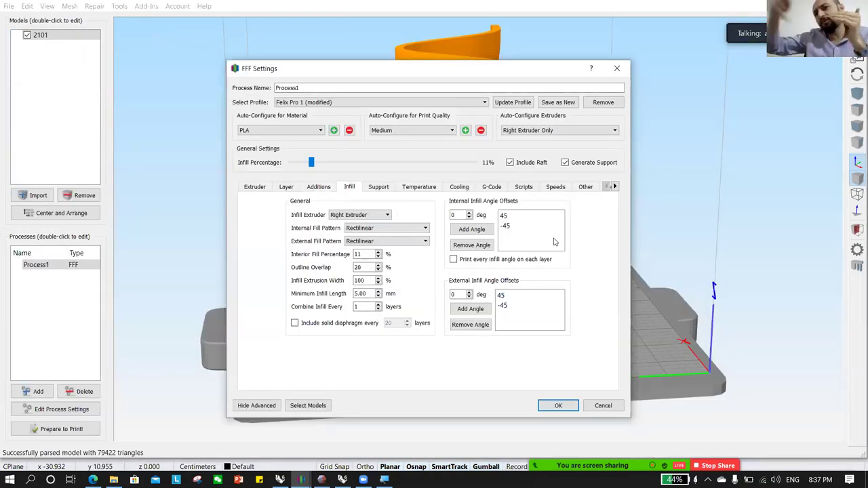
mouse_move(528, 234)
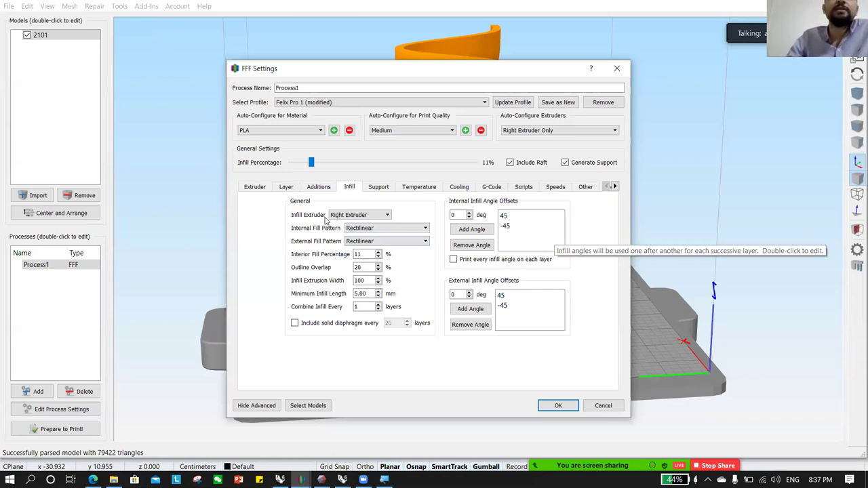
Check the support settings, then slice the vase: 829 layers, 14 h 53 min, 184.45 g
click(378, 186)
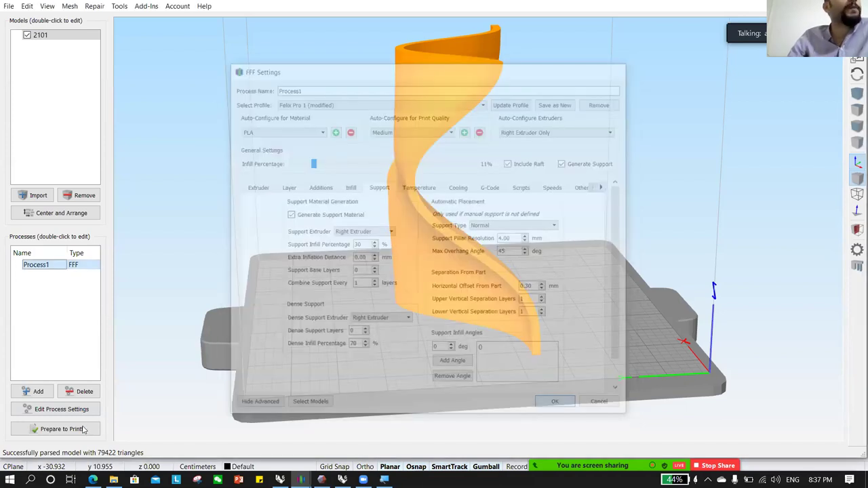
click(84, 429)
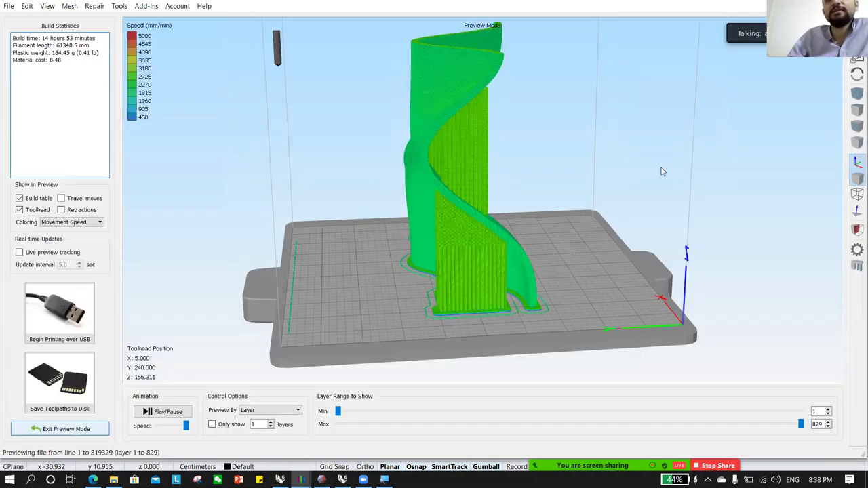
Orbit and zoom the preview to inspect the vase wall, support columns and base skirt
right_drag(661, 172, 513, 249)
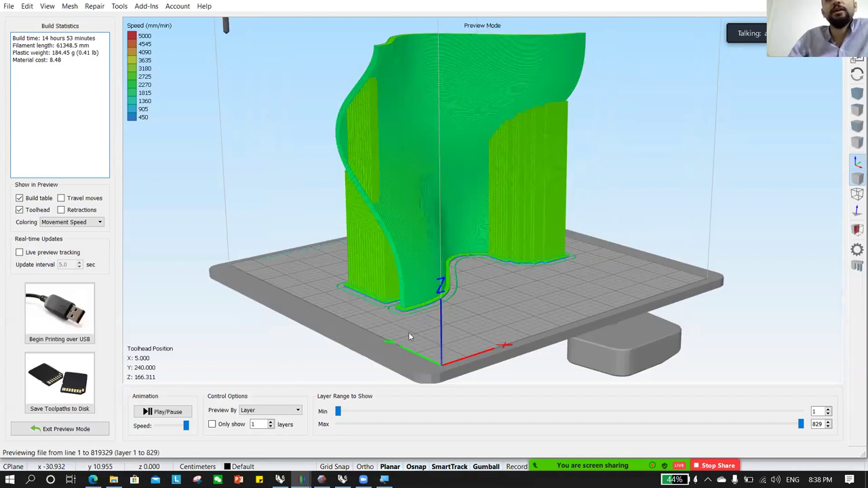
scroll(407, 145, up, 5)
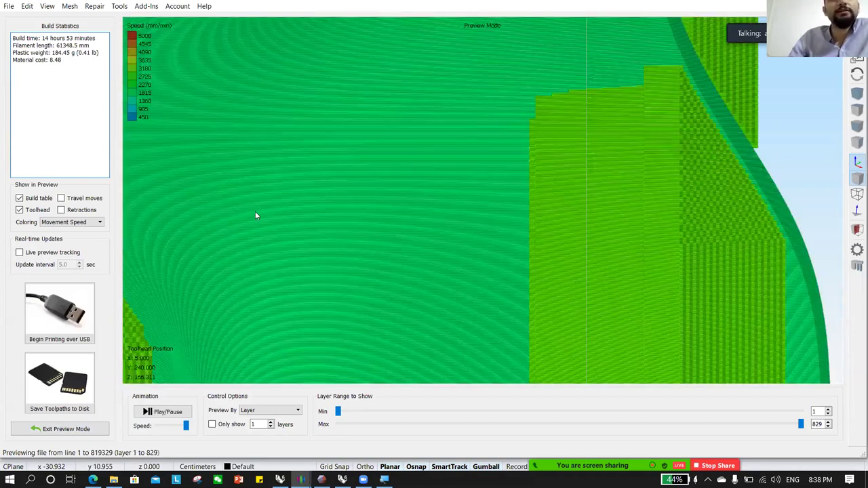
scroll(251, 165, down, 5)
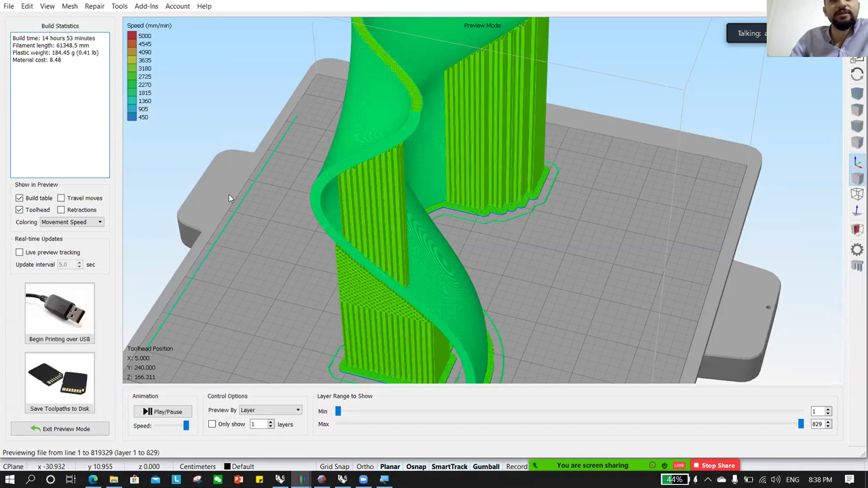
scroll(404, 158, up, 5)
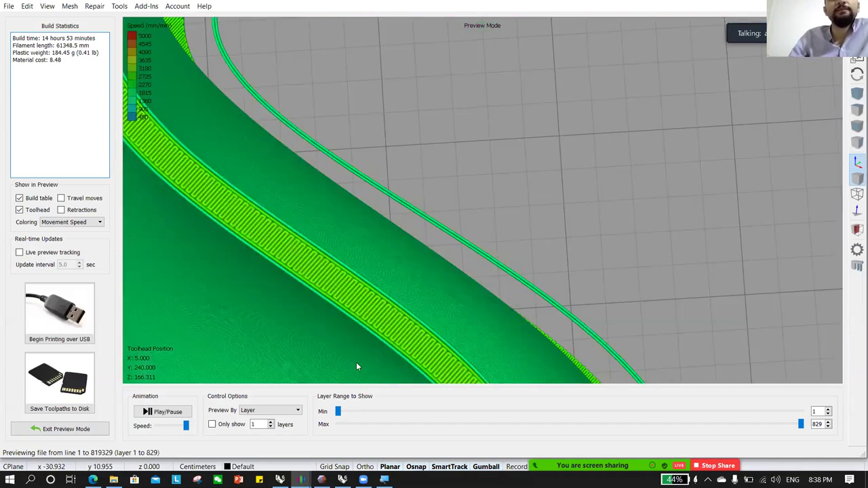
scroll(356, 366, down, 5)
Play the vase's layer-by-layer print animation and orbit and zoom to inspect the wall building up
click(163, 412)
scroll(342, 286, down, 5)
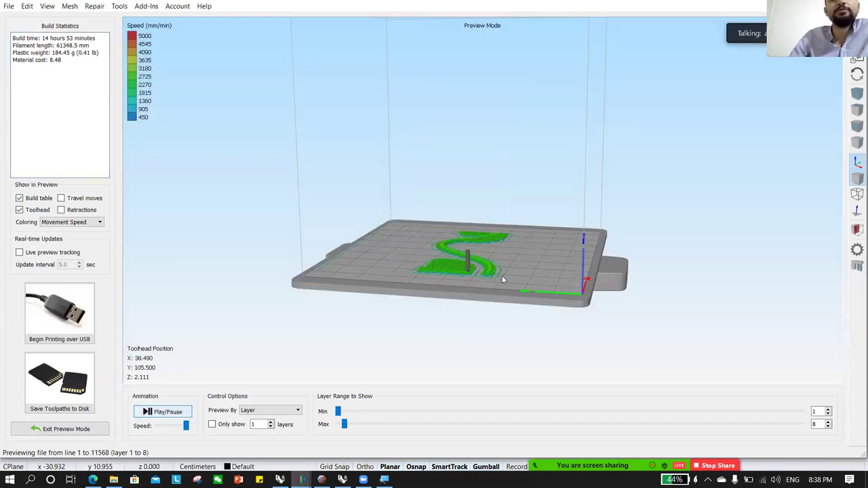
scroll(468, 247, up, 2)
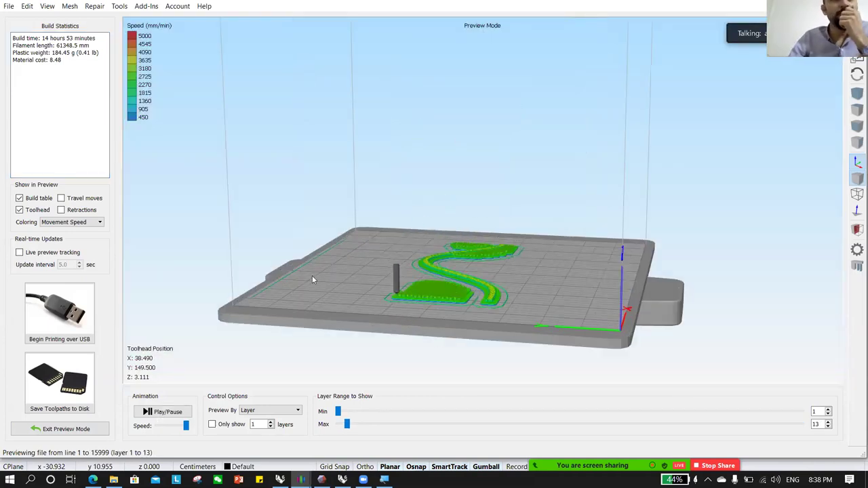
scroll(343, 232, up, 2)
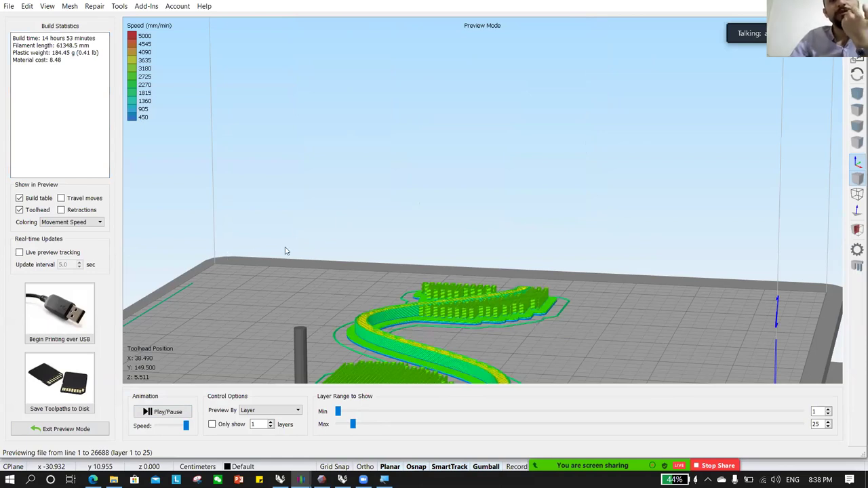
scroll(356, 346, up, 5)
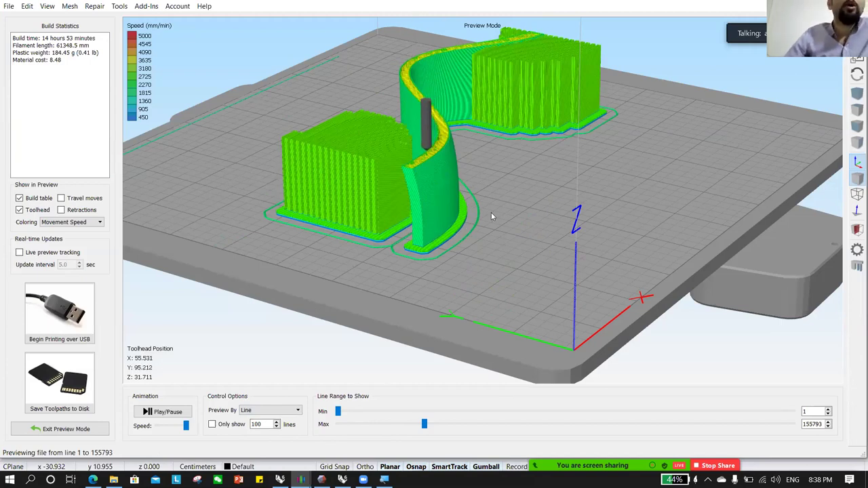
drag(580, 227, 570, 178)
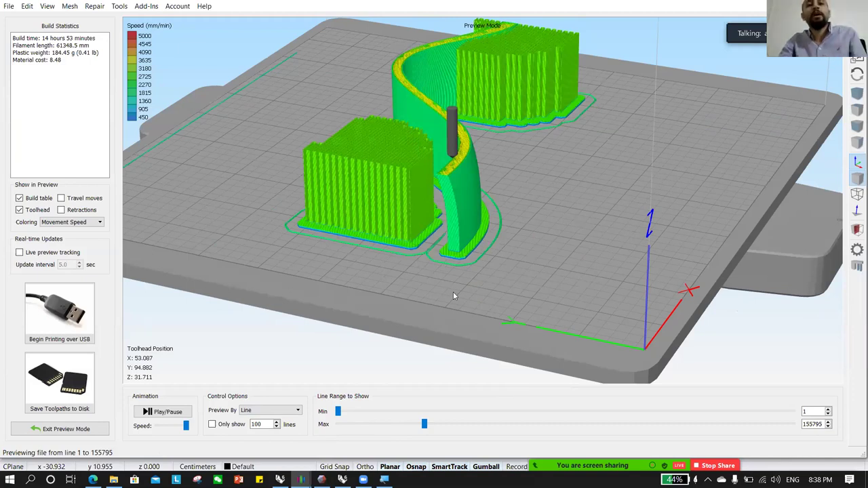
scroll(460, 289, up, 5)
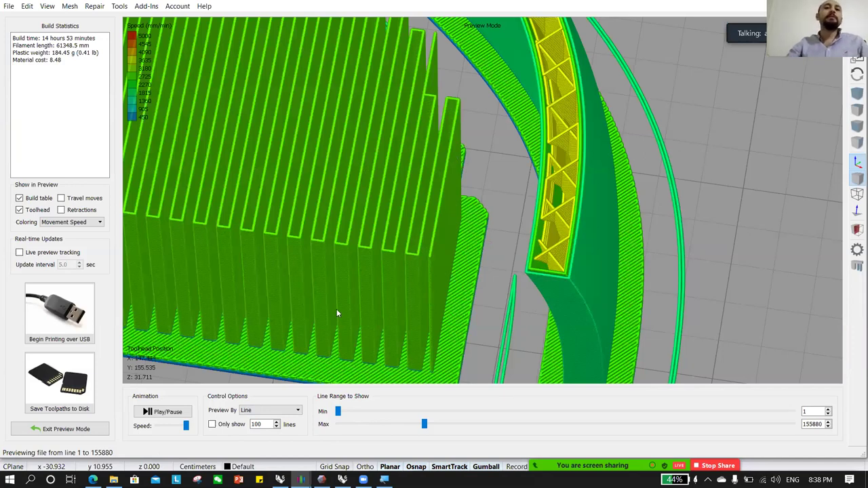
scroll(310, 286, down, 5)
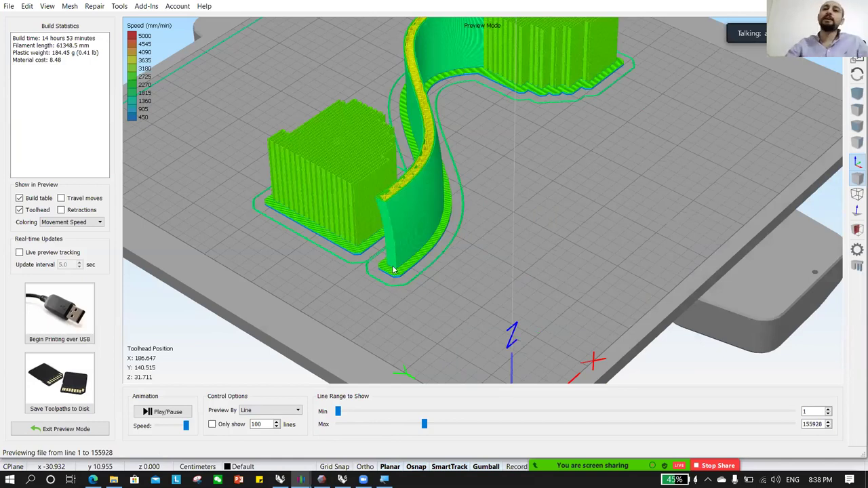
scroll(554, 71, up, 3)
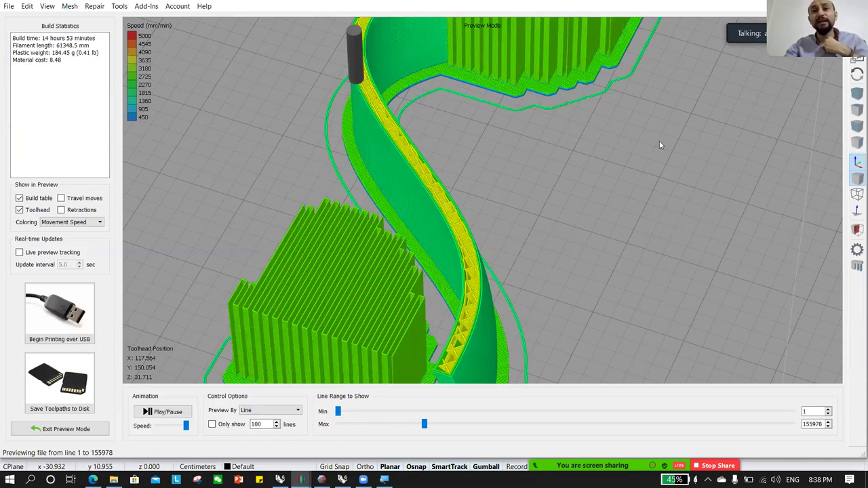
scroll(659, 140, down, 2)
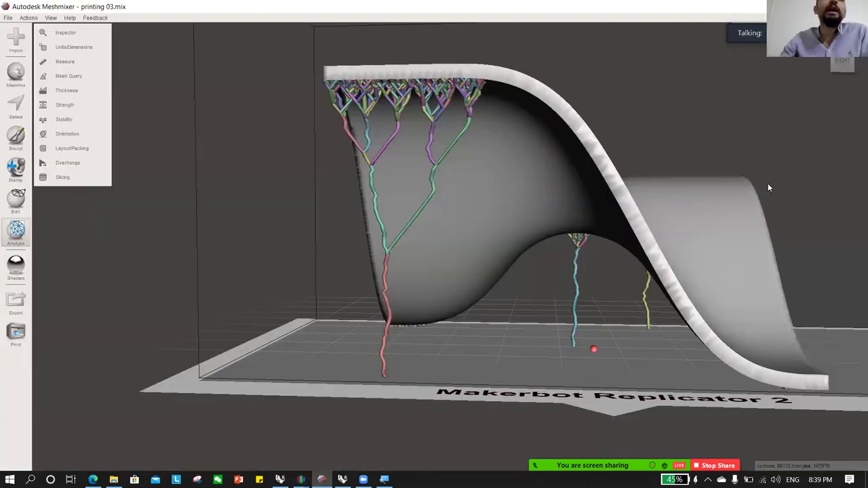
Launch a new Meshmixer window and import the 2101 vase mesh
mouse_move(768, 187)
right_down()
mouse_move(548, 224)
mouse_move(416, 424)
right_up()
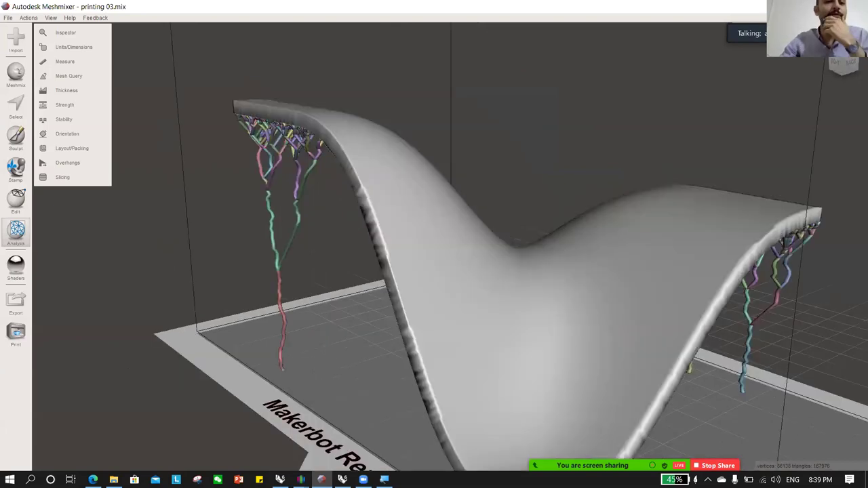
right_drag(575, 363, 475, 420)
right_click(322, 479)
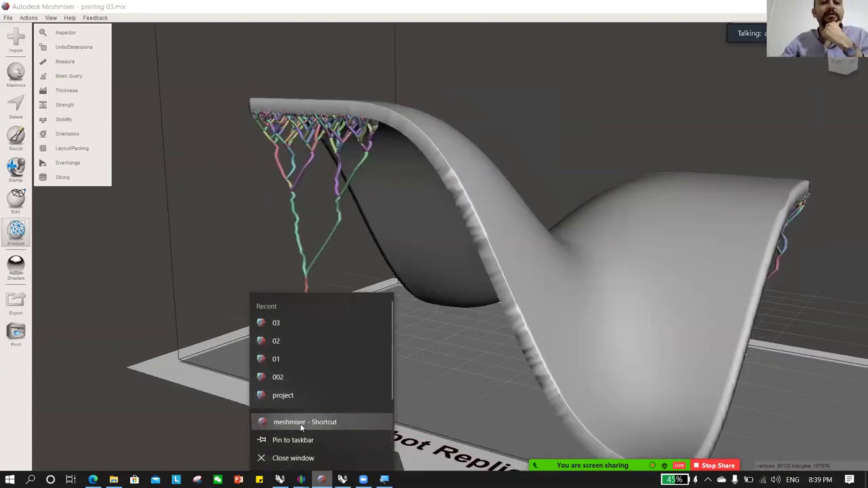
key(Escape)
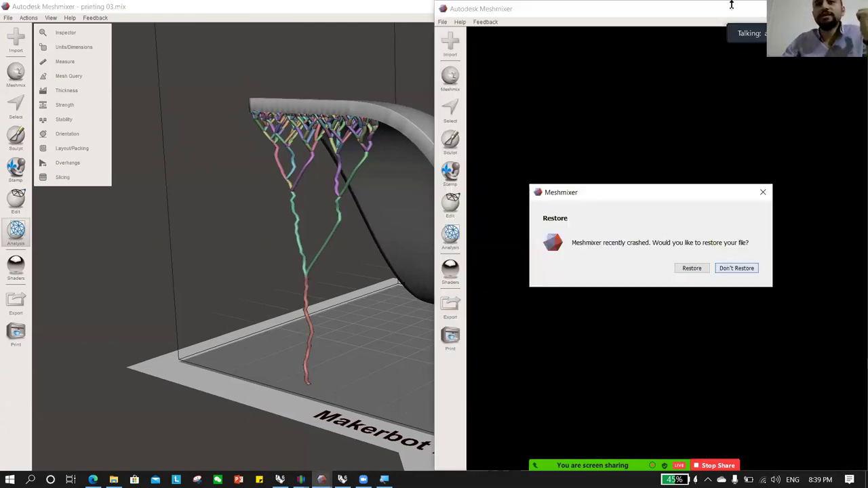
click(732, 267)
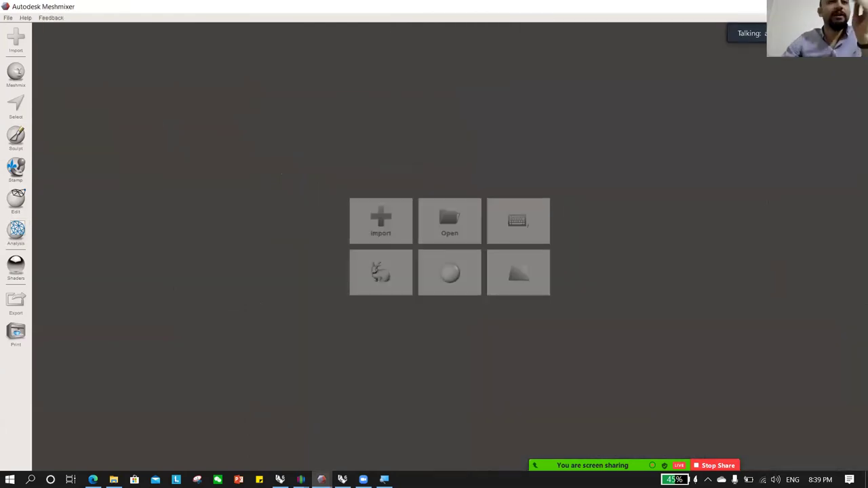
click(380, 218)
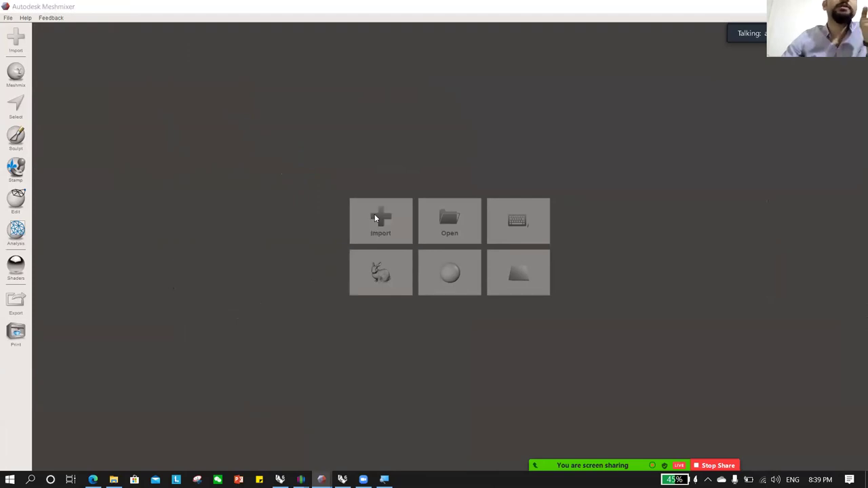
double_click(121, 155)
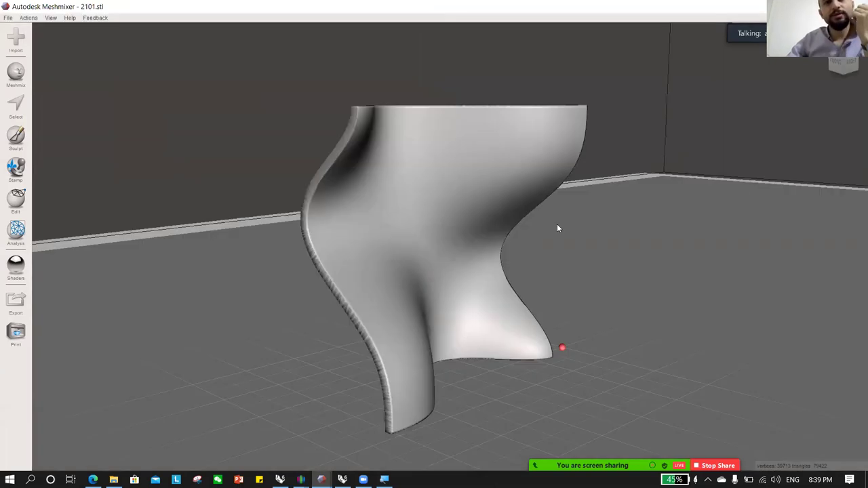
Set the vase's X dimension to 160.7 mm in Analysis > Units/Dimensions
mouse_move(473, 256)
right_down()
mouse_move(560, 276)
mouse_move(424, 219)
mouse_move(422, 232)
right_up()
scroll(421, 233, down, 3)
scroll(169, 196, down, 2)
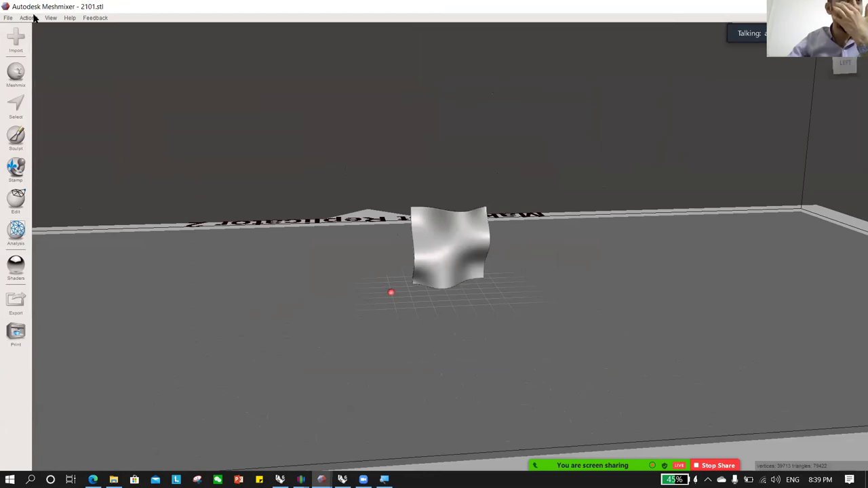
click(30, 17)
click(60, 102)
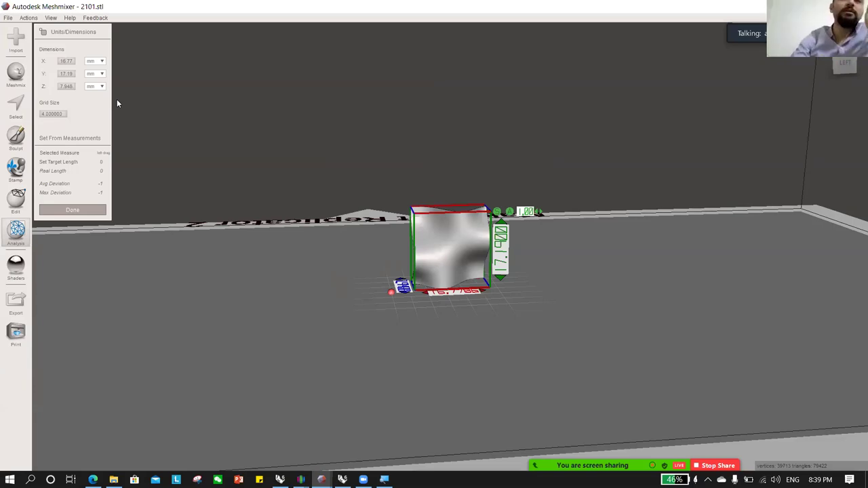
text(0)
key(Return)
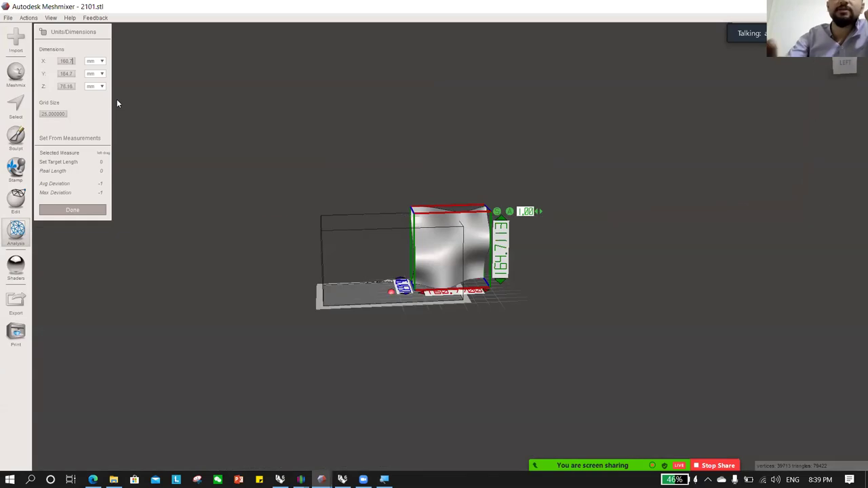
Close the dimensions panel and move the vase along Y onto the build plate
click(86, 209)
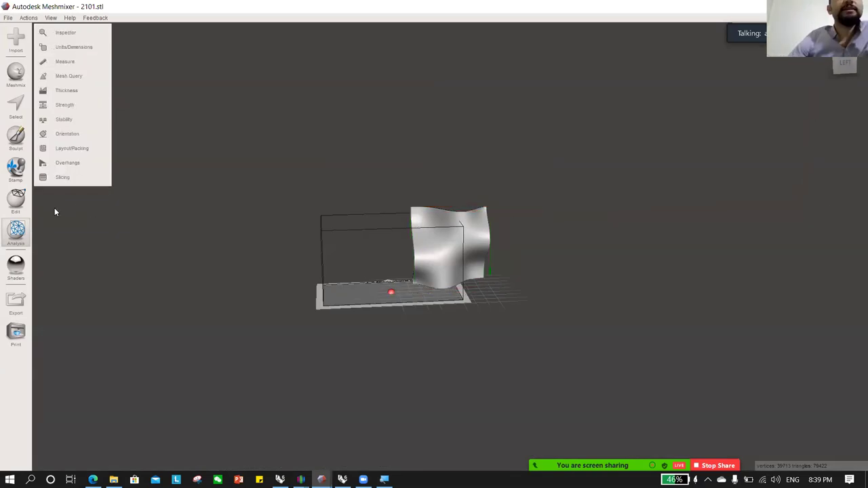
click(15, 198)
mouse_move(426, 189)
right_down()
mouse_move(428, 275)
mouse_move(427, 259)
right_up()
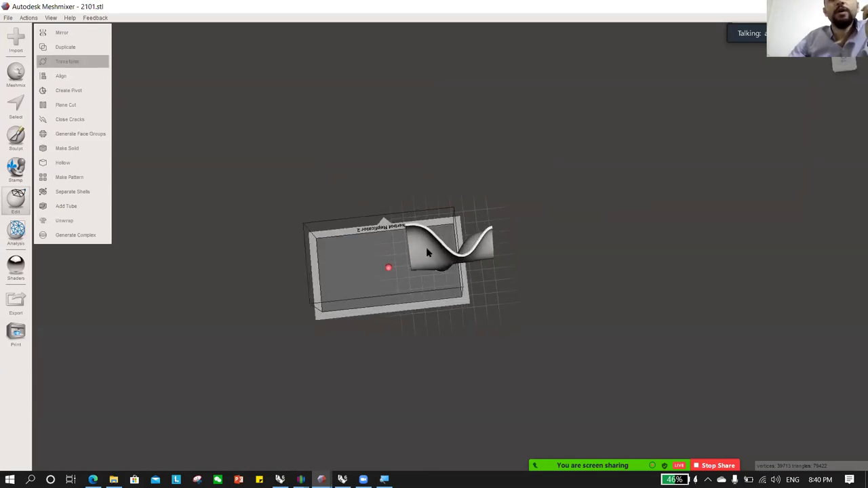
mouse_move(353, 257)
right_down()
mouse_move(291, 328)
mouse_move(509, 190)
mouse_move(550, 245)
mouse_move(554, 310)
mouse_move(390, 207)
mouse_move(398, 220)
mouse_move(529, 238)
mouse_move(616, 122)
mouse_move(743, 73)
right_up()
drag(394, 203, 396, 223)
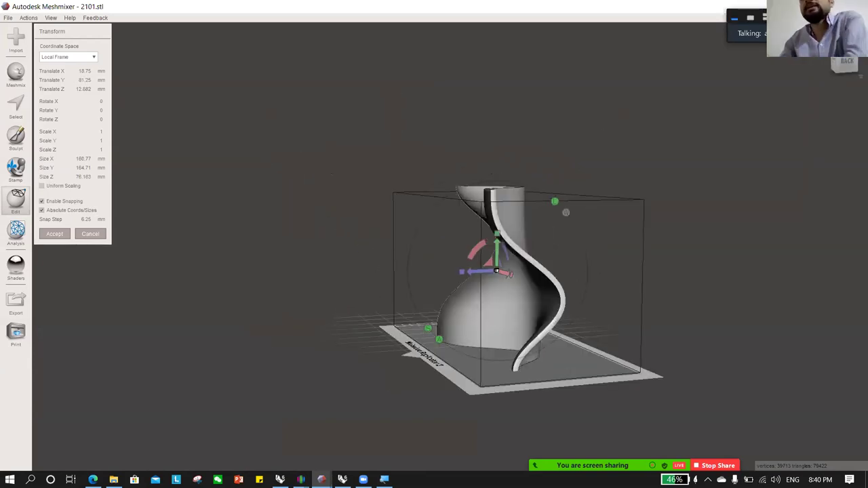
Check the printer bed and accept the vase's transform at 160.77 × 164.71 × 76.18 mm
click(749, 29)
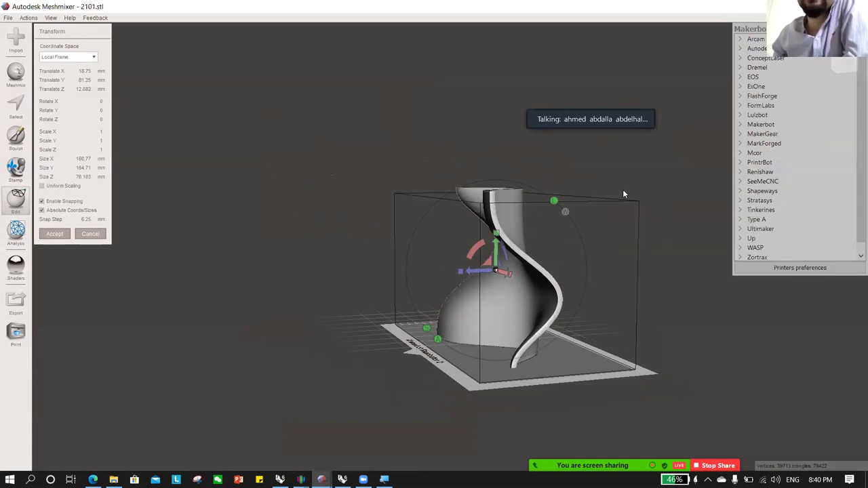
right_drag(622, 189, 586, 290)
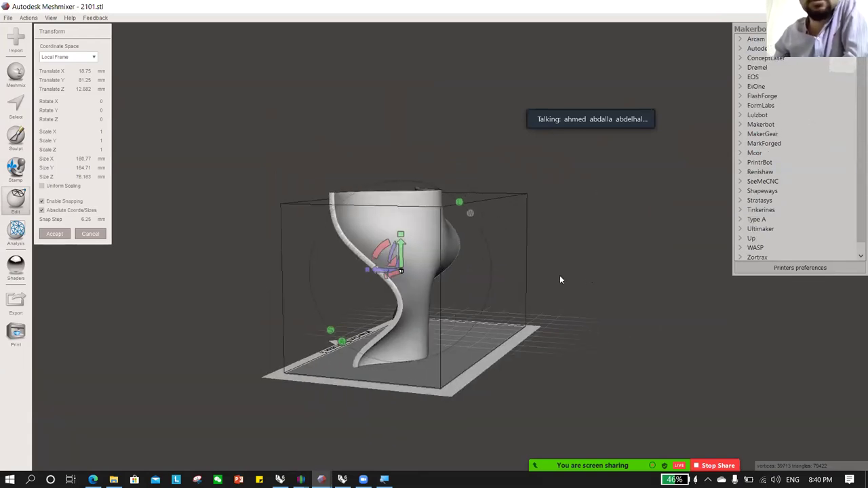
right_drag(743, 152, 645, 204)
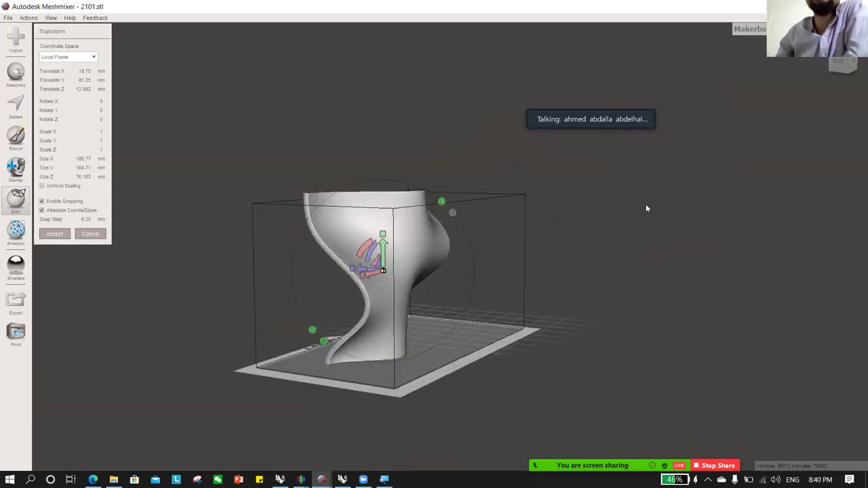
click(54, 234)
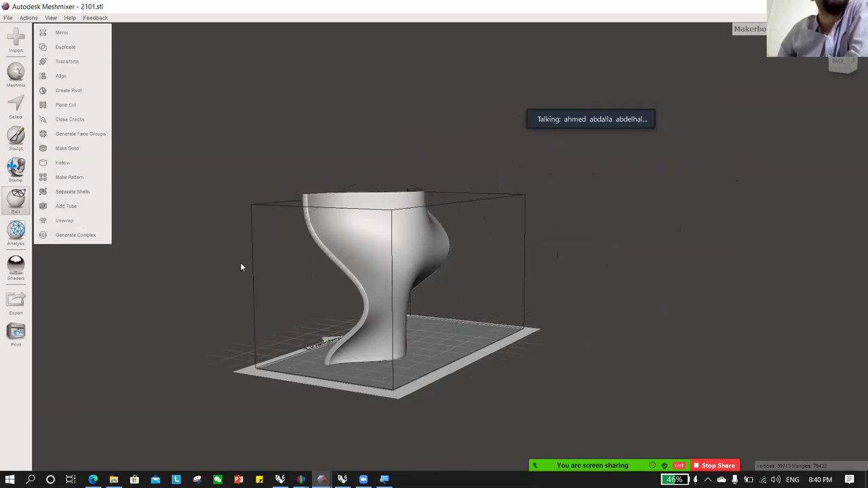
Transform the vase again: scale Y to 156.25 mm, move it to Y 75, and accept
click(61, 63)
right_drag(435, 311, 461, 214)
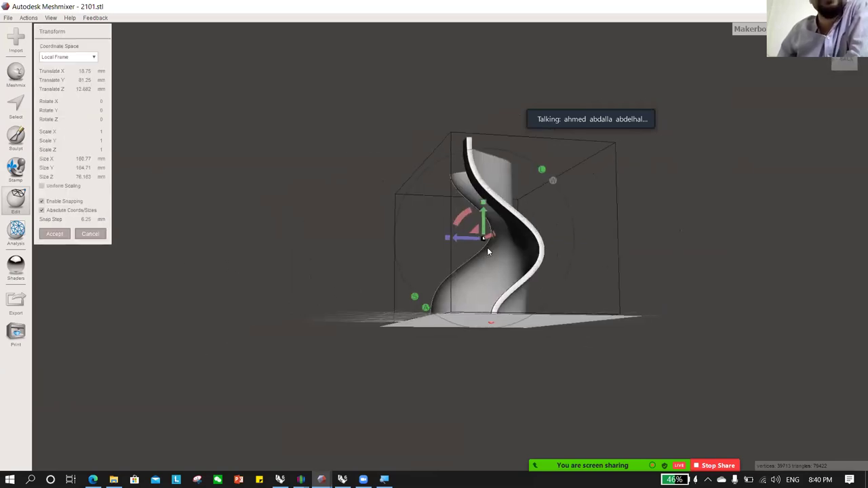
drag(461, 214, 462, 219)
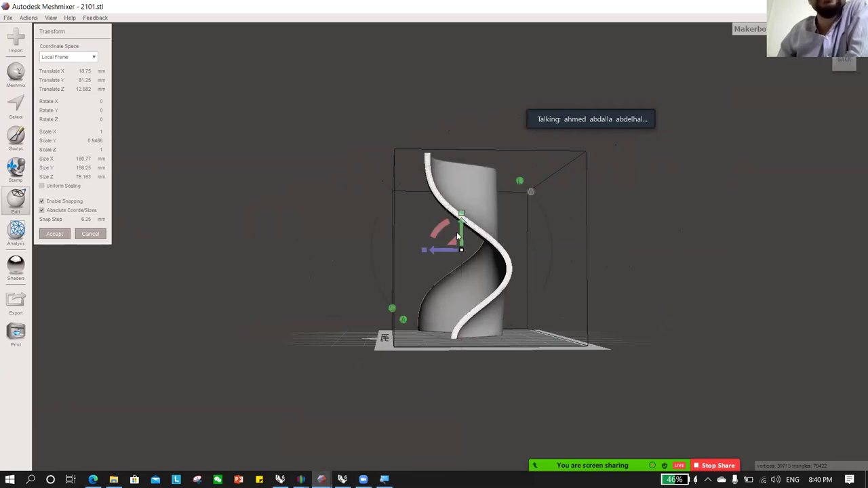
right_drag(467, 232, 458, 235)
drag(458, 236, 459, 241)
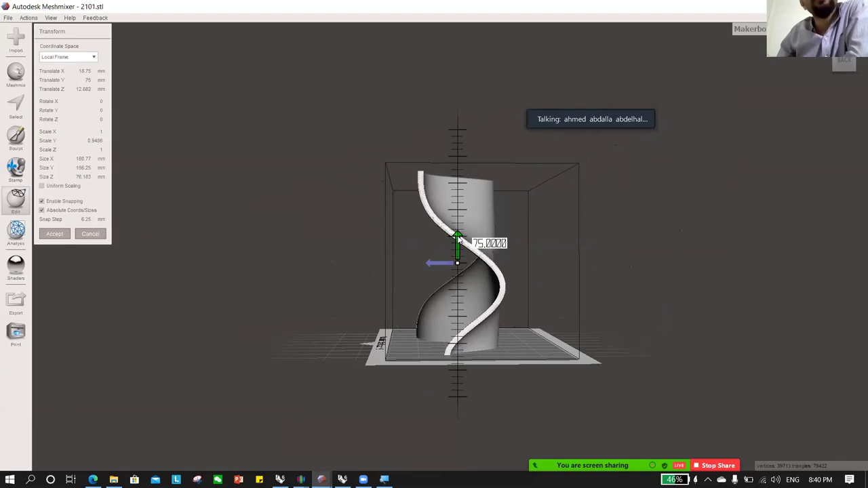
mouse_move(416, 258)
right_down()
mouse_move(352, 304)
mouse_move(525, 300)
mouse_move(481, 309)
mouse_move(456, 330)
mouse_move(492, 299)
right_up()
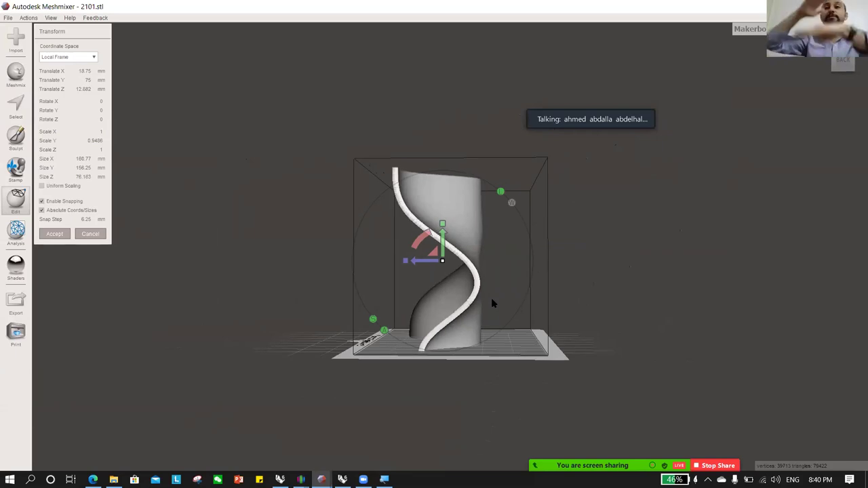
mouse_move(559, 265)
right_down()
mouse_move(444, 294)
mouse_move(203, 272)
right_up()
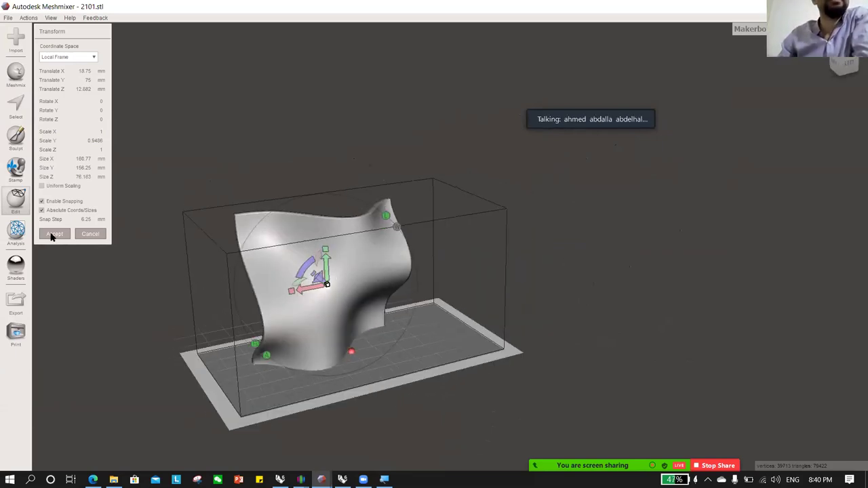
click(54, 233)
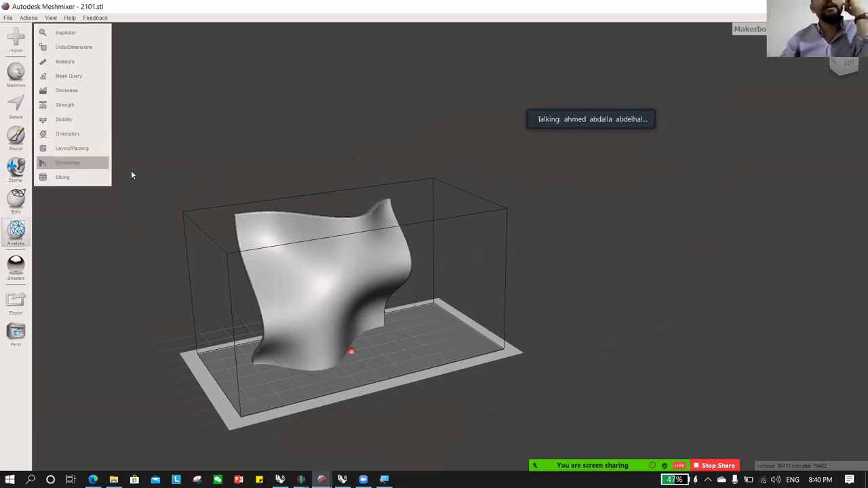
Show the vase's overhangs with a 70° angle threshold
click(75, 162)
mouse_move(269, 296)
right_down()
mouse_move(517, 251)
mouse_move(574, 256)
mouse_move(635, 246)
mouse_move(511, 262)
mouse_move(341, 251)
mouse_move(93, 141)
right_up()
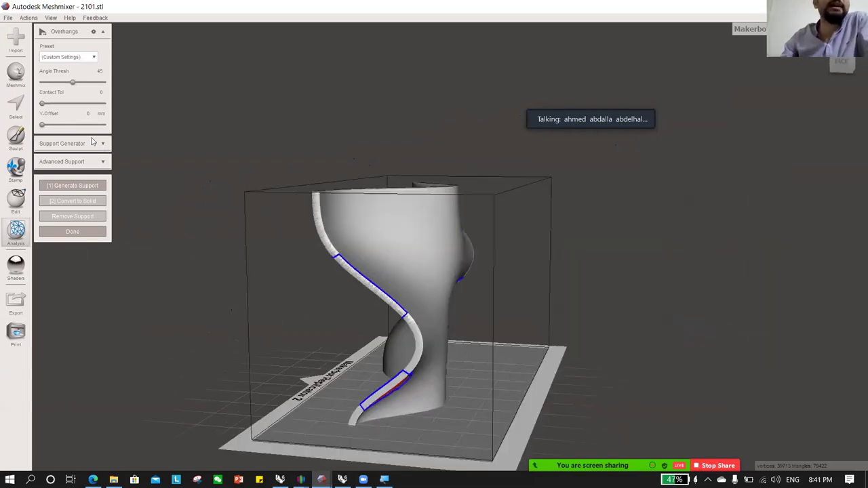
drag(73, 83, 98, 83)
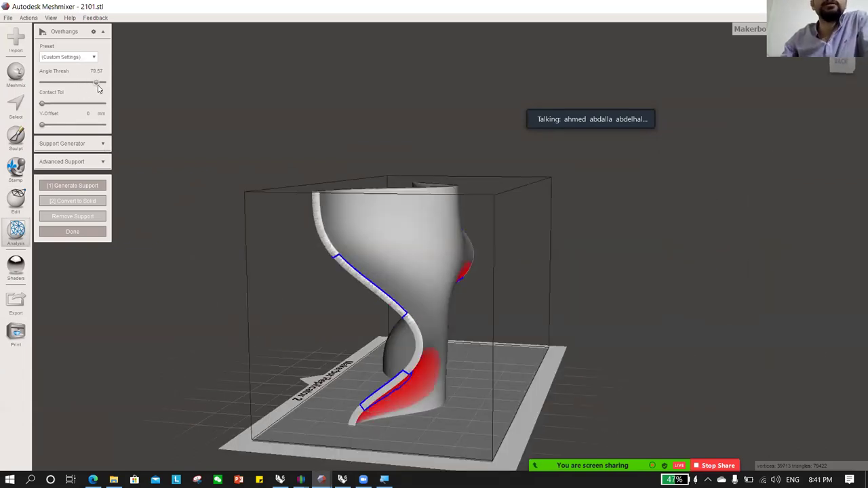
key(Escape)
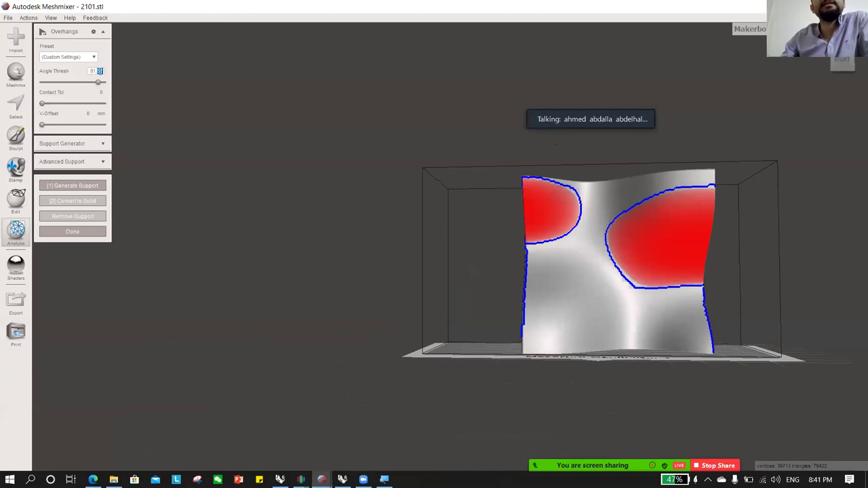
text(70)
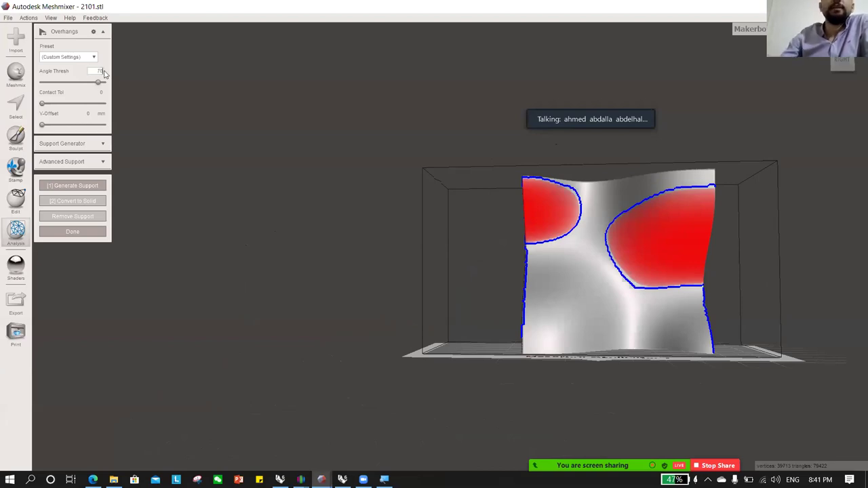
key(Return)
Generate tree supports for the overhangs from the Support Generator
mouse_move(707, 255)
right_down()
mouse_move(569, 265)
mouse_move(567, 252)
right_up()
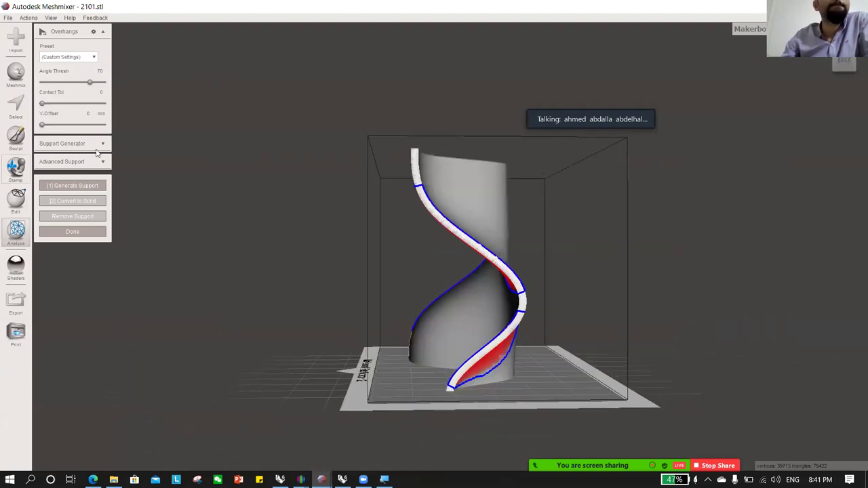
click(103, 144)
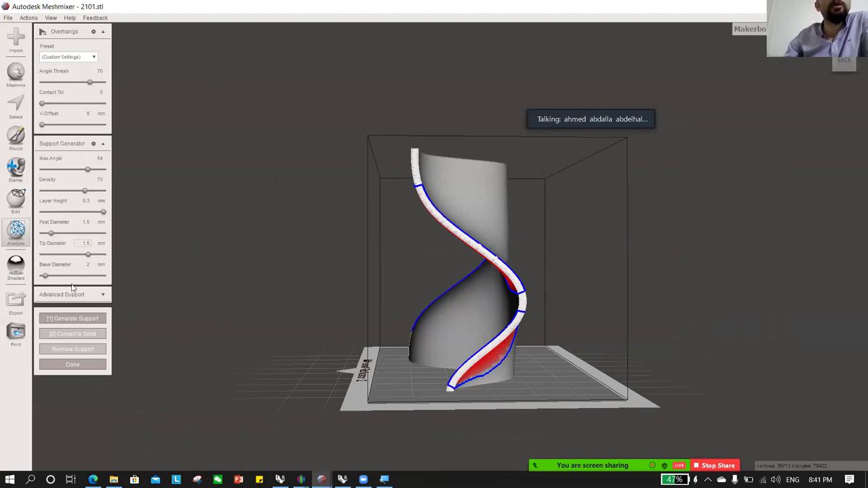
click(67, 319)
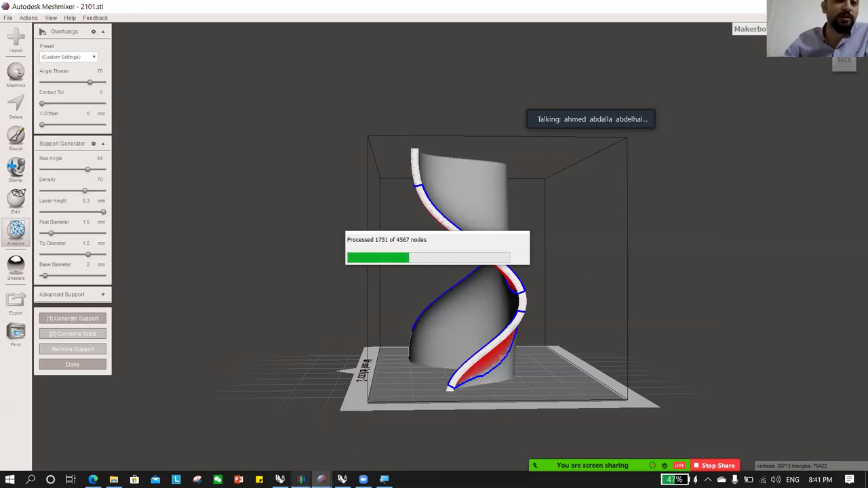
Turn off Generate Support Material in Simplify3D's Process1 support settings
click(300, 480)
click(240, 434)
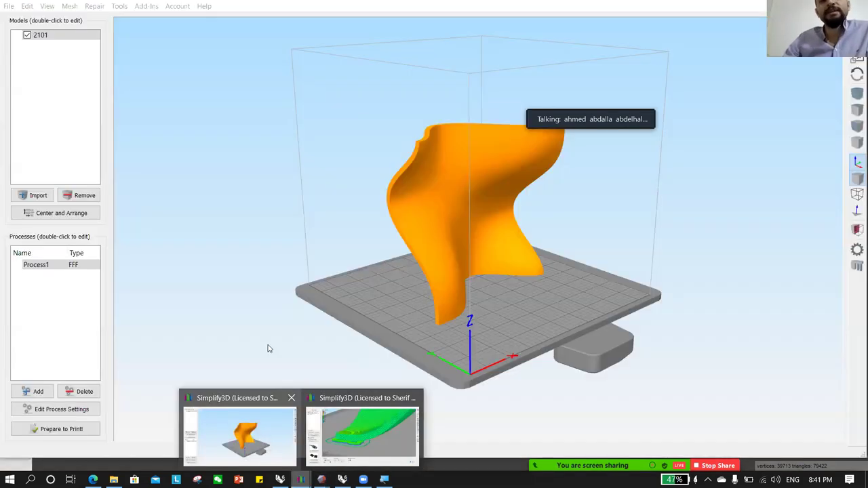
click(80, 412)
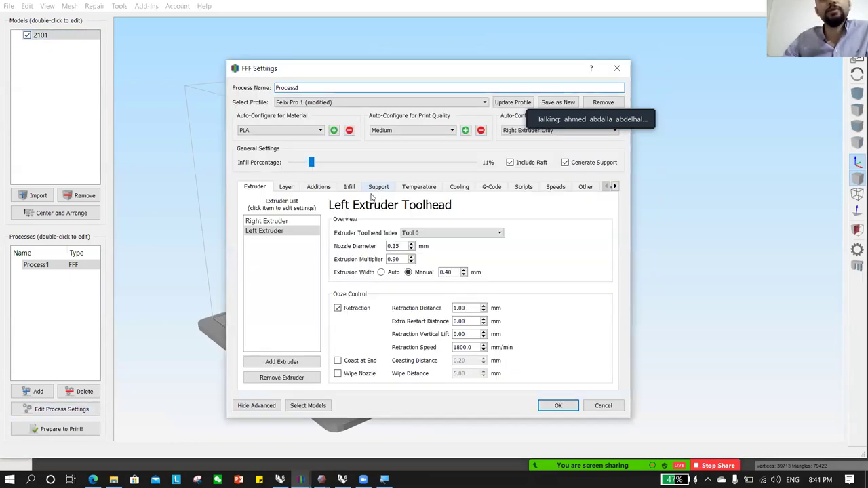
click(376, 187)
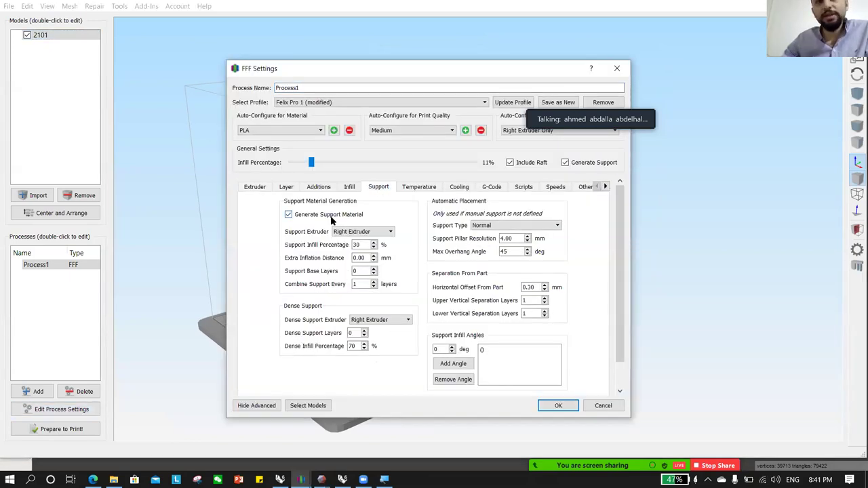
click(332, 217)
Inspect the sliced preview's branching supports, then return to Meshmixer
click(300, 479)
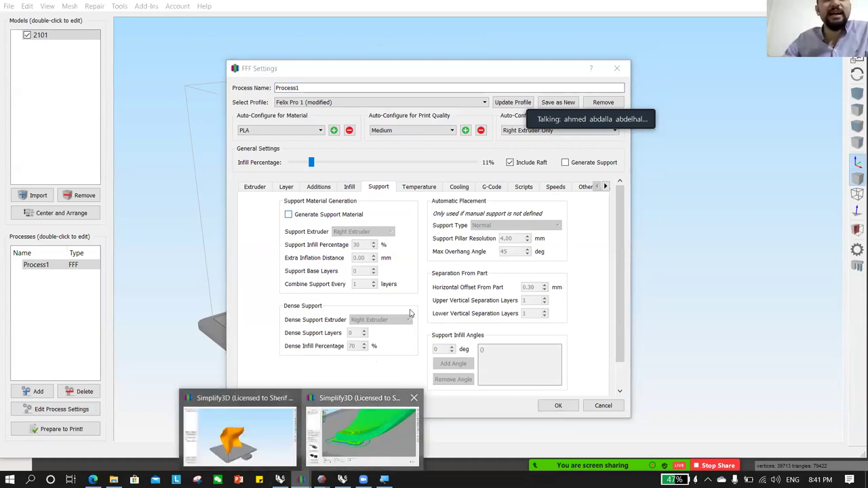
click(362, 430)
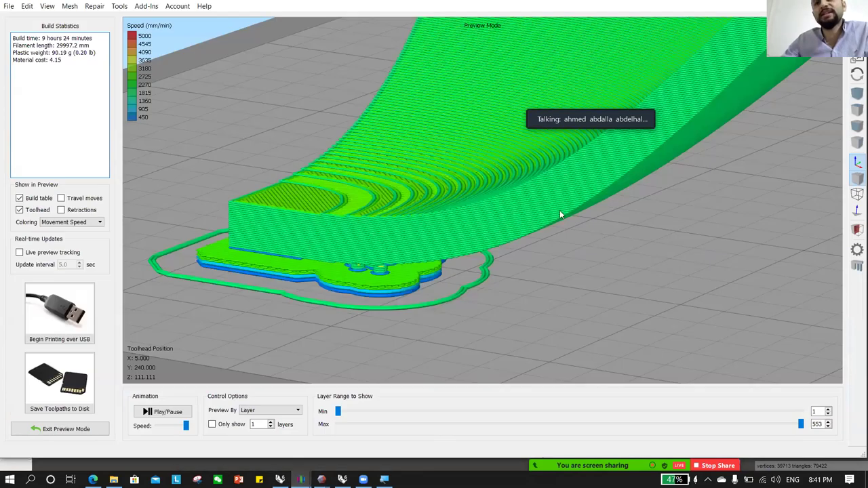
mouse_move(620, 170)
mouse_down()
mouse_move(583, 196)
mouse_move(364, 432)
mouse_up()
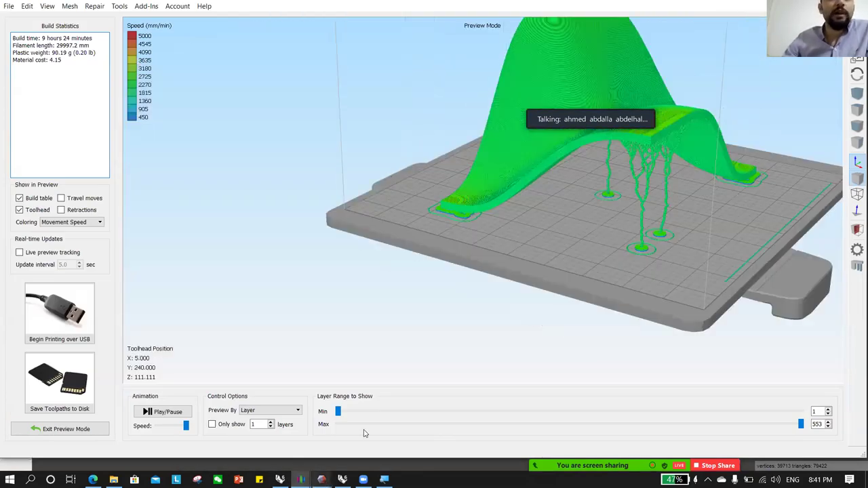
click(363, 430)
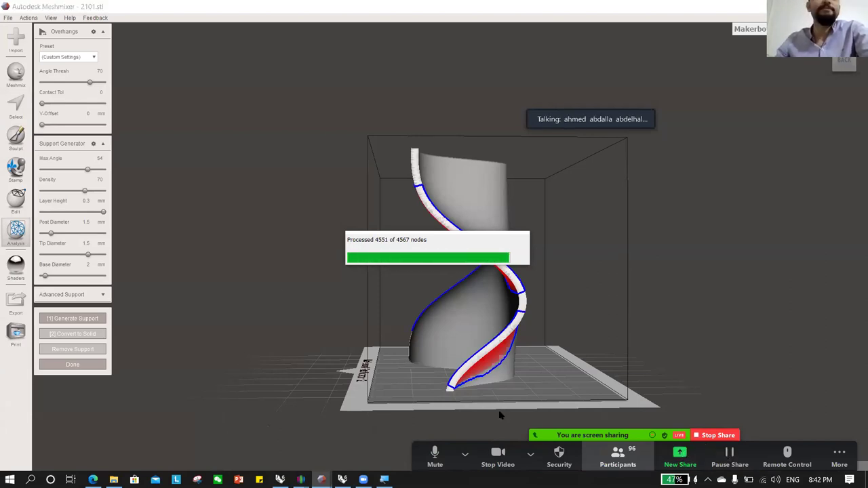
Check the meeting participants list, close it, and view more meeting options
key(alt+u)
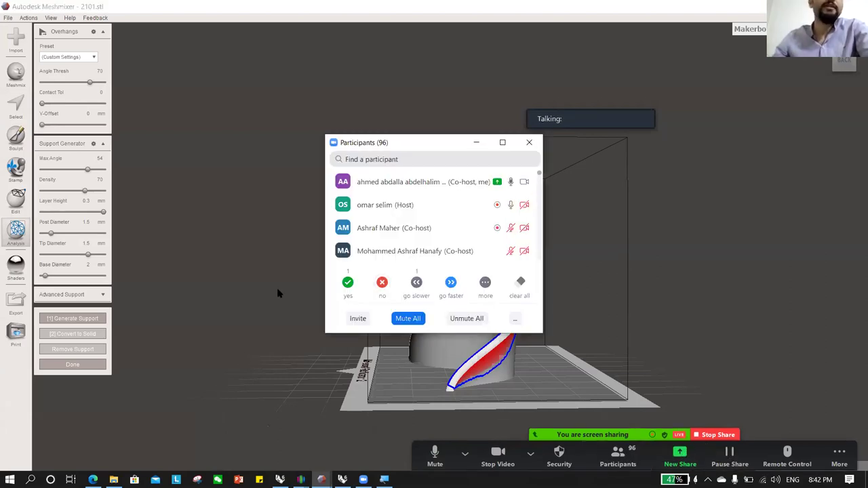
click(430, 134)
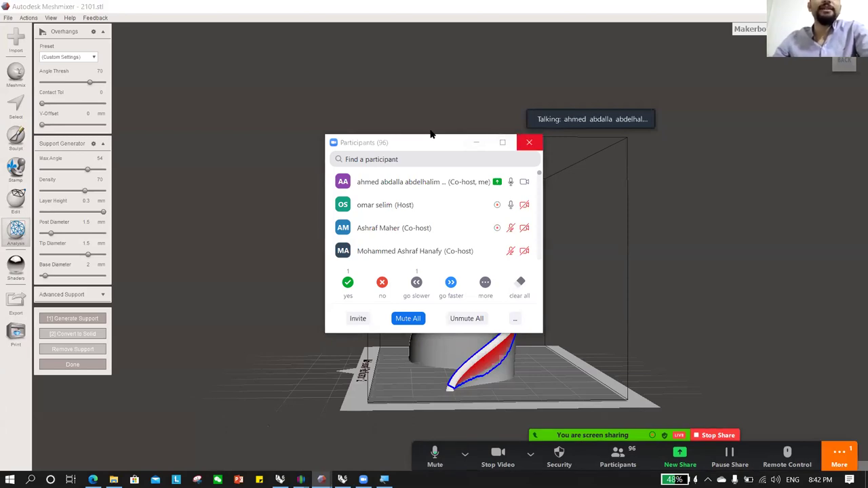
click(529, 142)
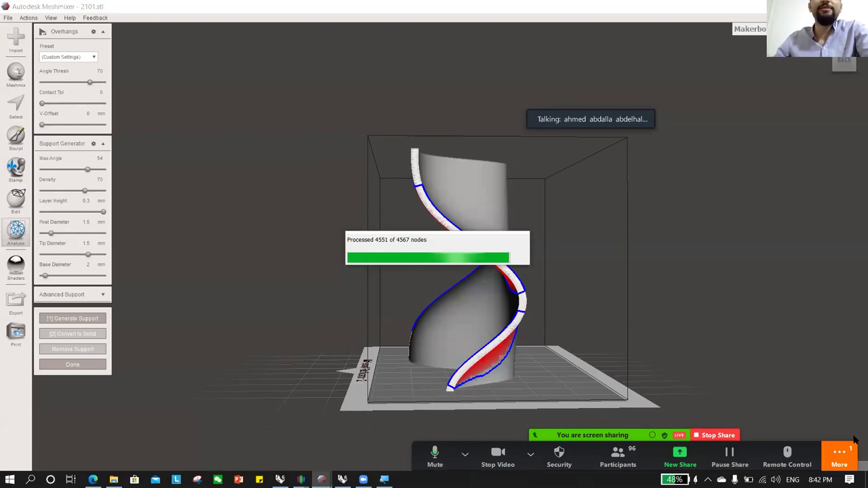
click(853, 440)
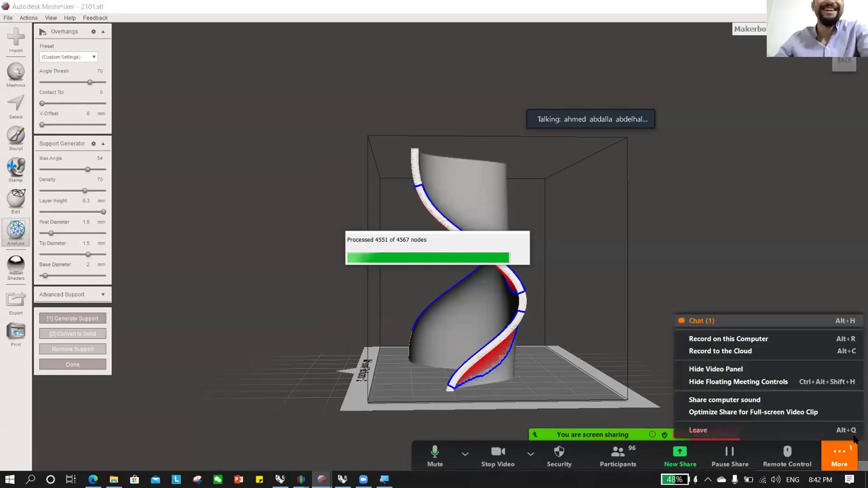
Glance at the meeting group chat, then switch to Chrome and open a new blank tab
key(alt+h)
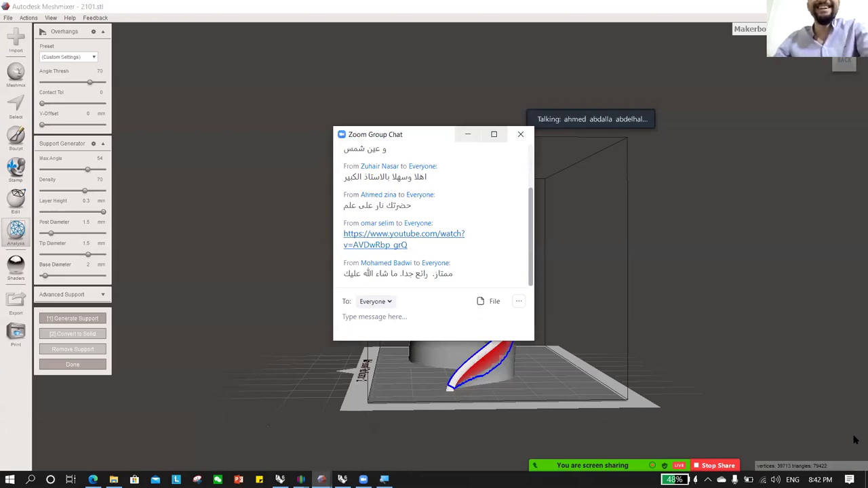
click(582, 334)
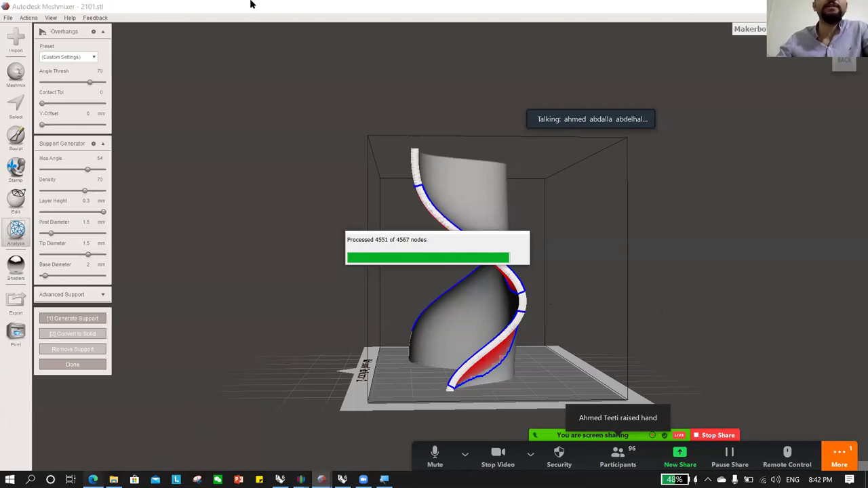
key(alt+Tab)
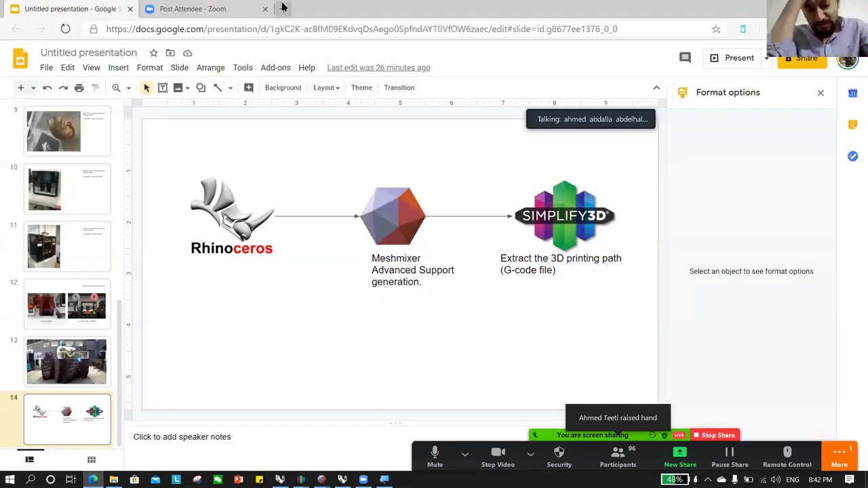
click(284, 9)
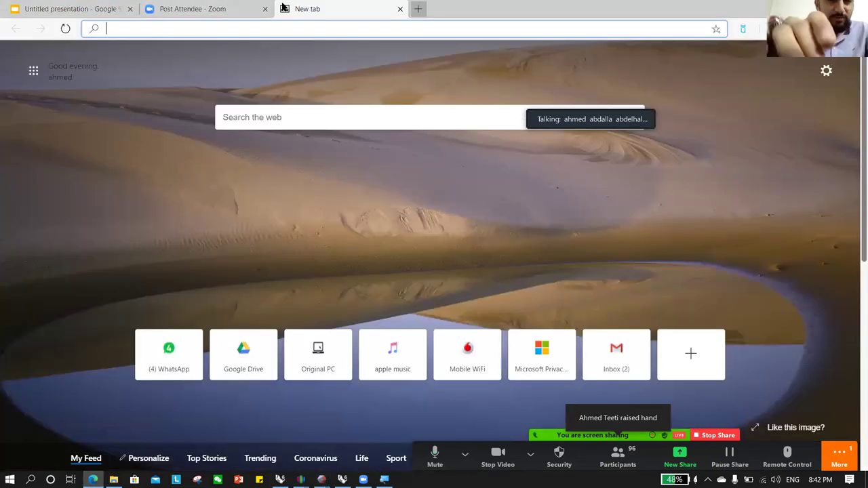
Find instructables.com through Bing and search the site for '3ds printer'
text(instru)
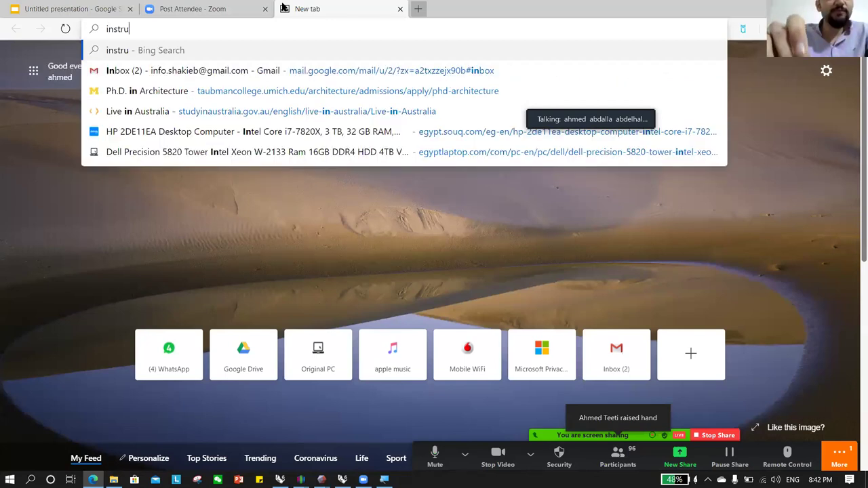
text(ctabels)
key(Return)
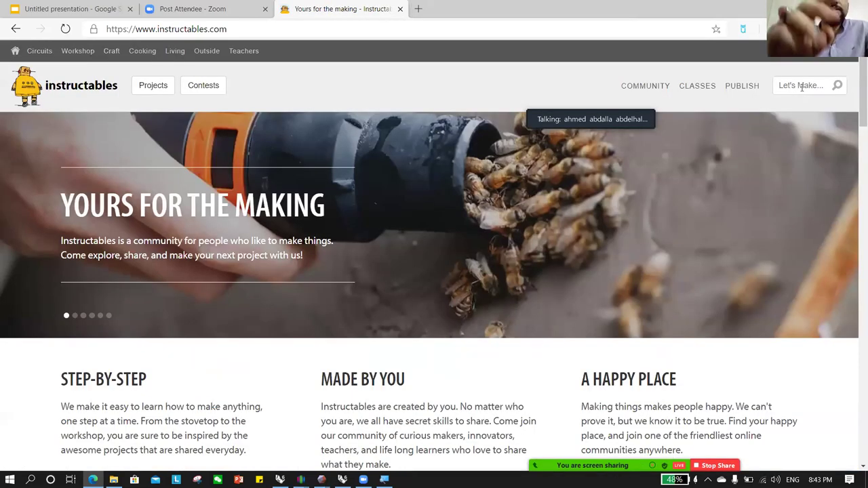
click(802, 86)
text(3ds printer)
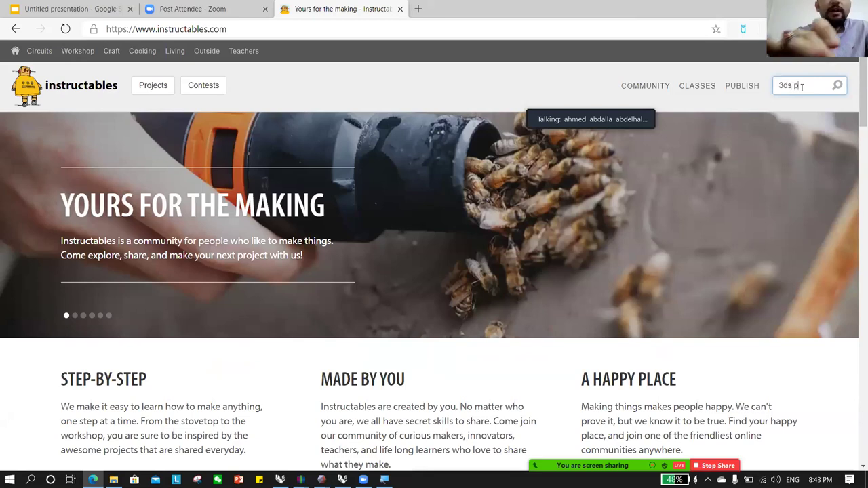
key(Return)
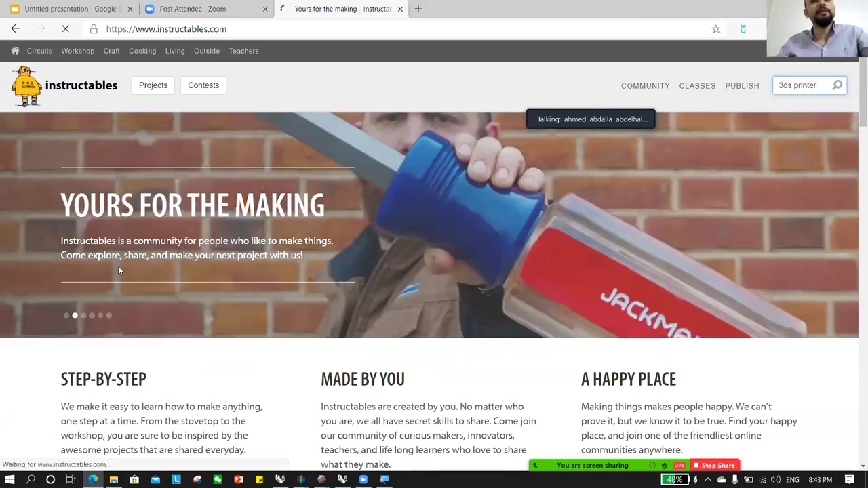
Scroll through the results, including Edge 3D Printer 1.0, DeltaTrix and Poly 3D Printer
scroll(555, 245, down, 3)
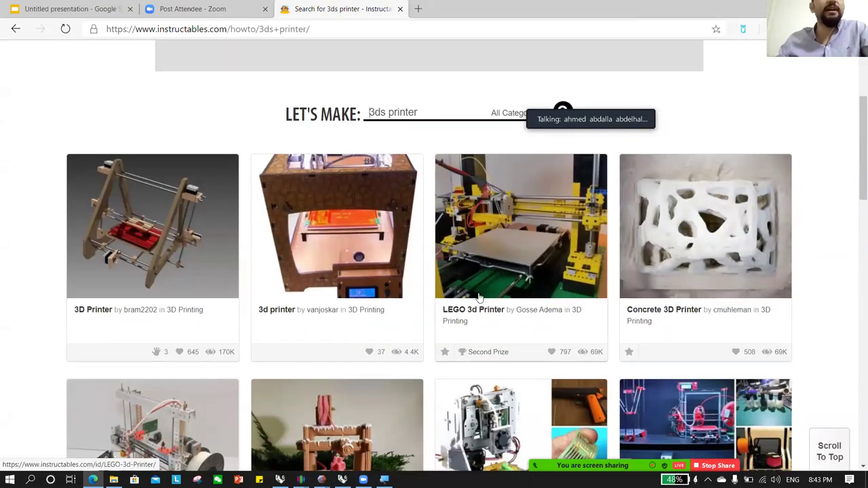
scroll(479, 297, down, 2)
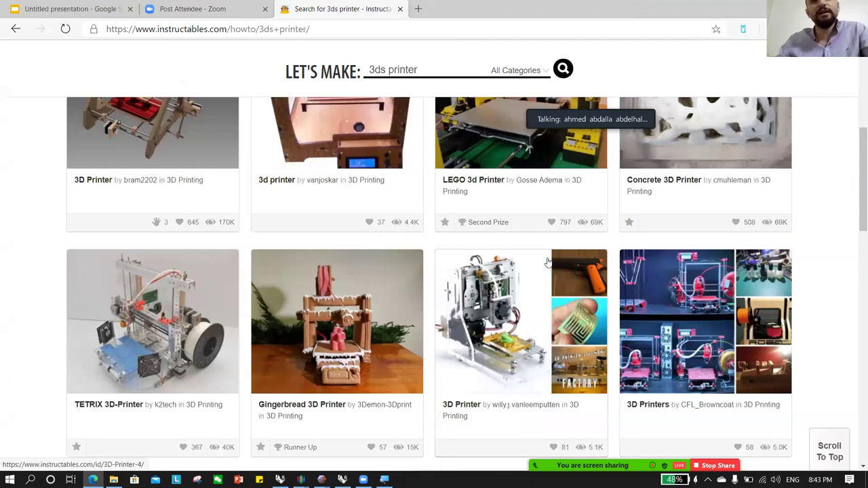
scroll(230, 303, down, 1)
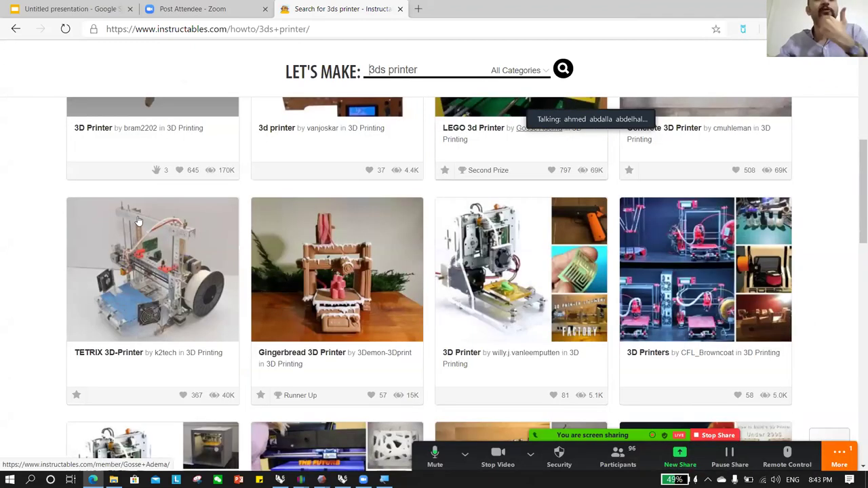
scroll(125, 267, down, 2)
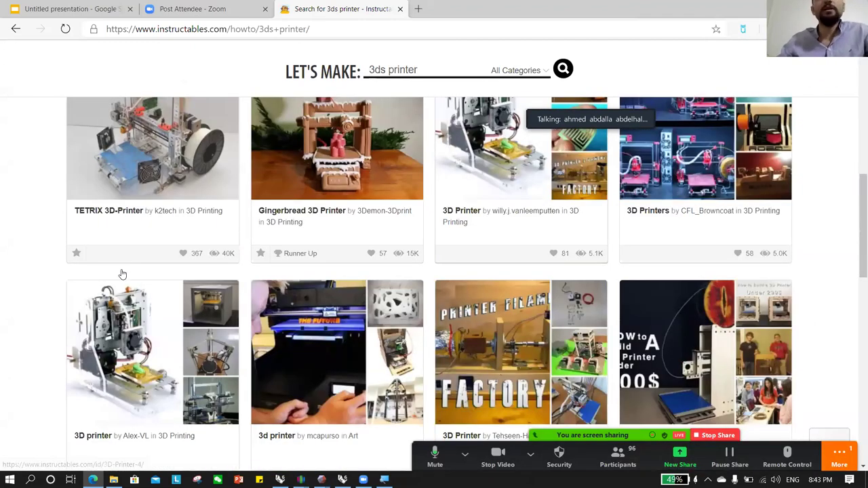
scroll(122, 274, down, 2)
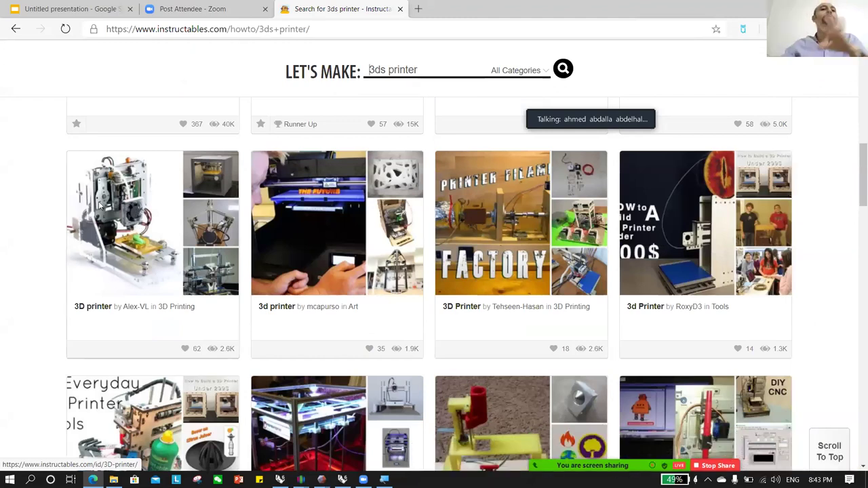
key(Page_Down)
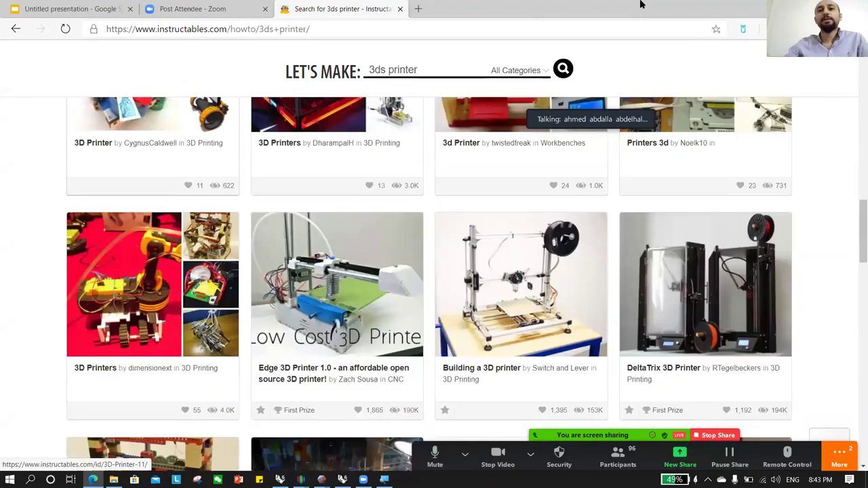
scroll(673, 285, down, 3)
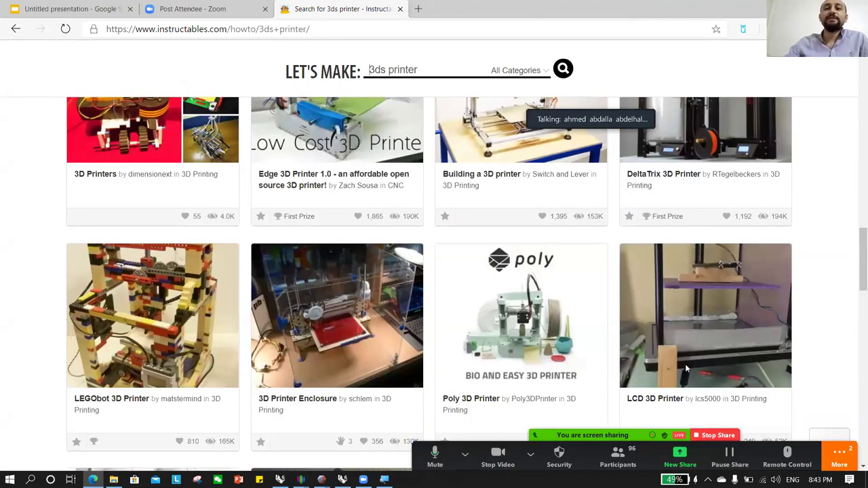
Check Meshmixer's support progress (4551 of 4567 nodes) and move the meeting group chat beside it
key(super+Down)
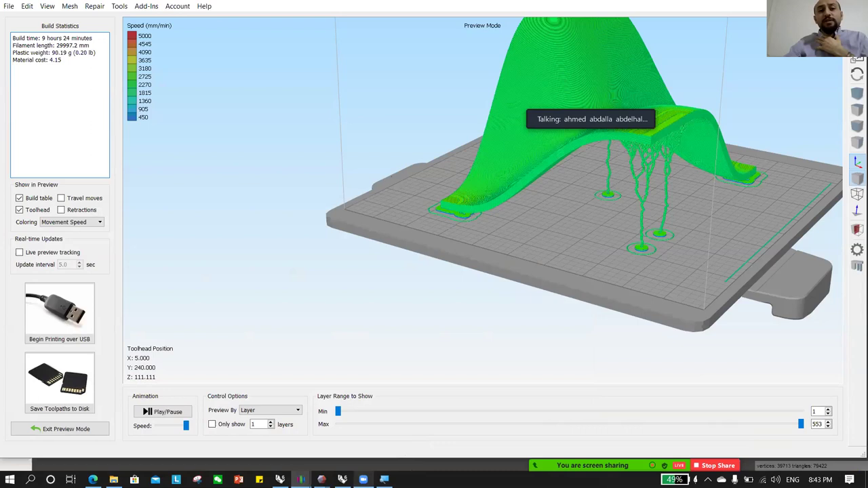
mouse_move(321, 480)
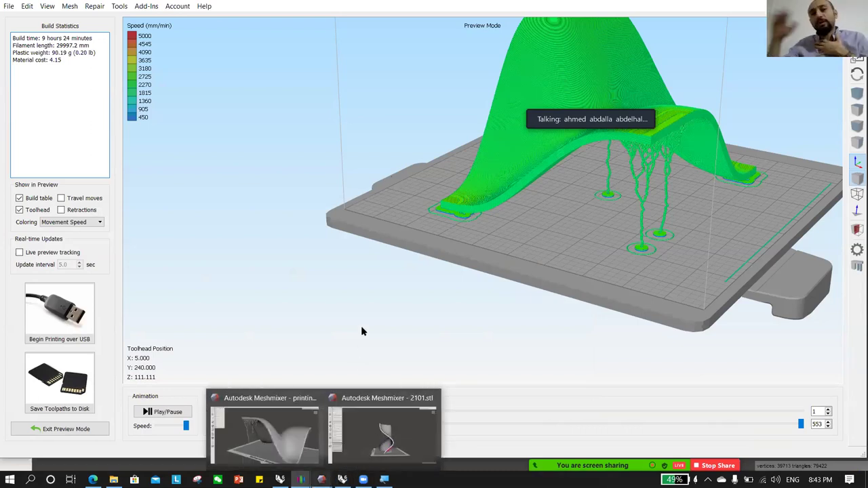
key(alt+Tab)
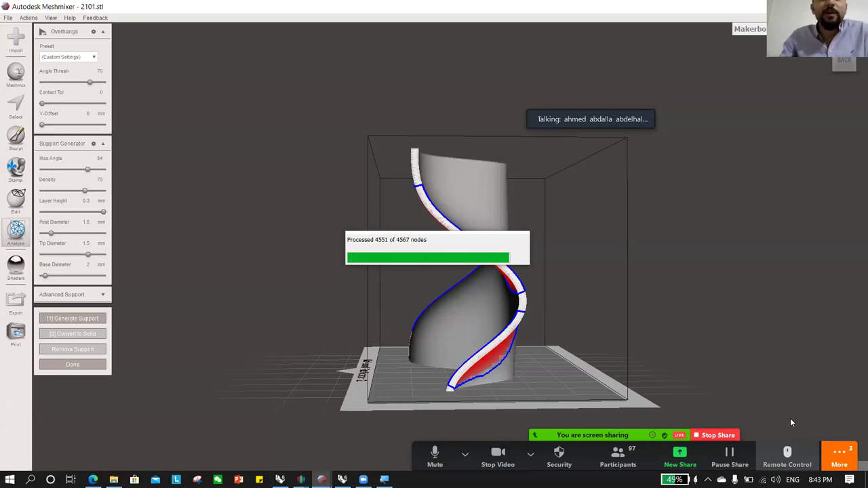
key(alt+h)
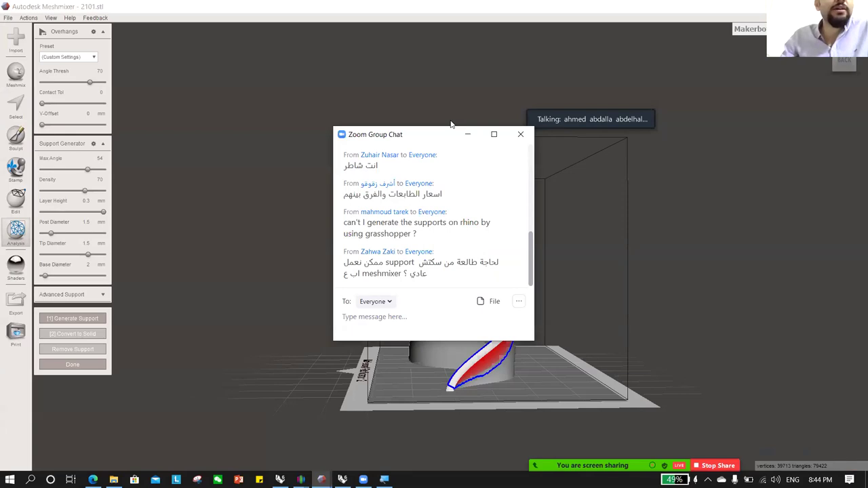
drag(450, 124, 268, 115)
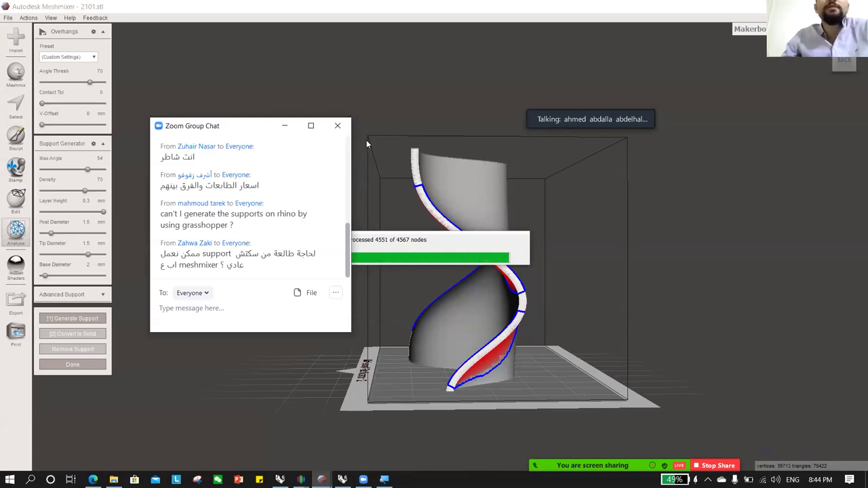
drag(319, 125, 299, 89)
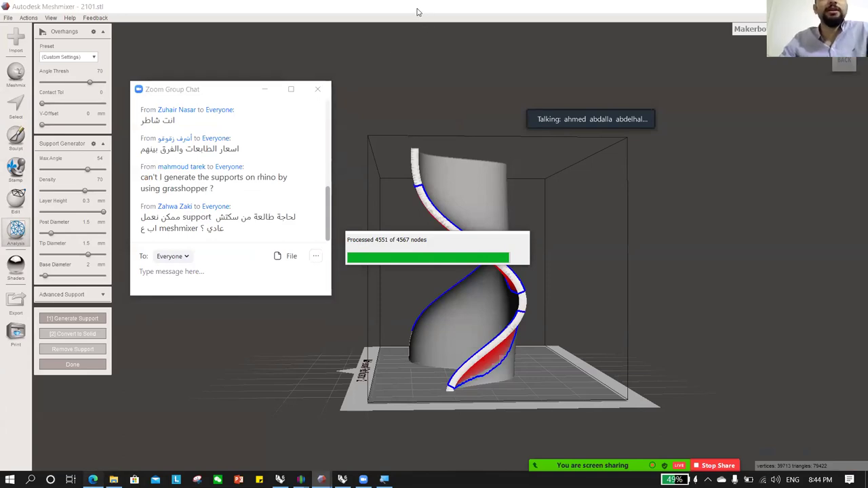
Search the web for food4rhino in a new tab and open the Food4Rhino website
key(alt+Tab)
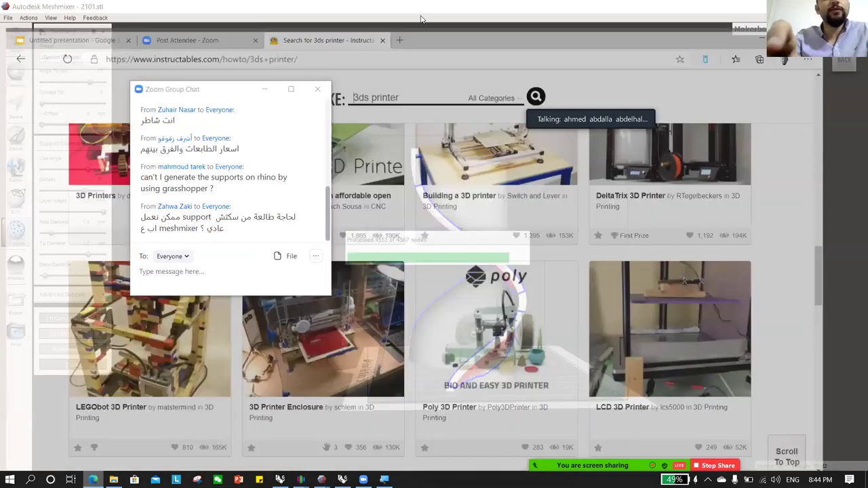
click(417, 10)
text(fo)
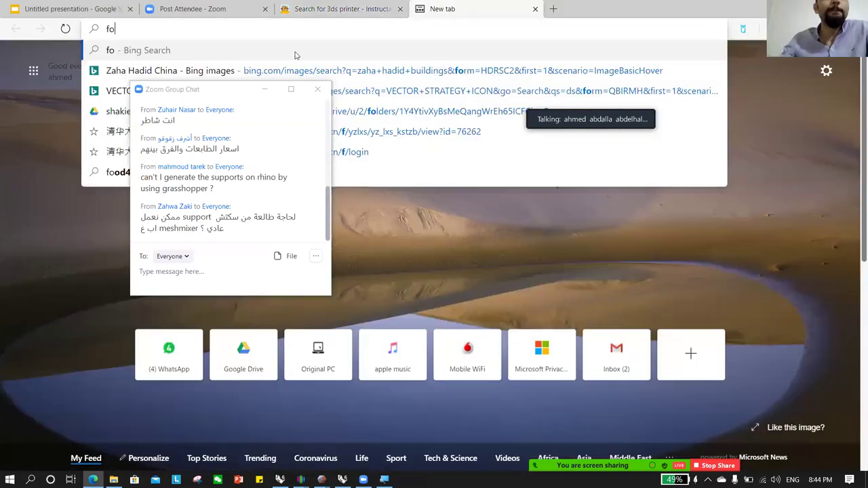
click(117, 172)
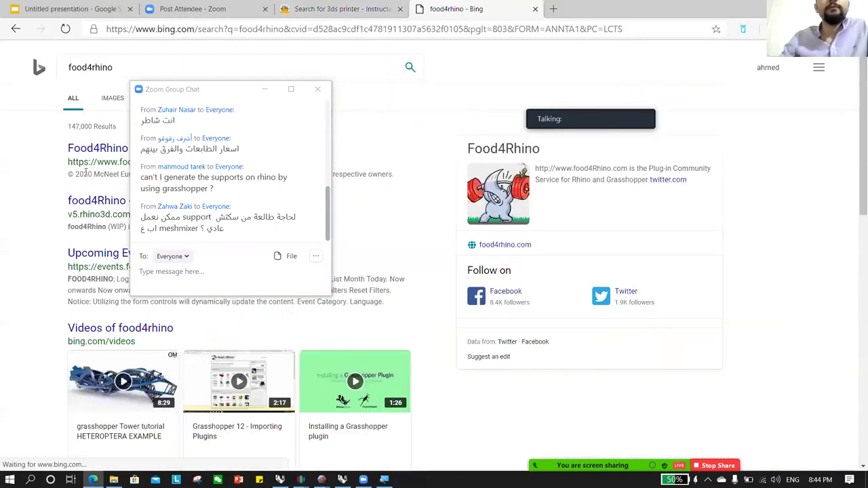
click(98, 149)
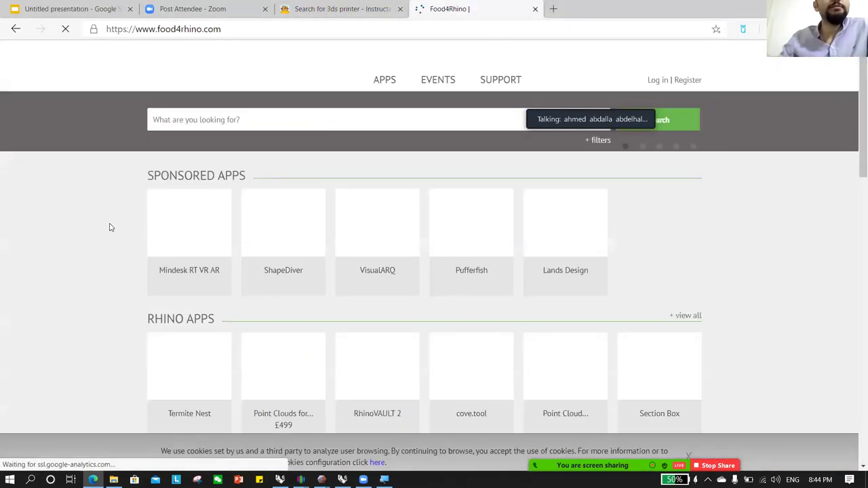
Browse all Grasshopper apps and filter them to the Manufacturing & Fabrication category
scroll(664, 143, down, 1)
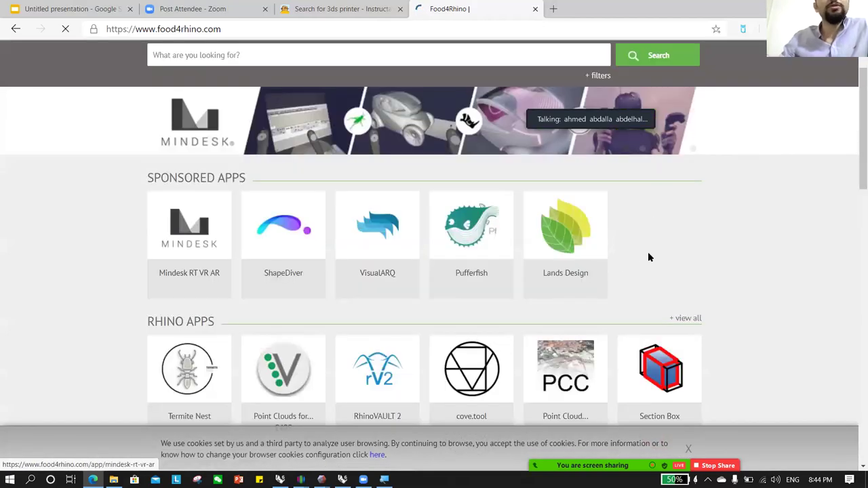
scroll(682, 265, down, 3)
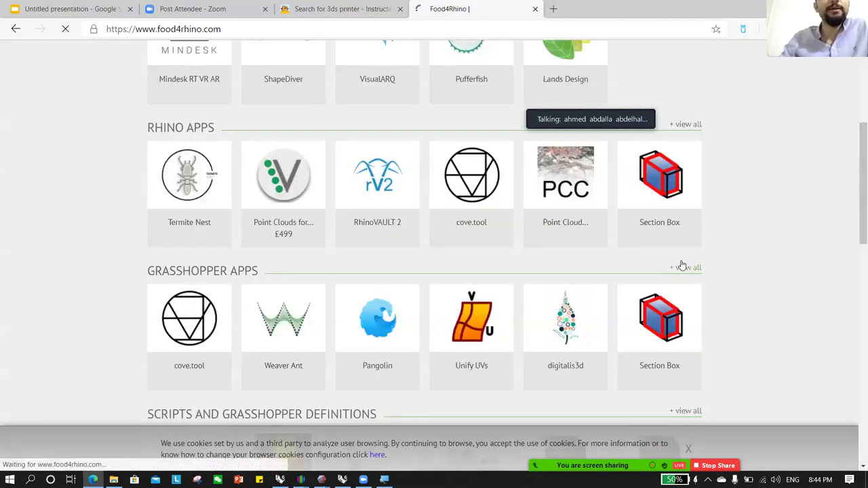
click(682, 267)
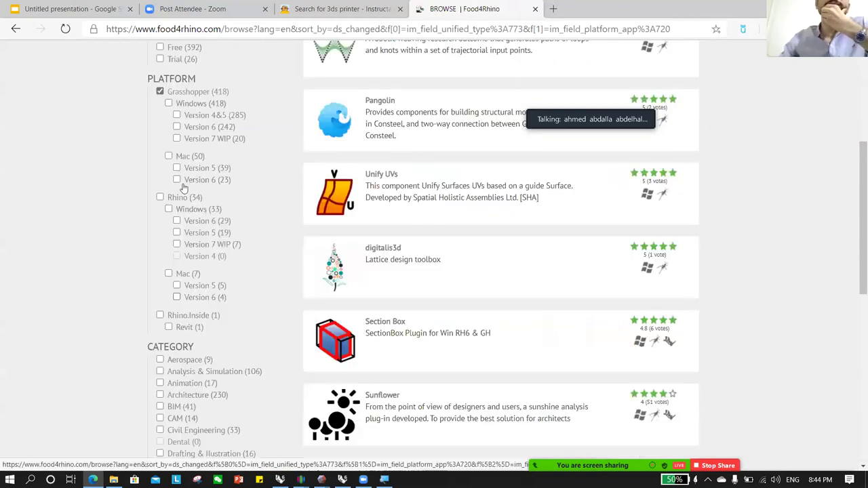
scroll(183, 188, down, 3)
scroll(203, 204, down, 1)
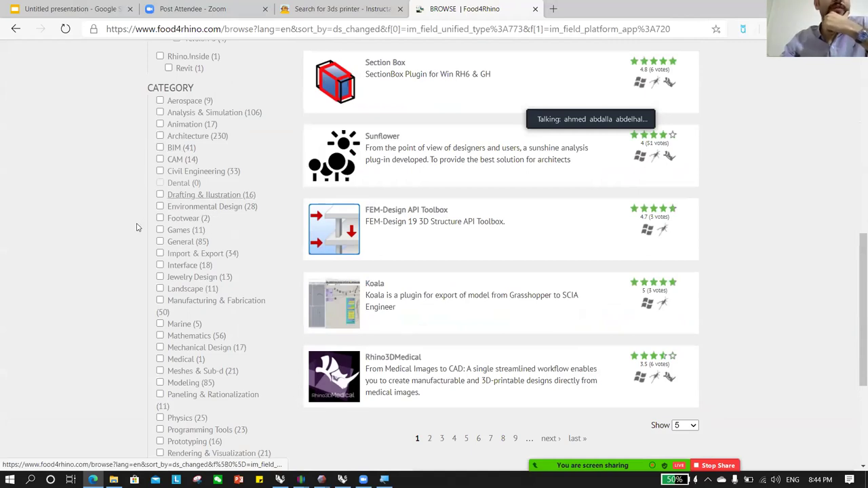
scroll(137, 227, down, 2)
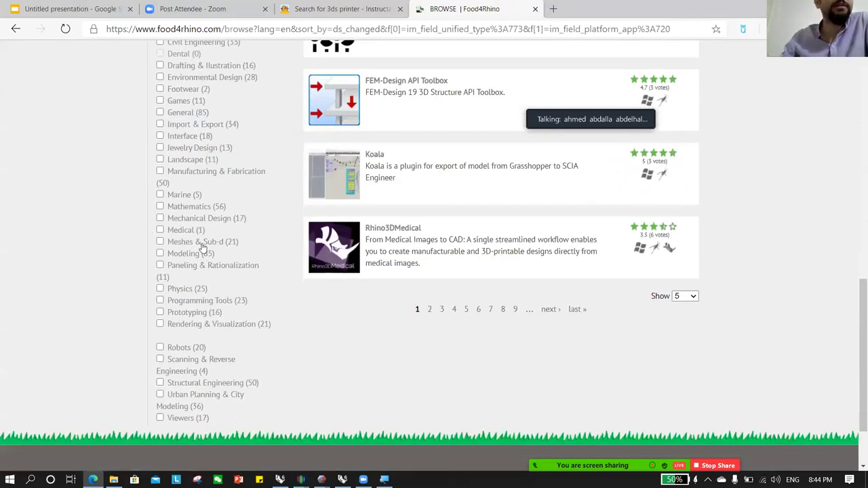
scroll(212, 300, up, 2)
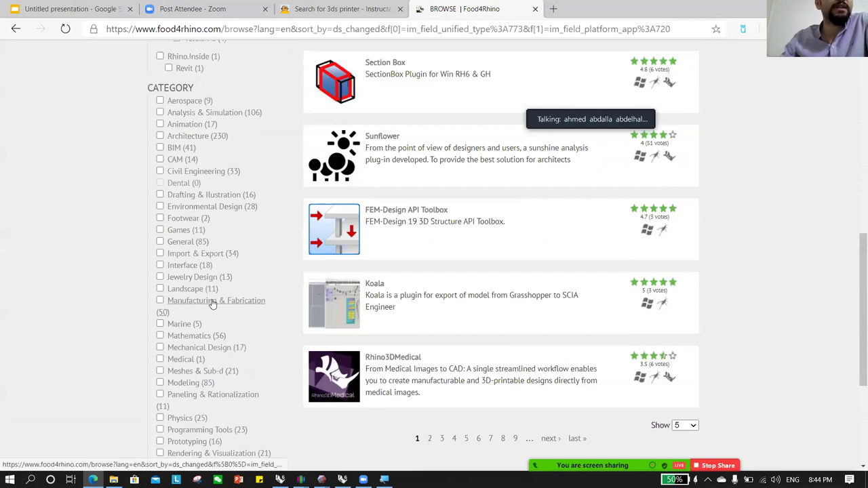
click(213, 302)
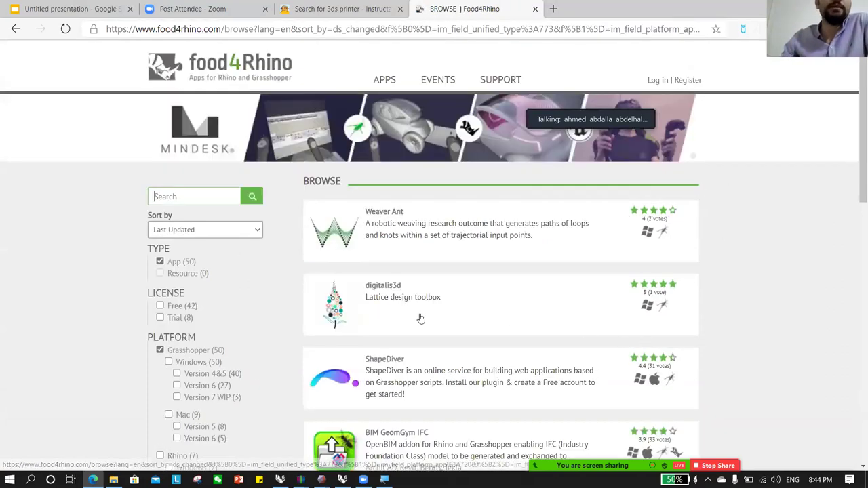
Page forward twice through the Manufacturing & Fabrication plugin listing
scroll(420, 318, down, 3)
scroll(501, 375, down, 6)
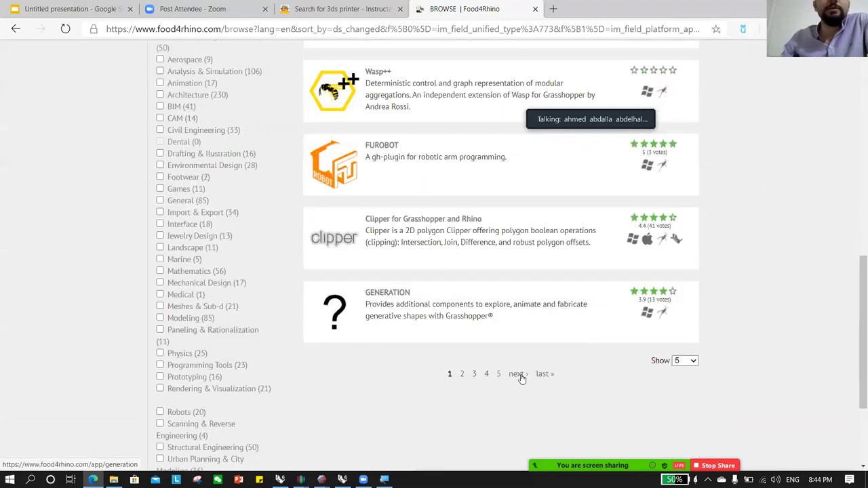
click(518, 373)
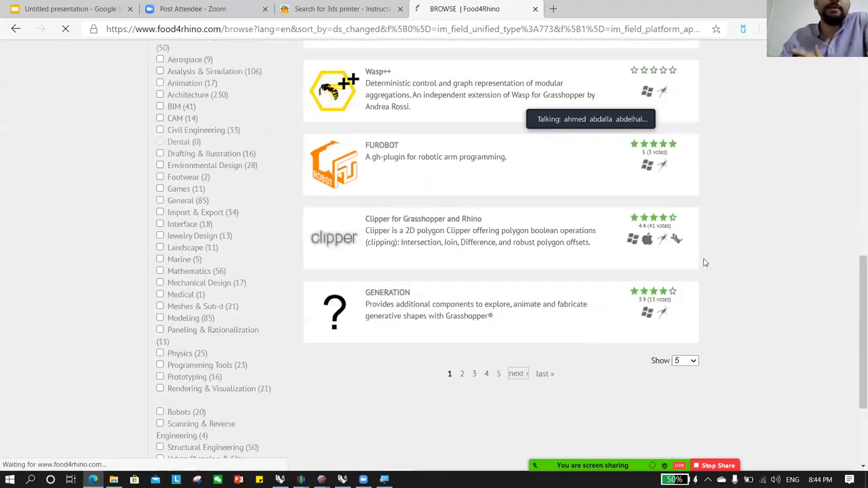
scroll(728, 228, down, 1)
scroll(728, 227, down, 2)
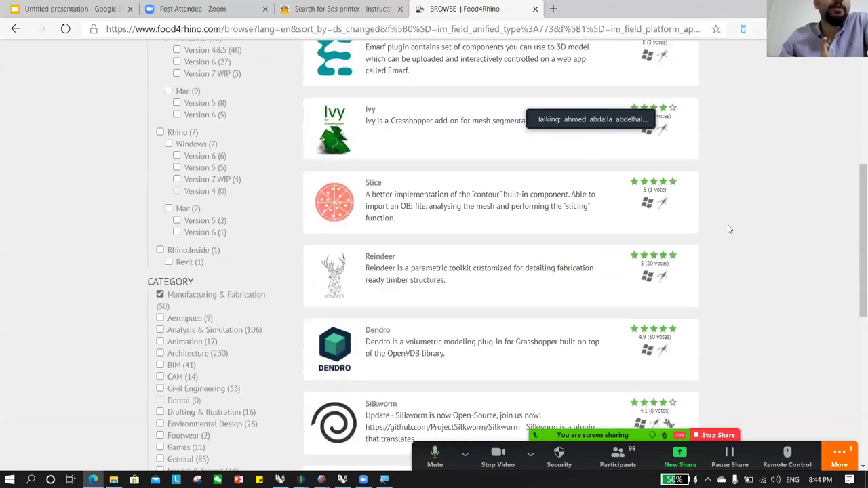
scroll(501, 268, down, 4)
click(552, 310)
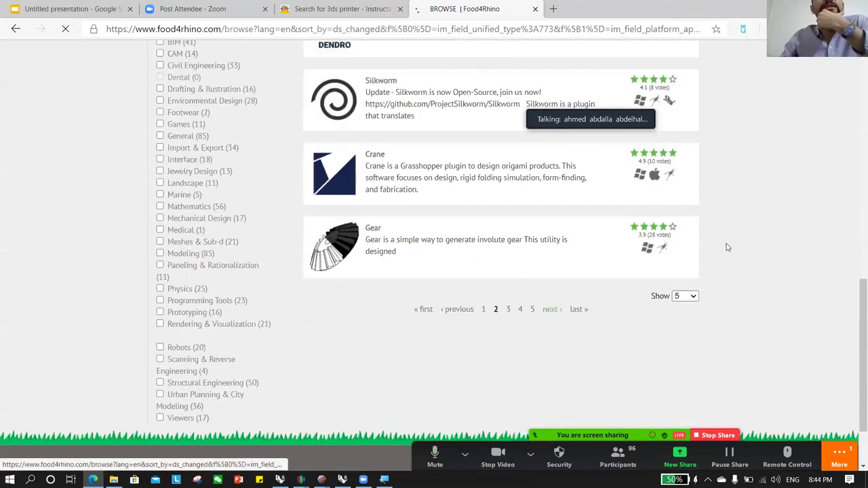
scroll(163, 170, down, 2)
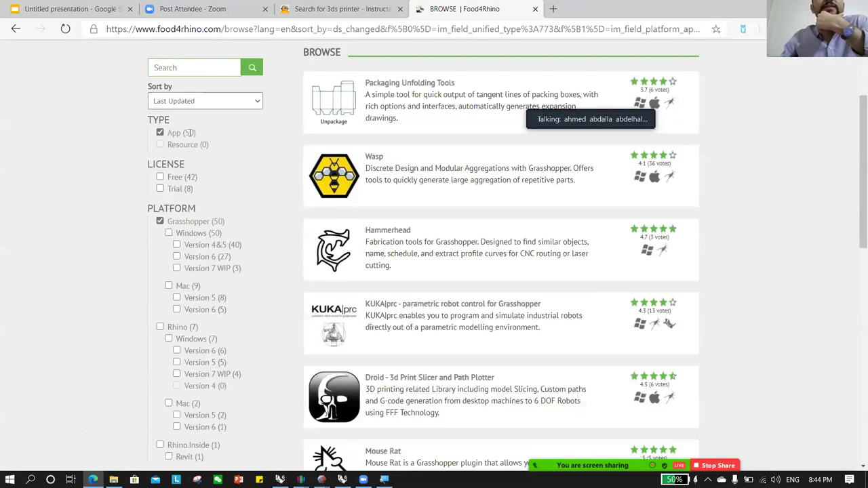
scroll(190, 133, up, 1)
Search the plugins for '3d printing', scroll the results, then go back a page
click(190, 133)
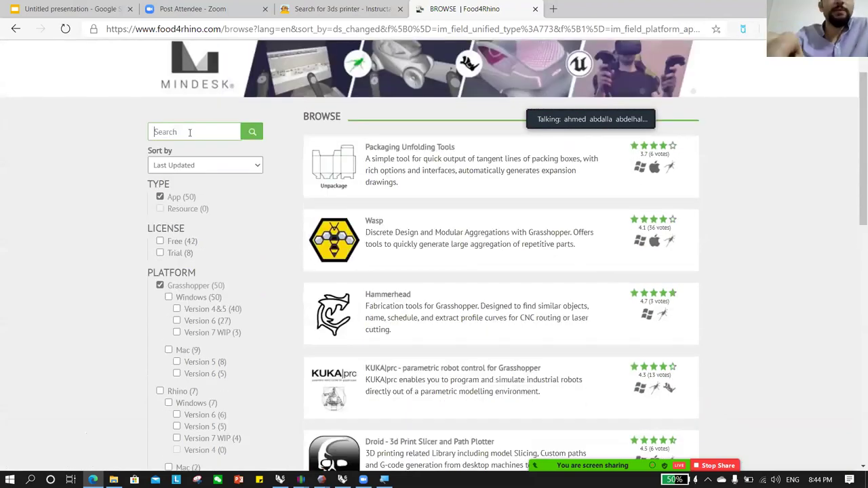
text(3d printing)
key(Return)
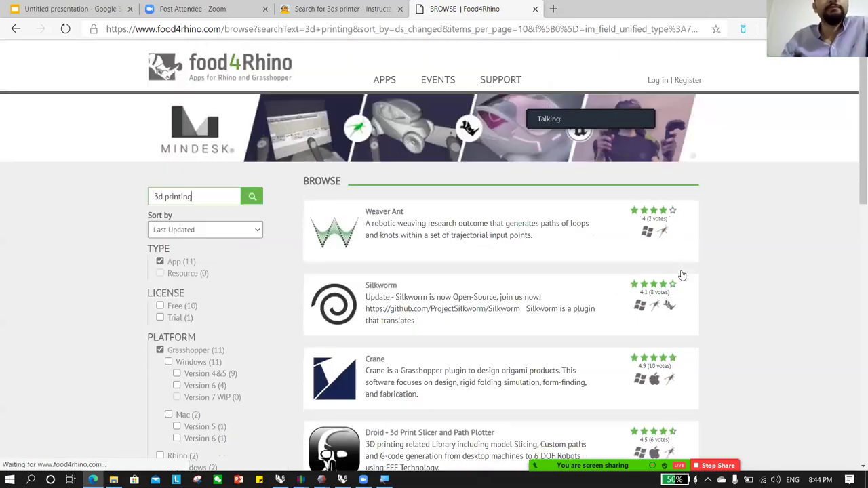
scroll(384, 100, down, 3)
scroll(411, 90, down, 4)
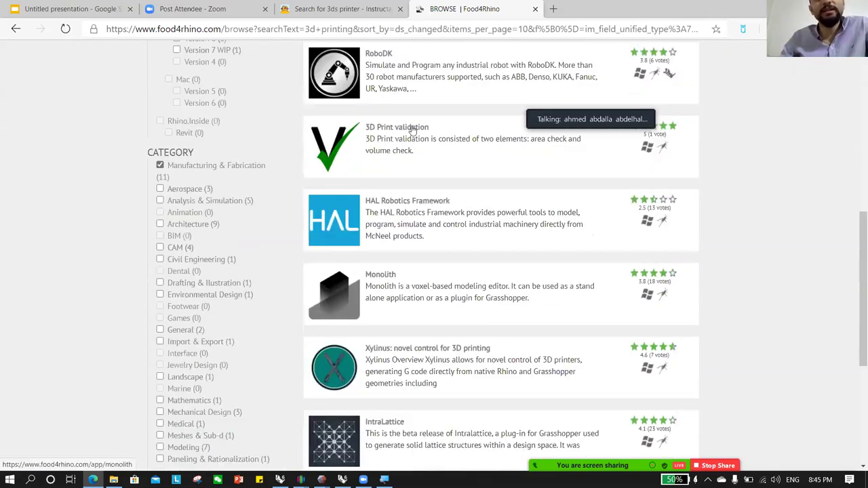
scroll(490, 246, down, 2)
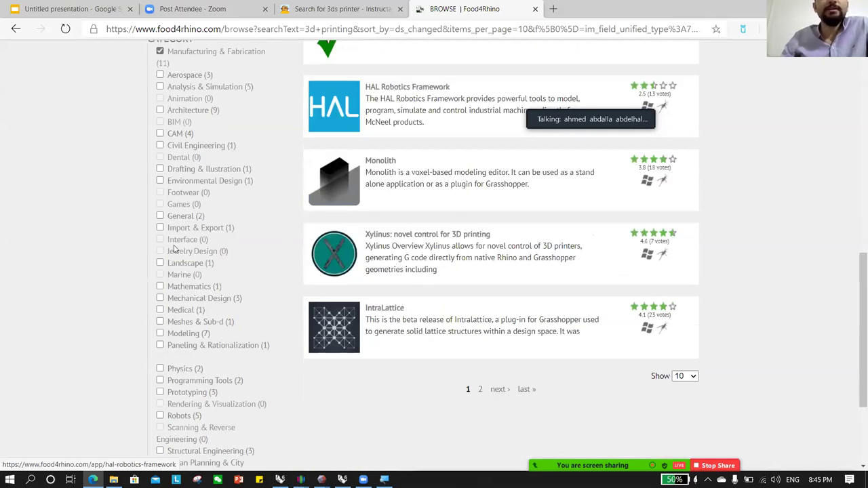
scroll(25, 238, down, 3)
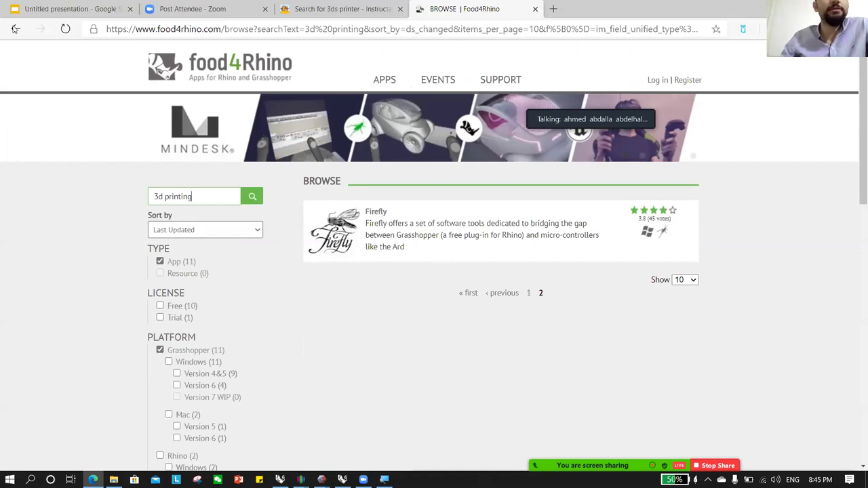
click(15, 28)
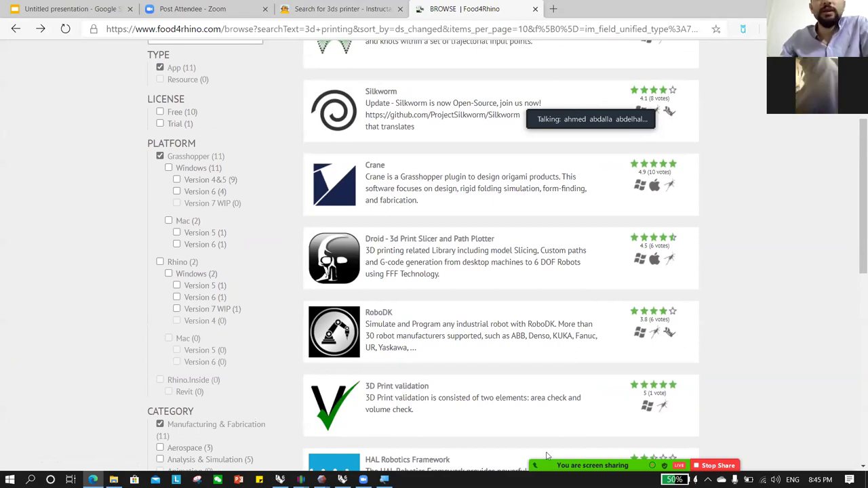
Switch from the browser past Simplify3D to Meshmixer to check the vase's support progress
key(alt+Tab)
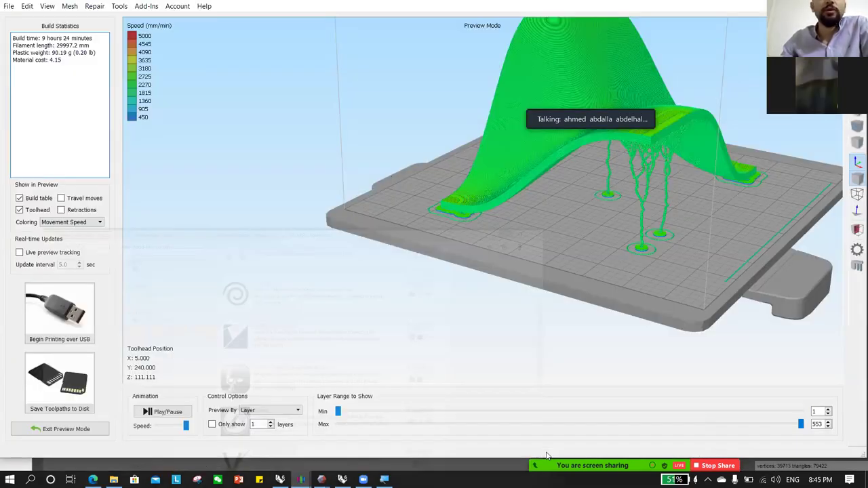
key(alt+Tab)
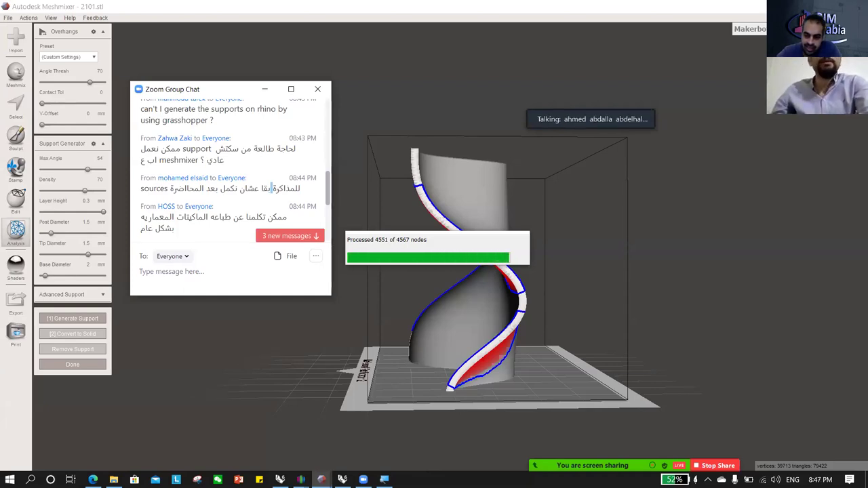
scroll(230, 170, down, 1)
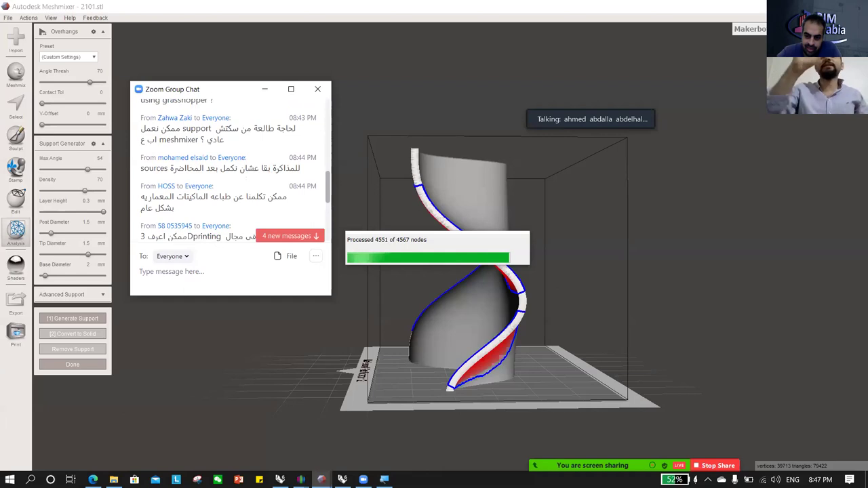
scroll(231, 170, down, 2)
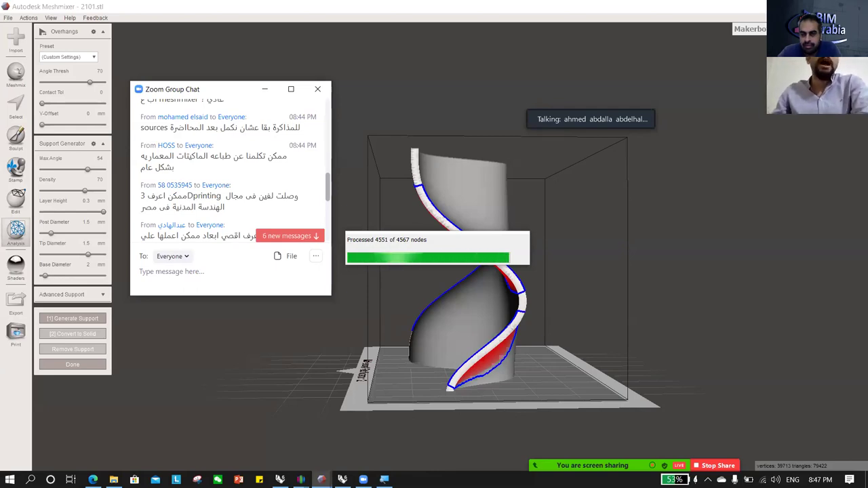
Zoom out on the twisted vase while its support generation completes
scroll(235, 170, down, 1)
scroll(231, 169, down, 1)
scroll(230, 169, down, 1)
scroll(230, 170, down, 1)
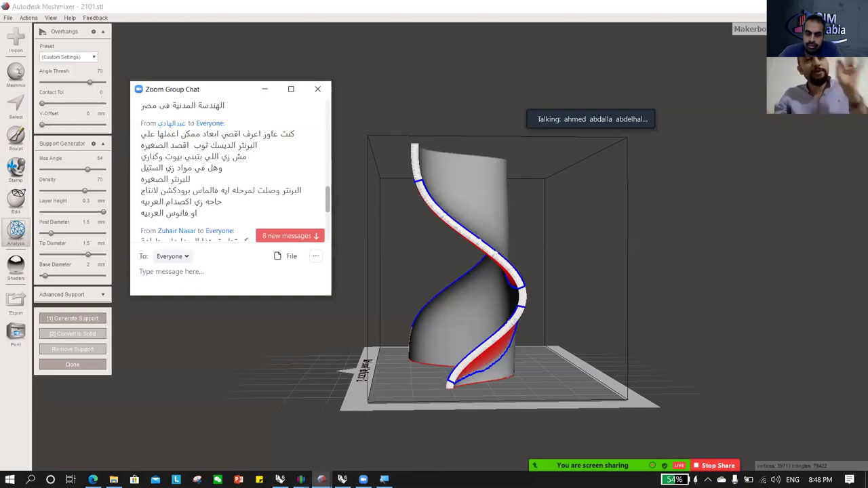
scroll(231, 170, down, 1)
scroll(231, 170, down, 1)
scroll(231, 170, down, 1)
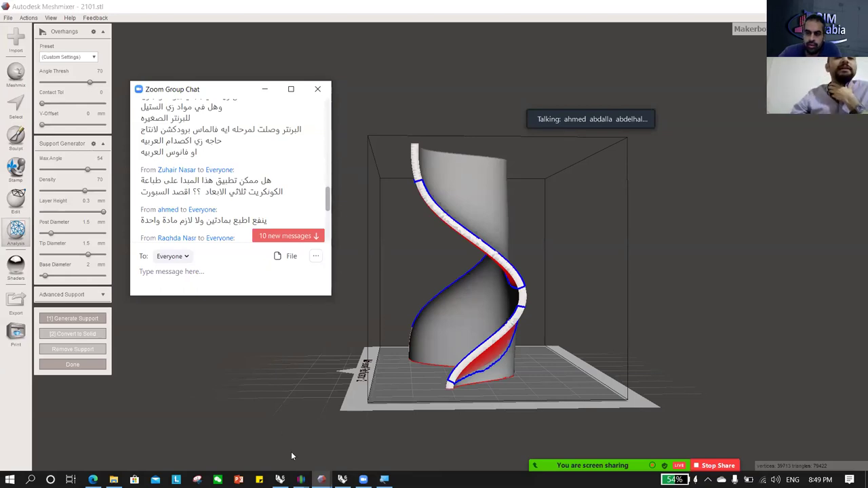
Replace the Food4Rhino search term with 'ameba' and run it, getting no results
click(93, 479)
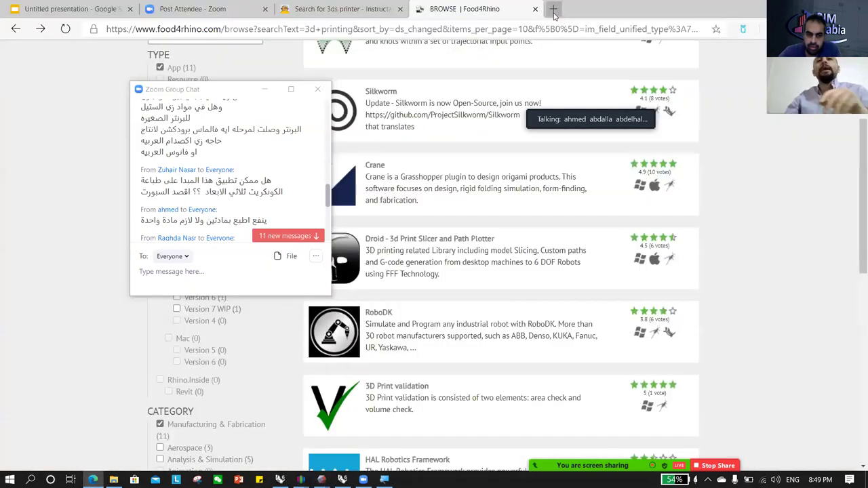
click(554, 10)
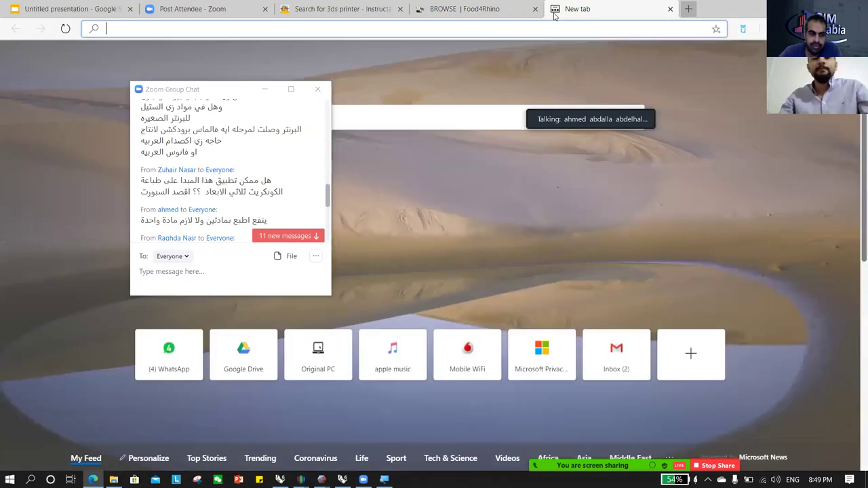
text(a)
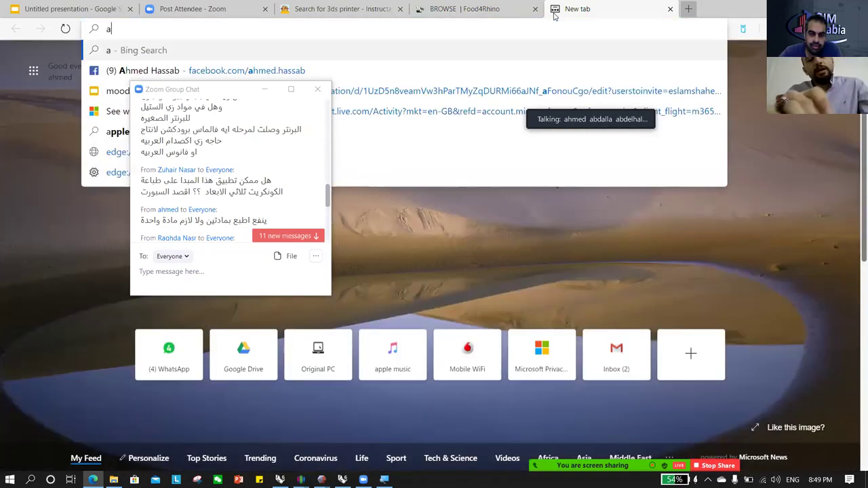
text(meba)
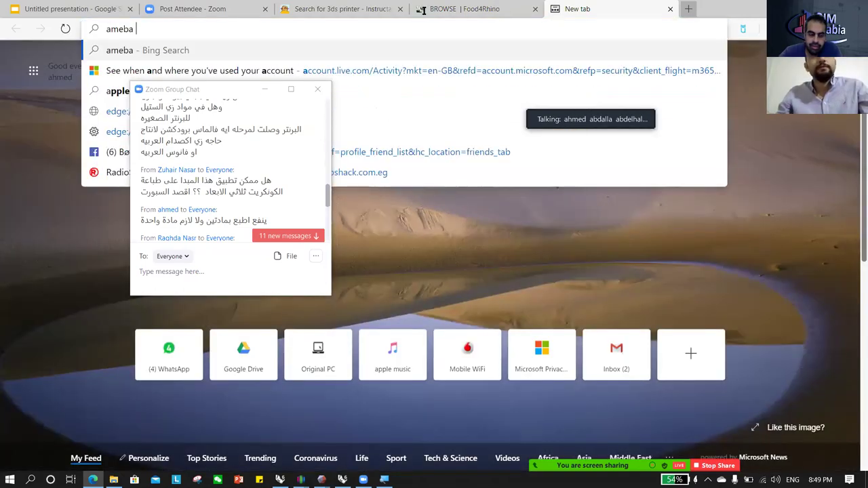
click(421, 9)
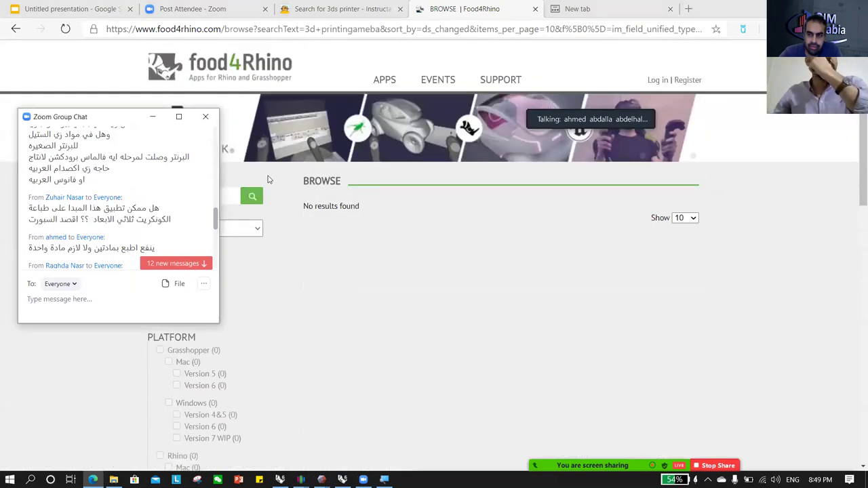
triple_click(210, 197)
text(ameba)
key(Return)
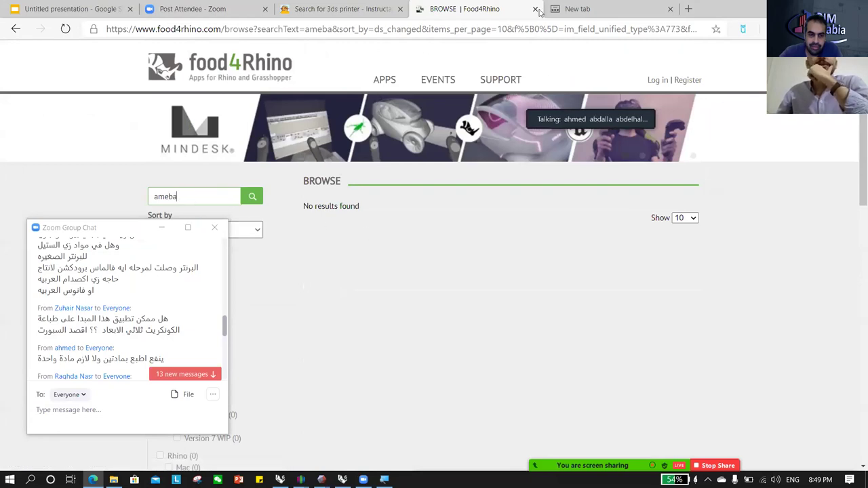
click(239, 196)
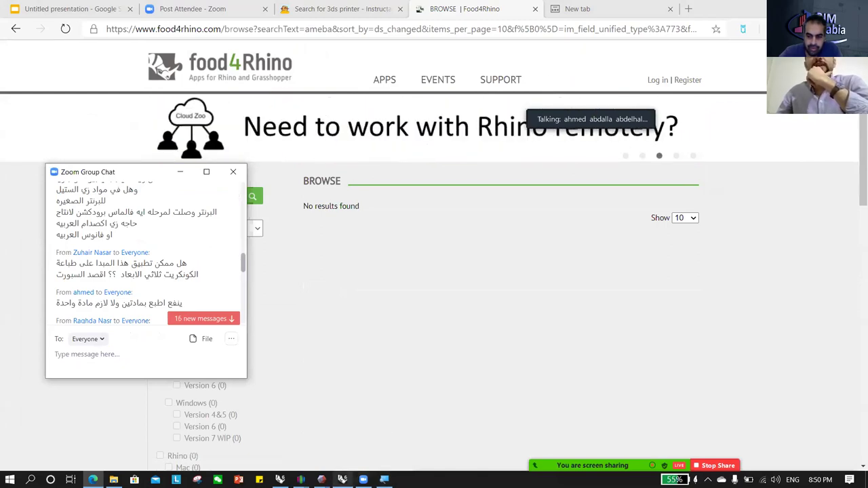
Orbit and zoom around the twisted vase, then bring the ameba search results back
click(361, 440)
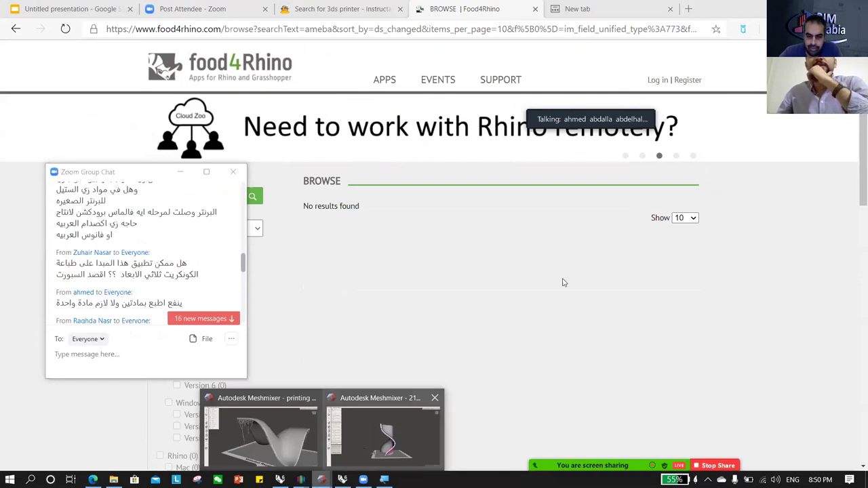
mouse_move(596, 269)
right_down()
mouse_move(427, 290)
mouse_move(268, 294)
right_up()
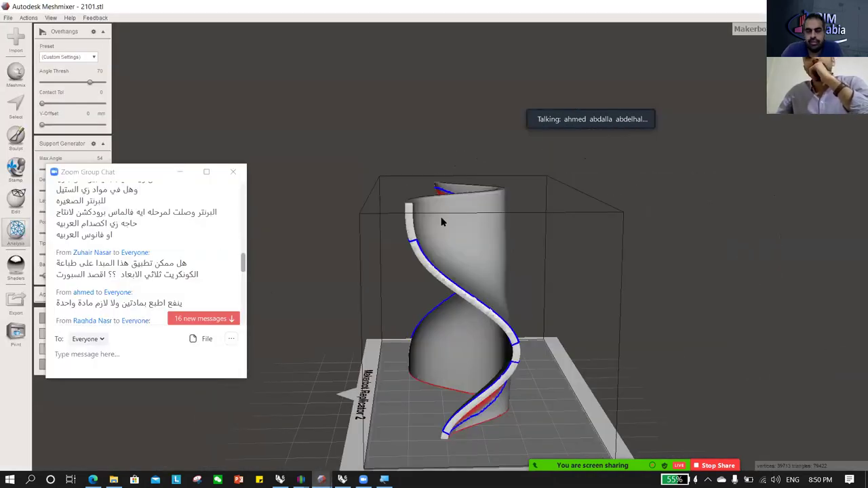
drag(122, 171, 253, 147)
mouse_move(546, 216)
right_down()
mouse_move(464, 238)
mouse_move(458, 251)
right_up()
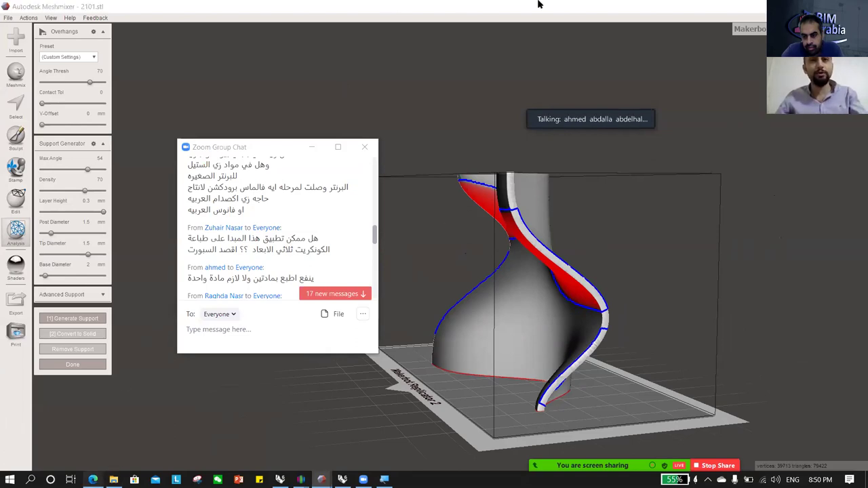
key(alt+Tab)
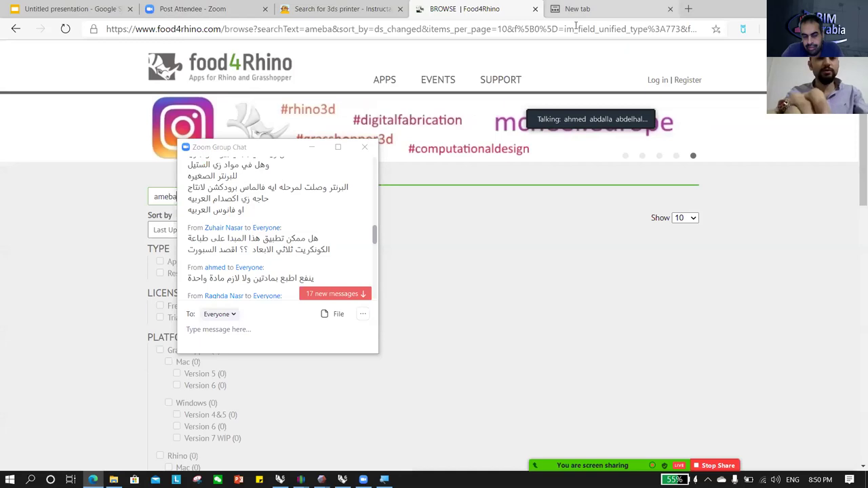
Search Bing for 'ameba grasshopper', view the blue Ameba logo image, then return to Meshmixer
key(ctrl+Tab)
text(ameba)
key(BackSpace)
key(BackSpace)
key(BackSpace)
key(BackSpace)
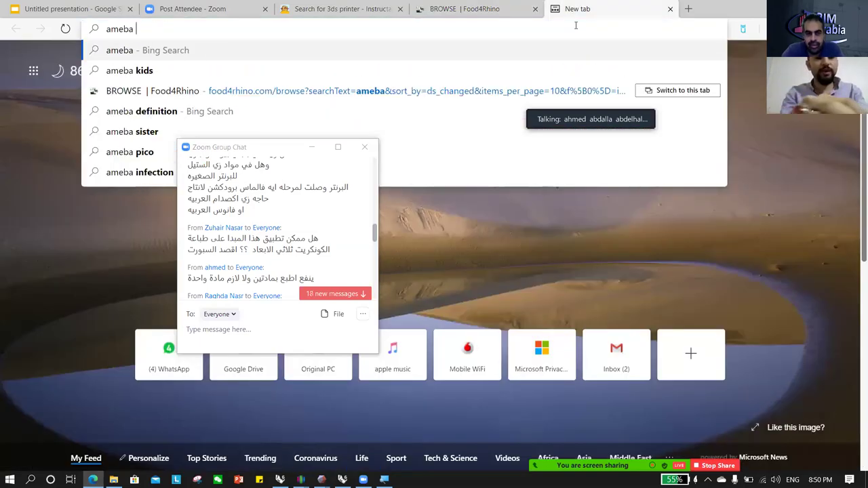
text(grasshopper)
key(Return)
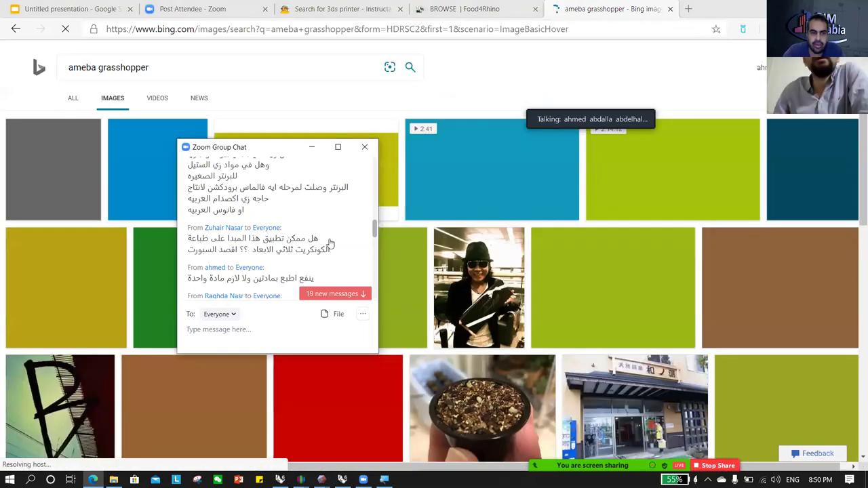
click(360, 253)
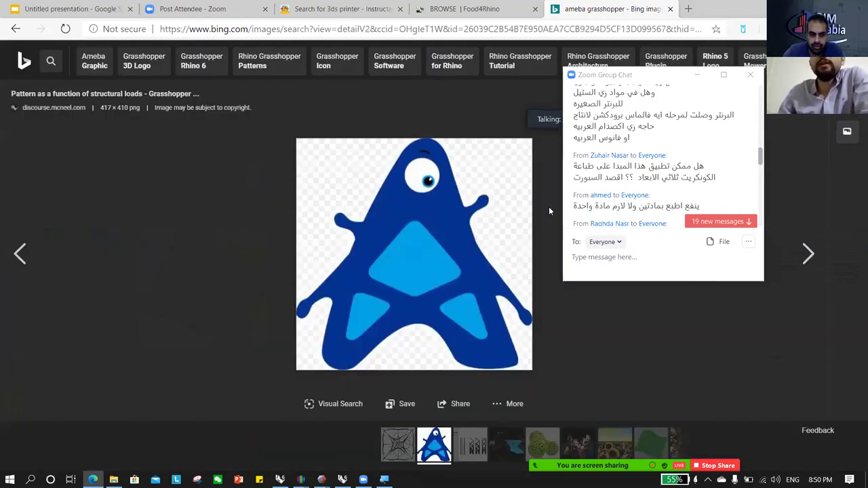
key(alt+Tab)
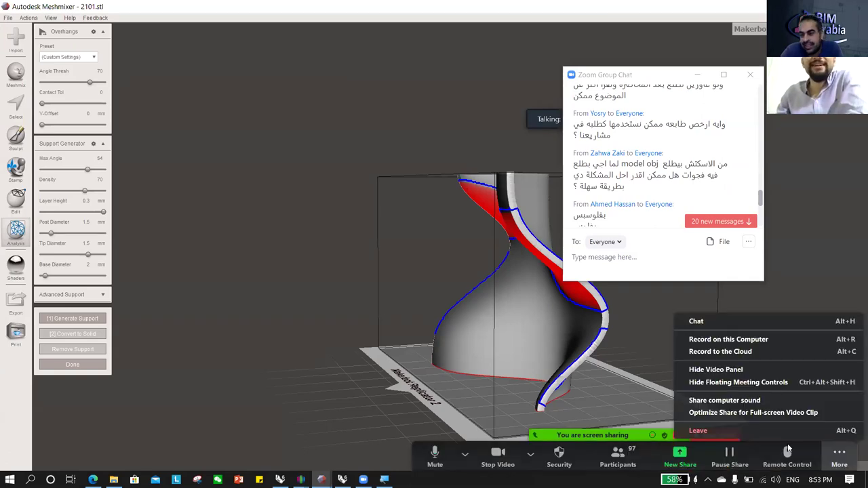
Dismiss Zoom's menu and participants list, then bring up the Simplify3D FFF Settings window
key(Escape)
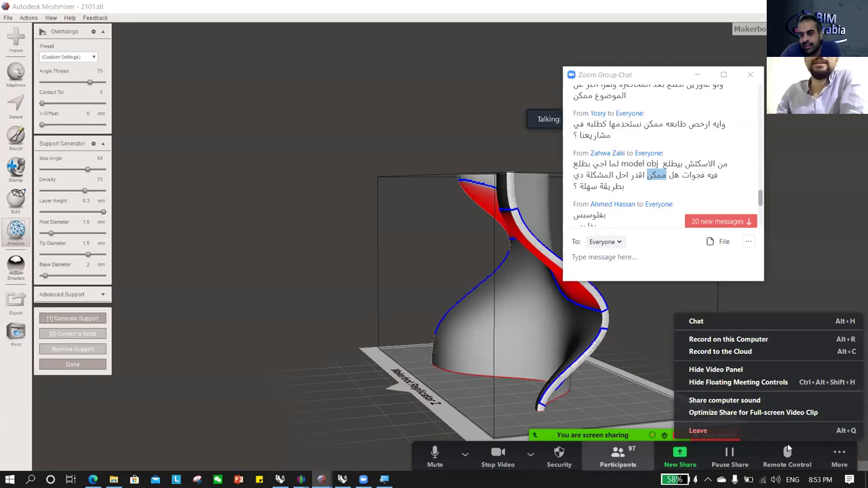
click(617, 454)
click(535, 143)
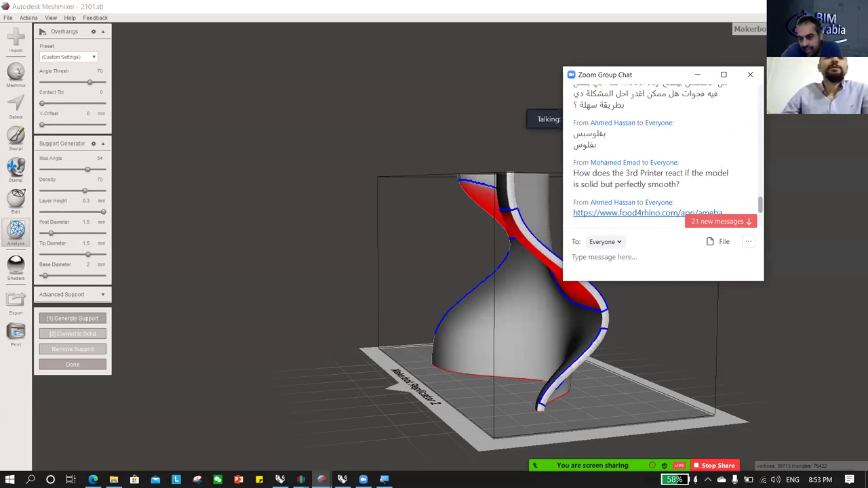
click(300, 480)
click(275, 433)
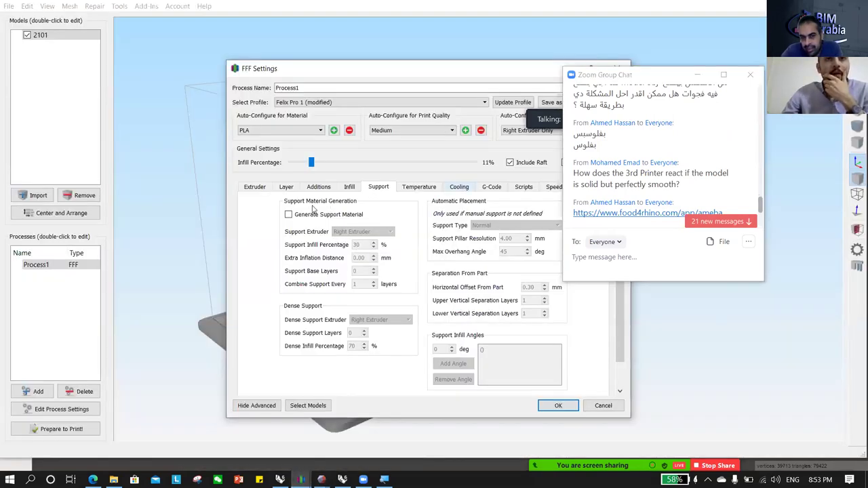
Enable Generate Support Material and review the Layer and Extruder settings
click(289, 214)
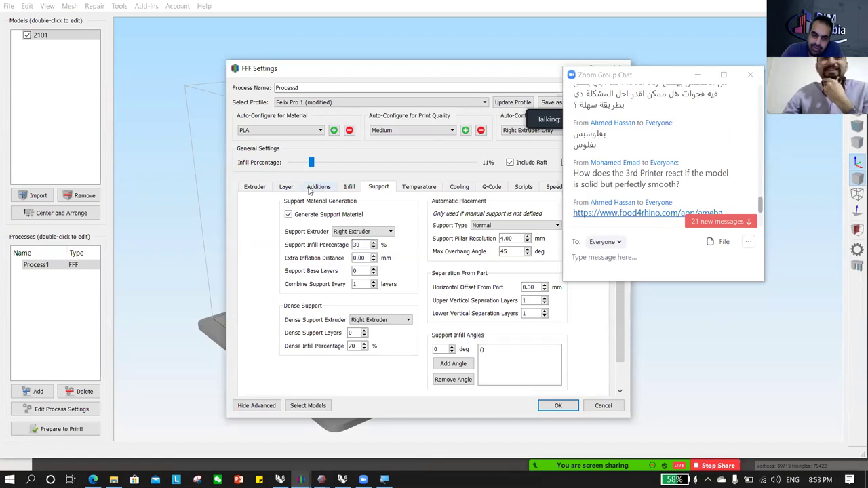
click(287, 189)
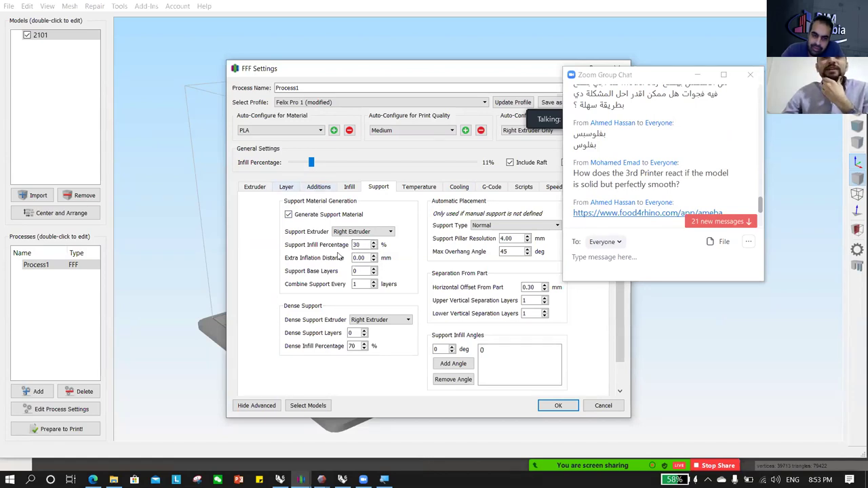
click(268, 189)
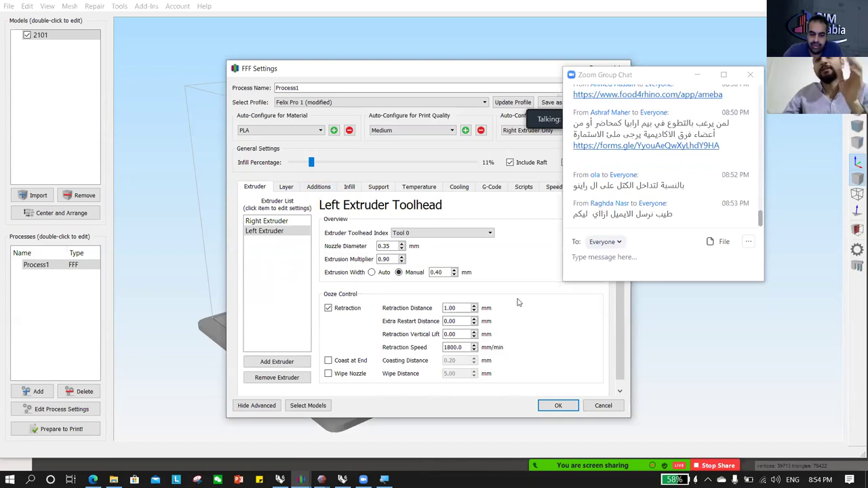
Send an e-mail address in the meeting chat, then switch back to the browser
key(alt+Tab)
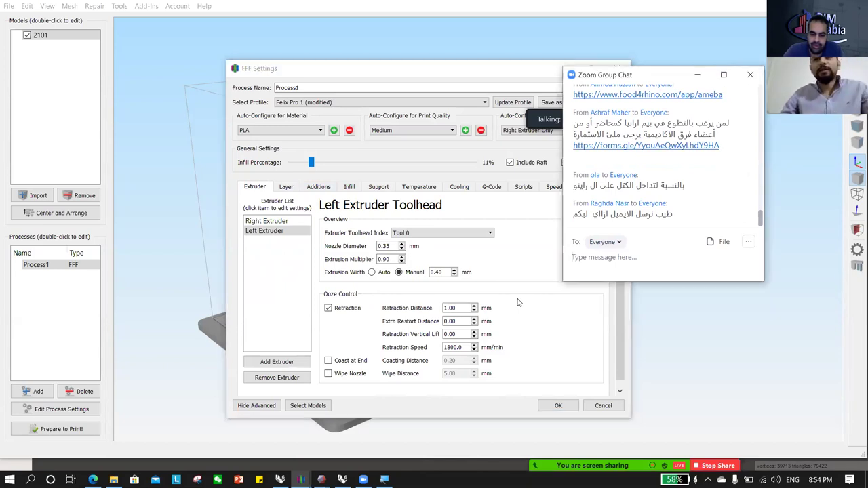
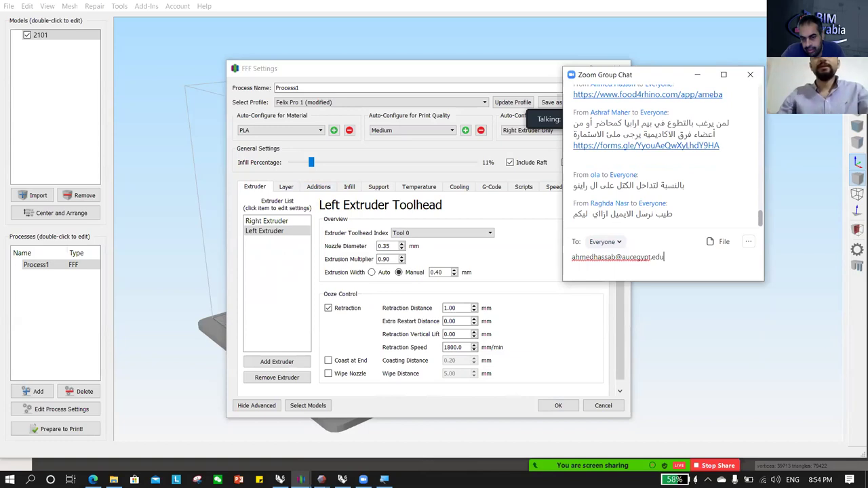
key(Return)
click(99, 451)
click(93, 479)
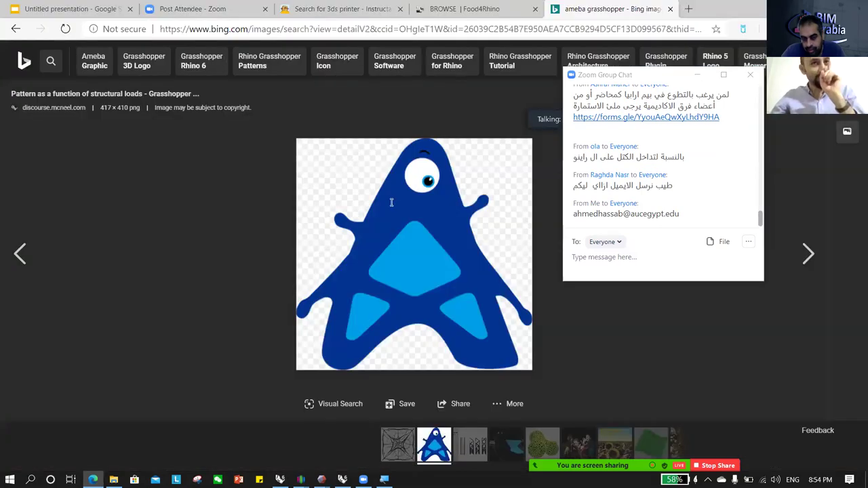
Search for facebook and open the architecture workshops Facebook page
key(ctrl+t)
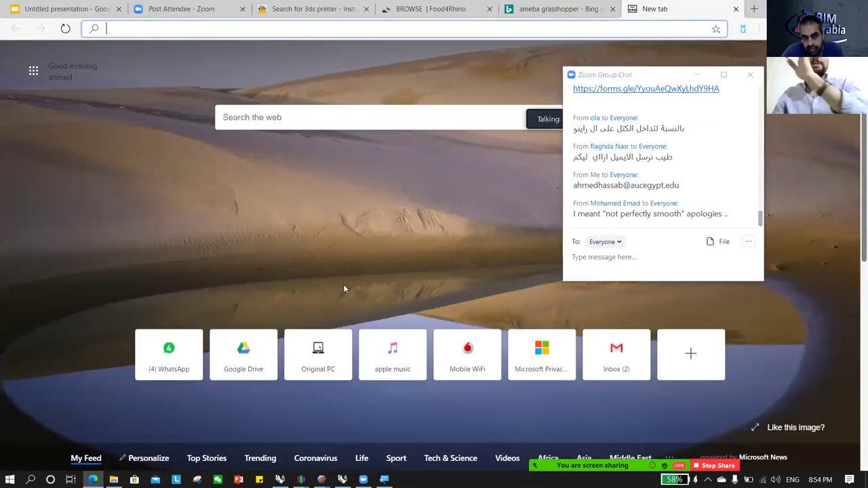
text(fa)
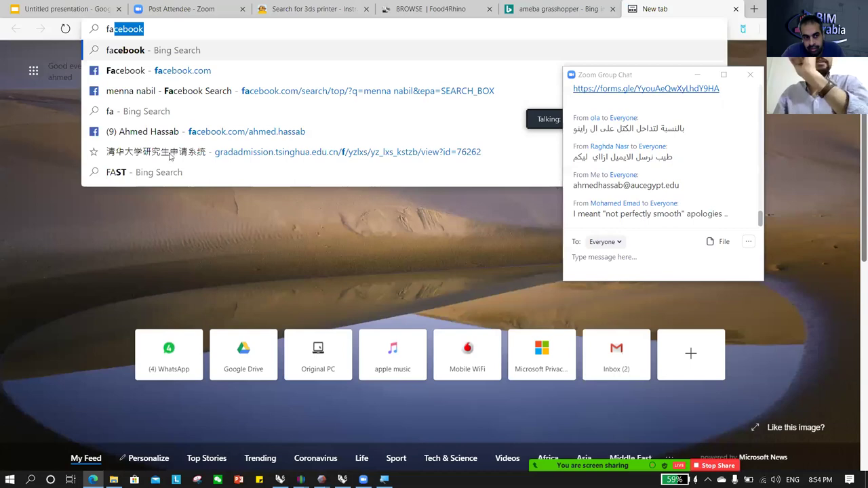
key(Return)
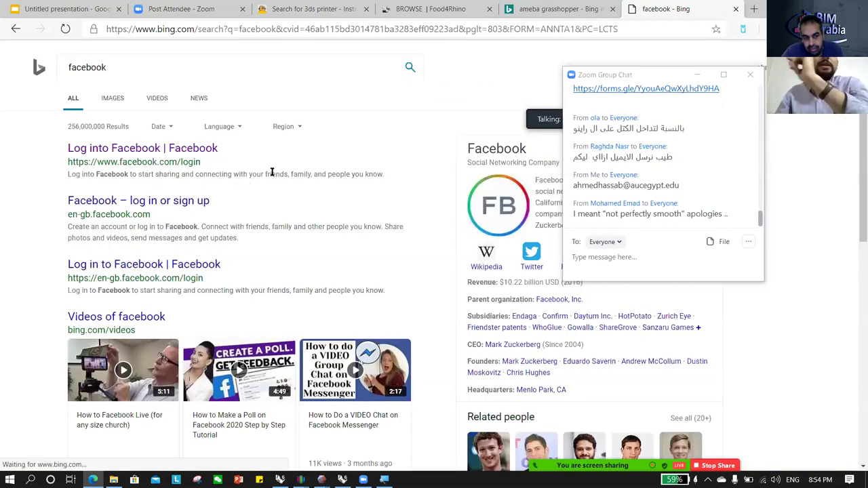
click(163, 188)
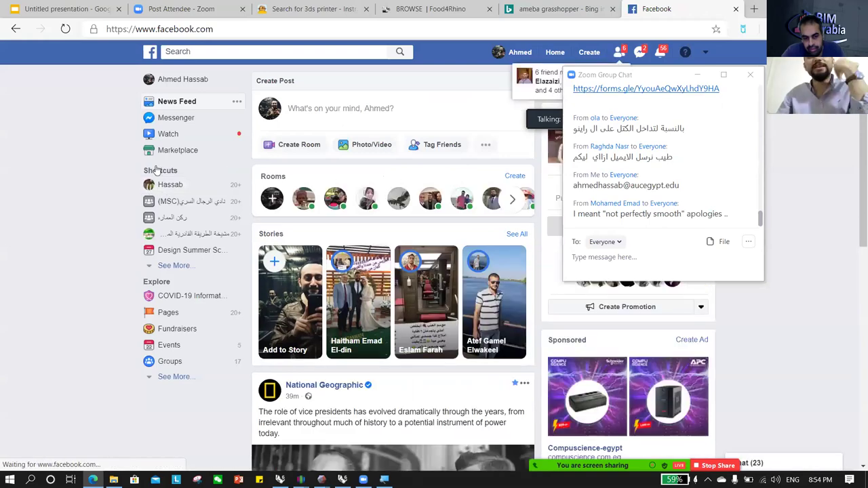
click(152, 179)
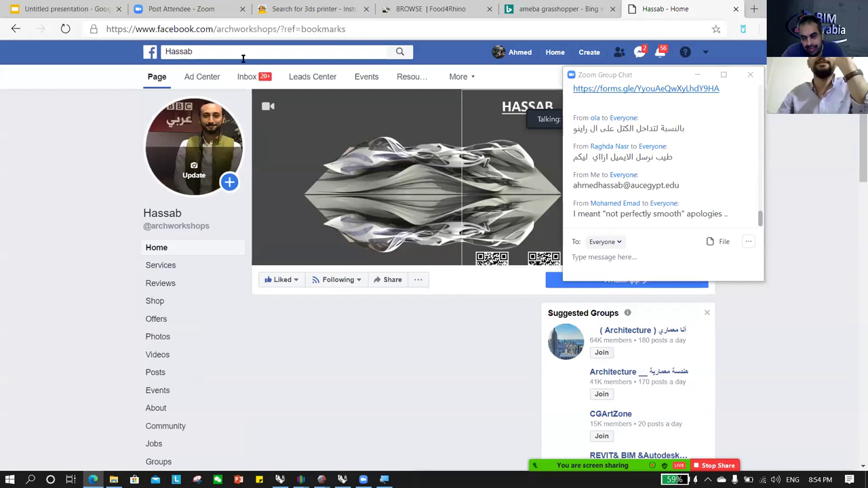
Post the archworkshops page link in the meeting chat, then open a new browser tab
click(254, 29)
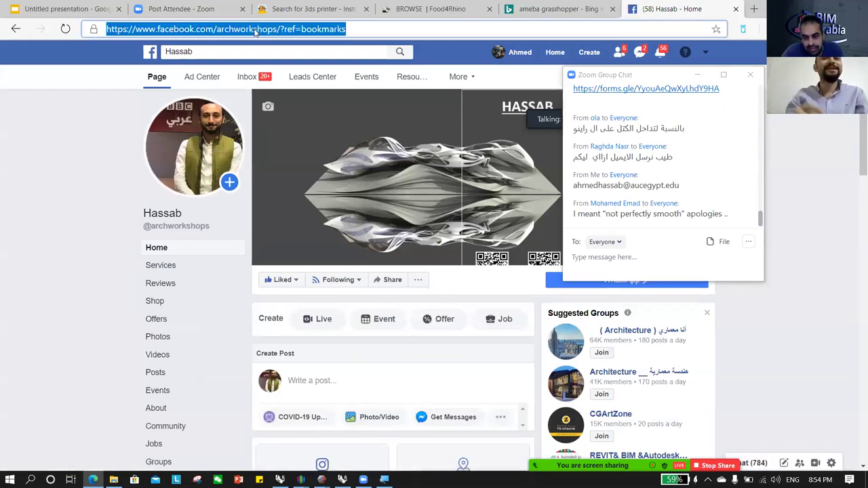
click(397, 279)
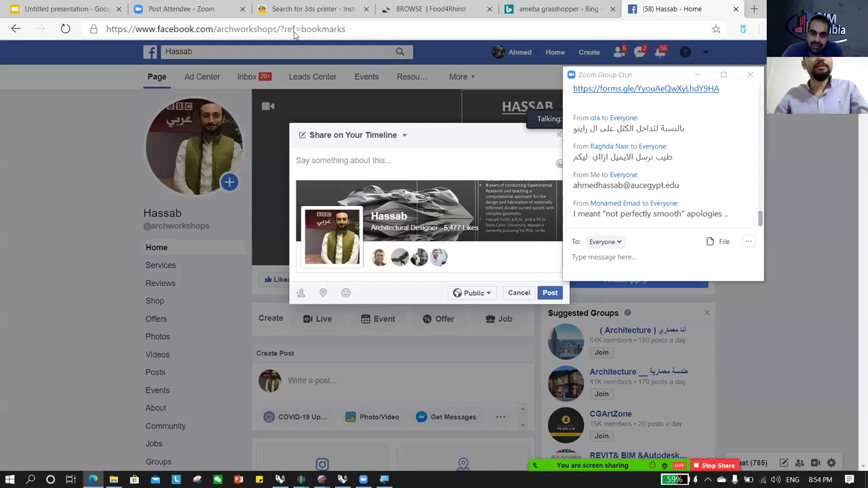
key(Escape)
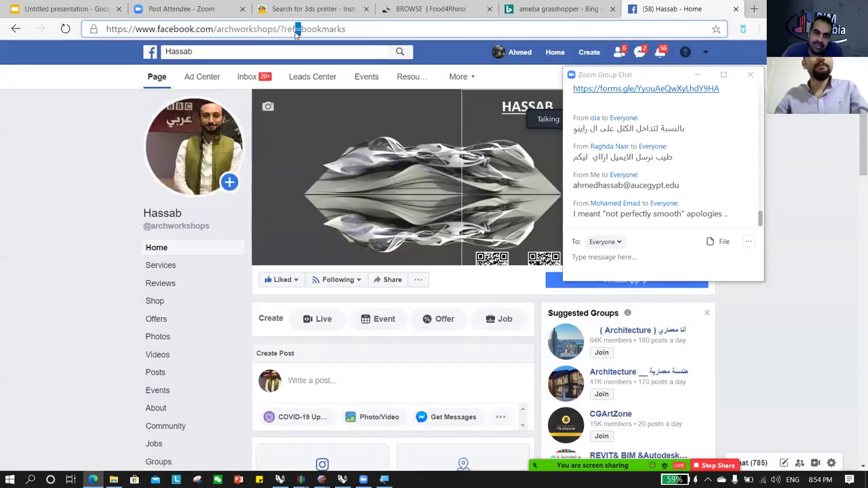
click(293, 30)
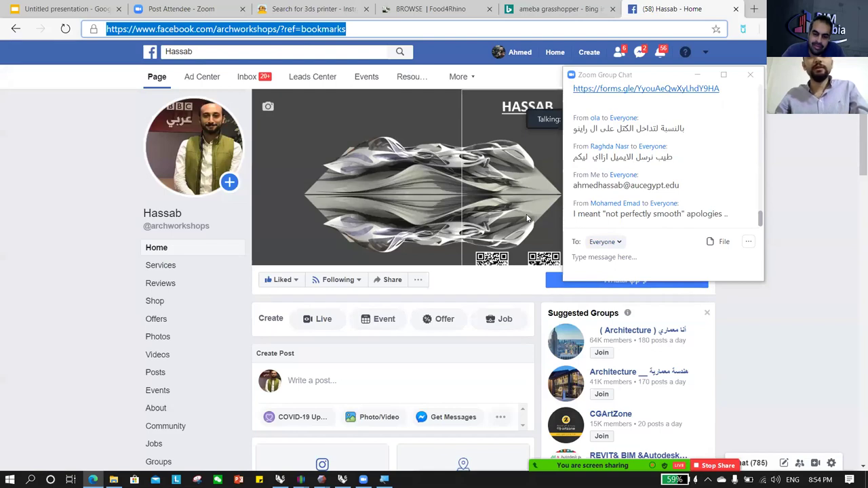
key(alt+Tab)
key(ctrl+v)
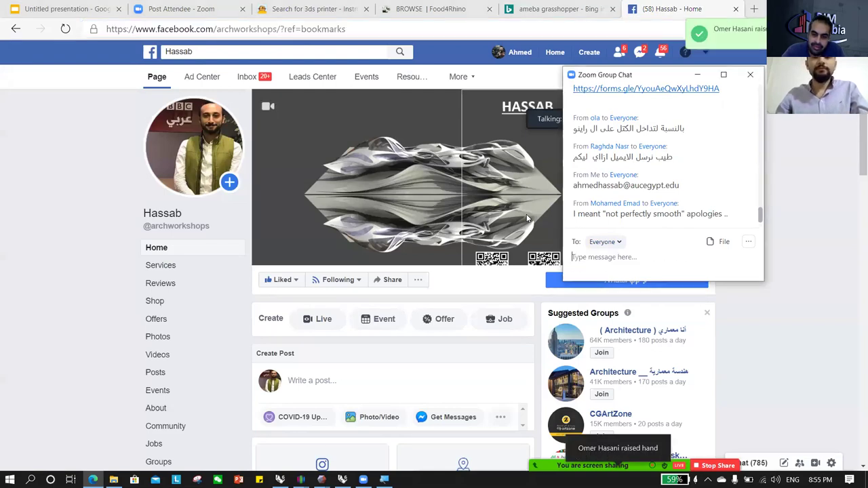
key(Return)
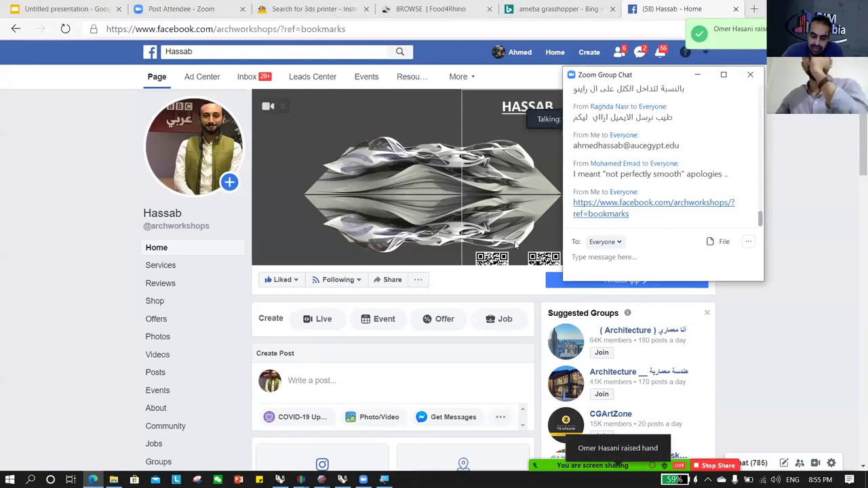
click(751, 10)
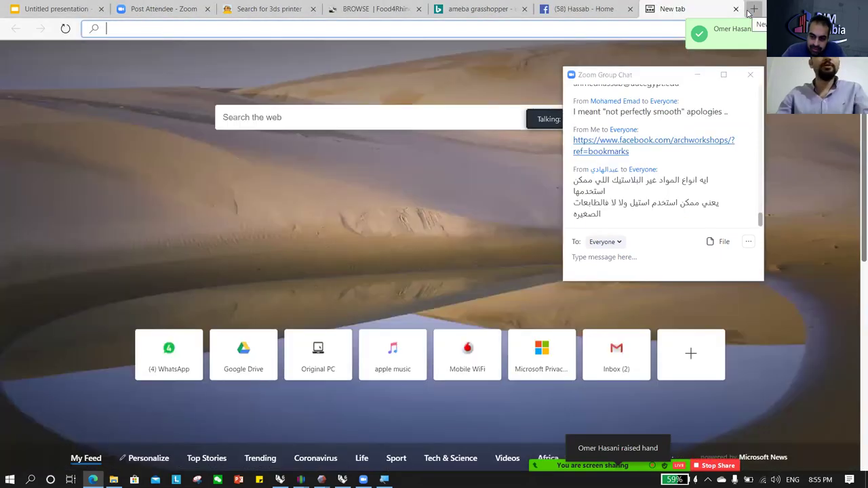
Open the presenter's LinkedIn profile from the browser's address suggestions
text(linl)
key(BackSpace)
key(BackSpace)
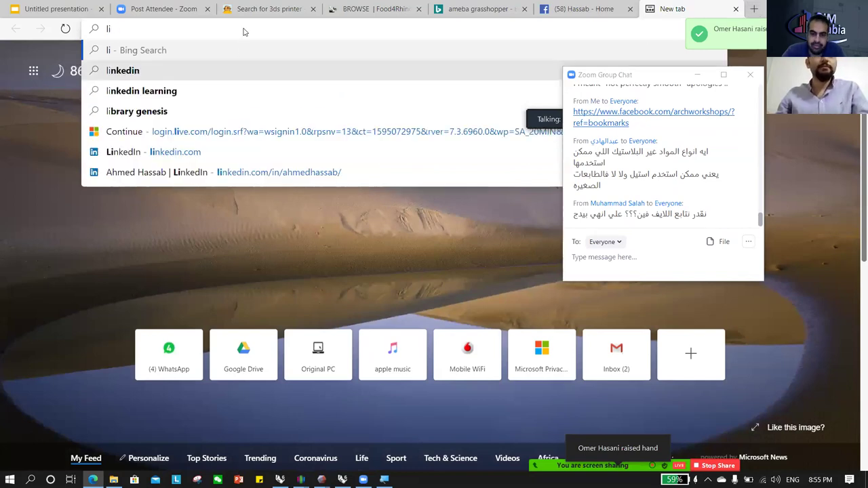
click(223, 171)
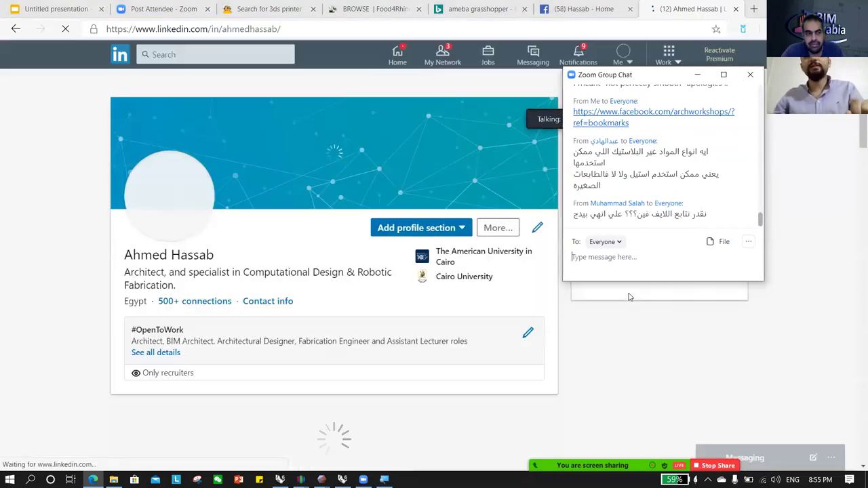
Post the profile link in the Zoom chat and scroll down to the Experience section
key(ctrl+v)
key(Return)
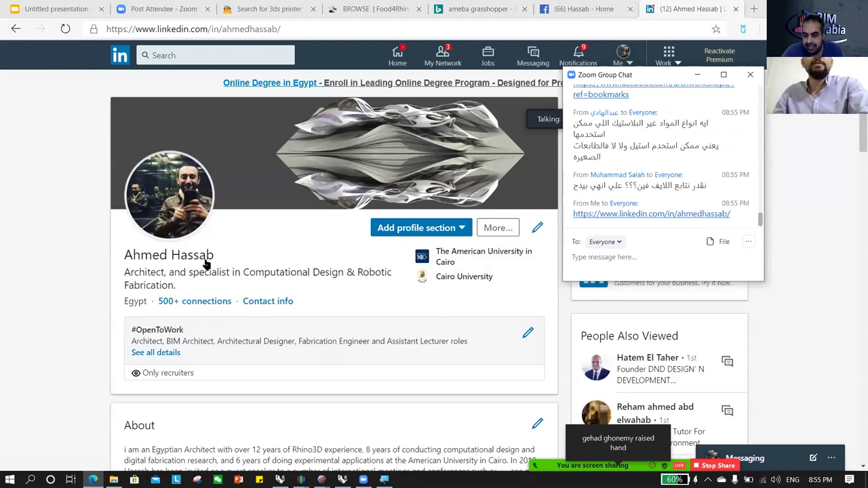
scroll(207, 263, down, 5)
scroll(307, 291, down, 2)
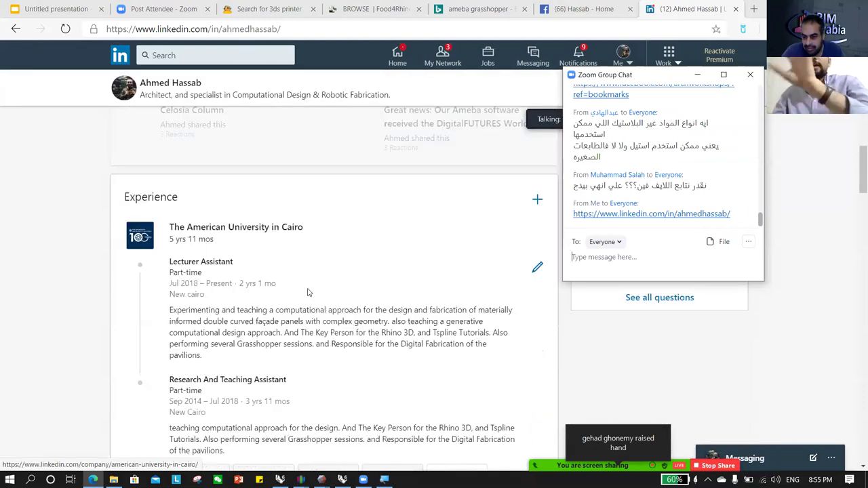
scroll(302, 278, down, 3)
scroll(366, 248, down, 2)
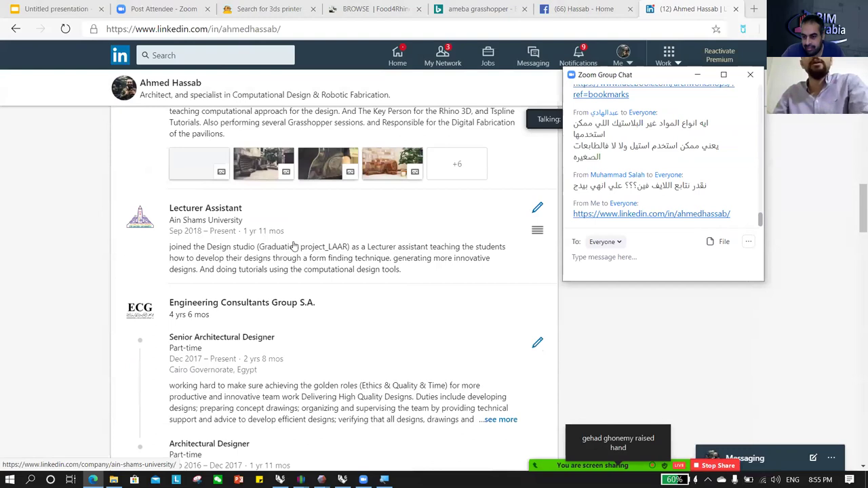
scroll(295, 248, up, 2)
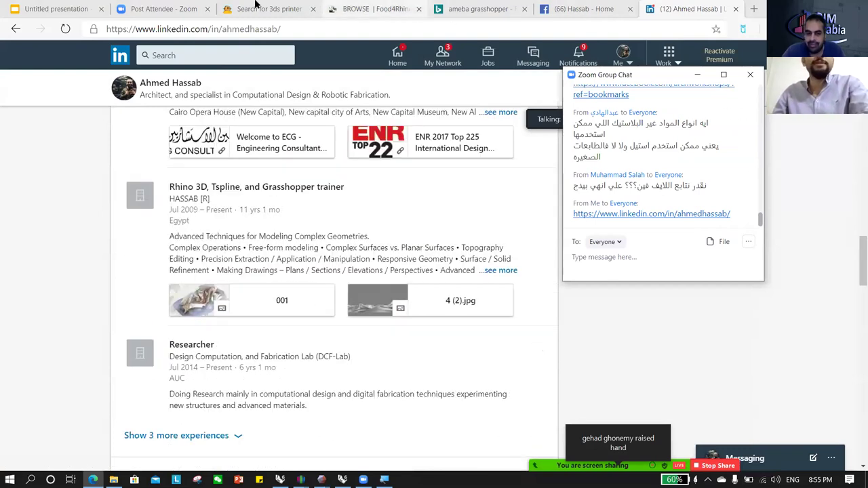
Glance at the Food4Rhino and Instructables '3ds printer' results, then return to Simplify3D's FFF Settings
click(366, 9)
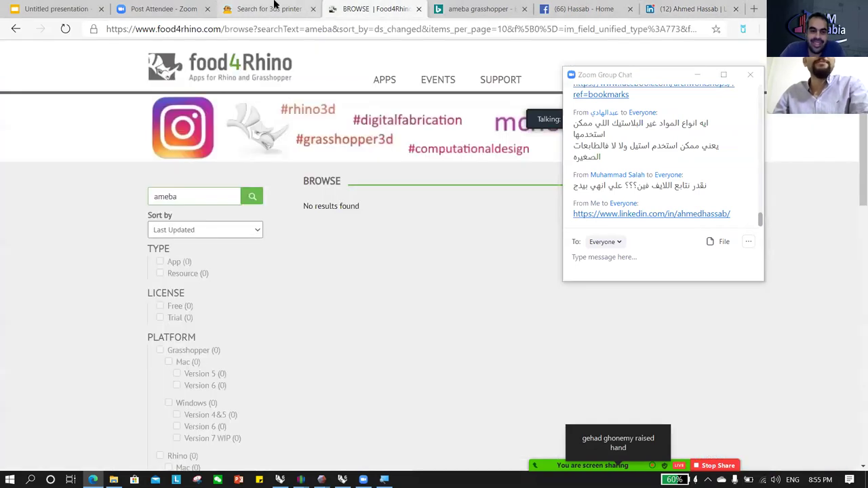
click(281, 9)
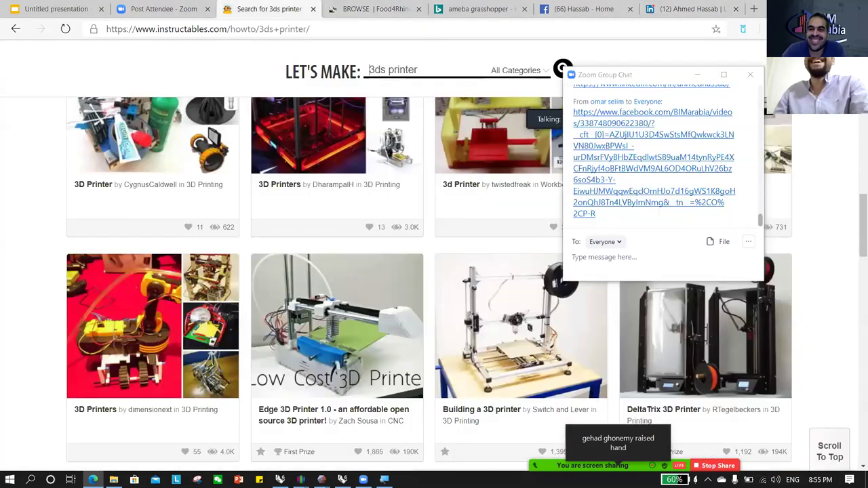
scroll(541, 78, up, 1)
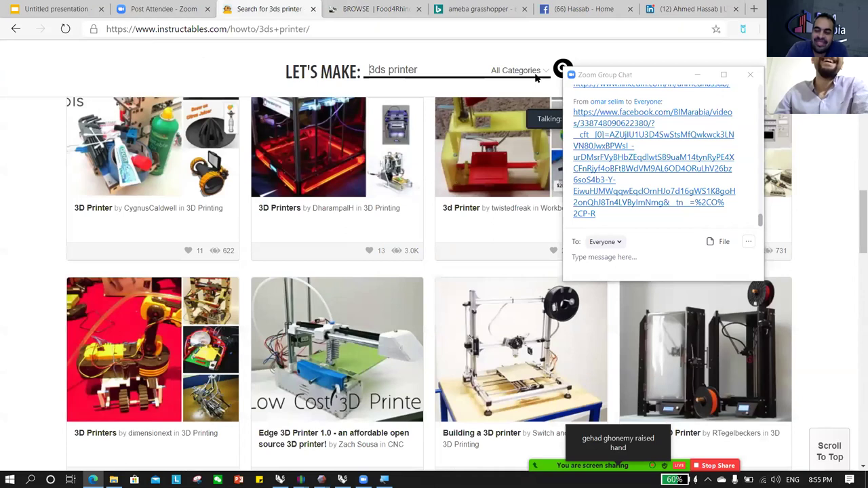
key(alt+Tab)
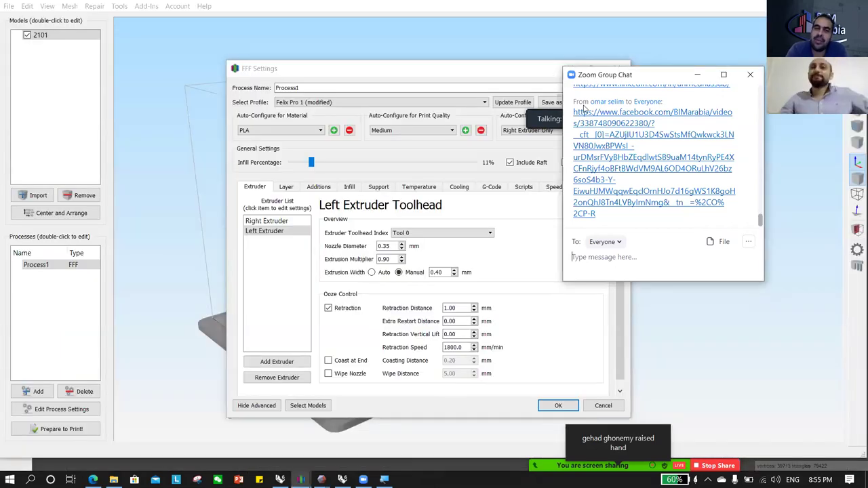
Close FFF Settings, move the Zoom chat aside and orbit to view the 2101 vase upright
key(Escape)
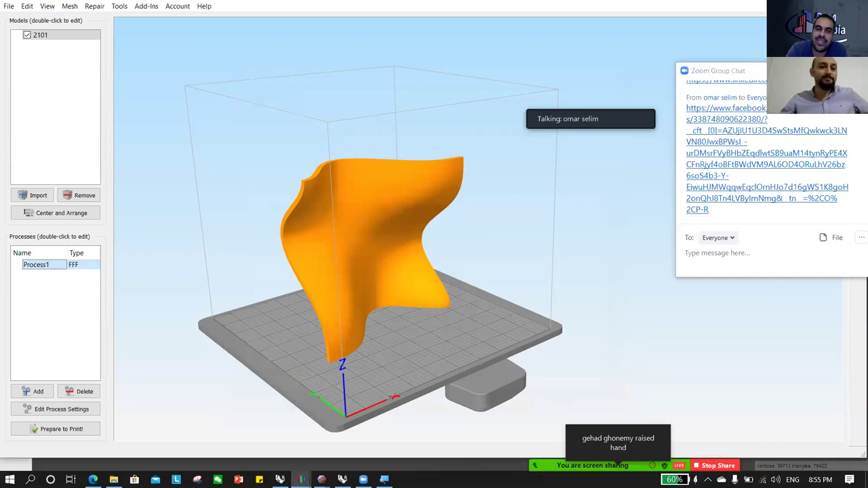
drag(718, 70, 467, 81)
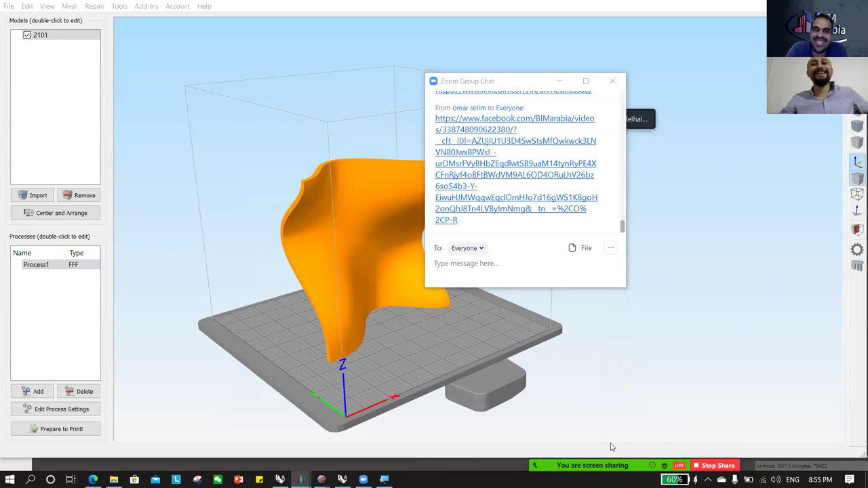
mouse_move(591, 465)
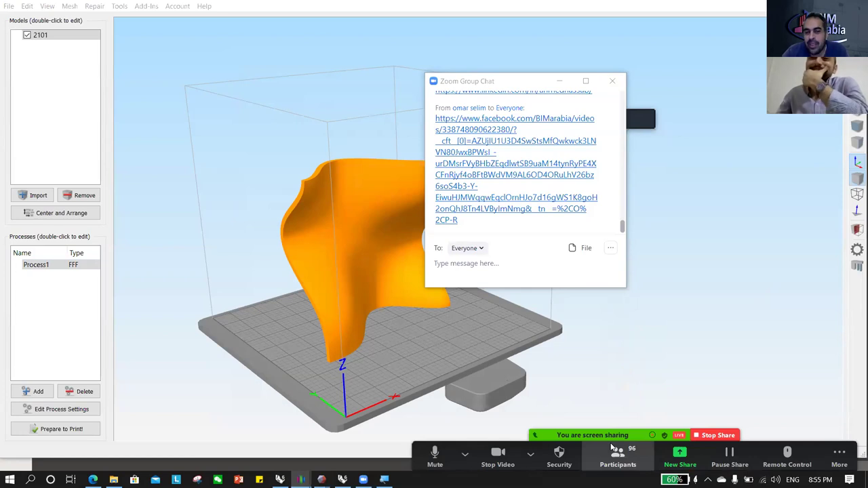
mouse_move(374, 321)
mouse_down()
mouse_move(621, 44)
mouse_move(608, 71)
mouse_up()
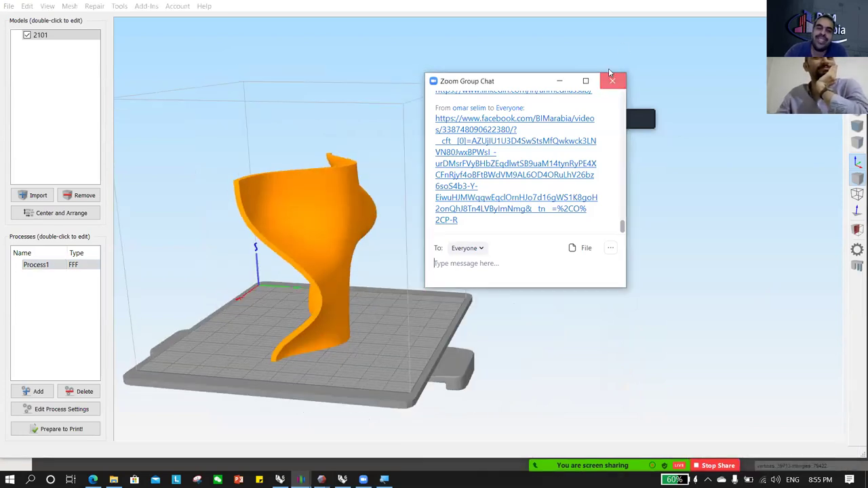
click(609, 72)
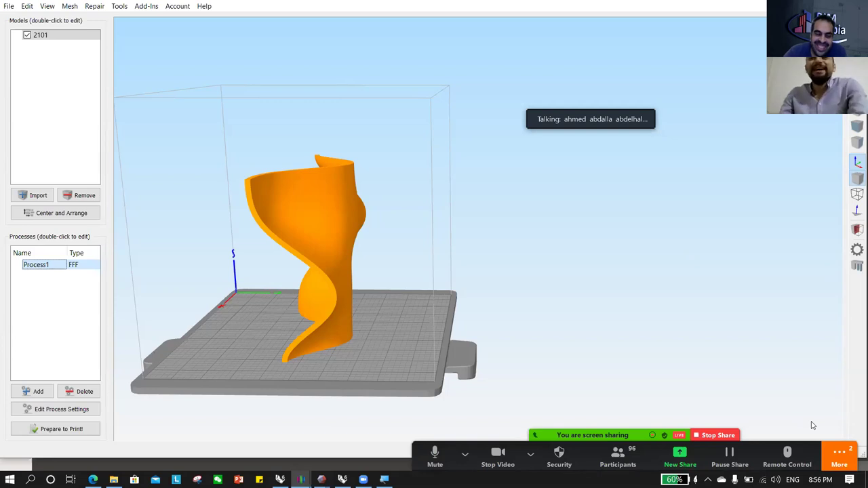
key(alt+h)
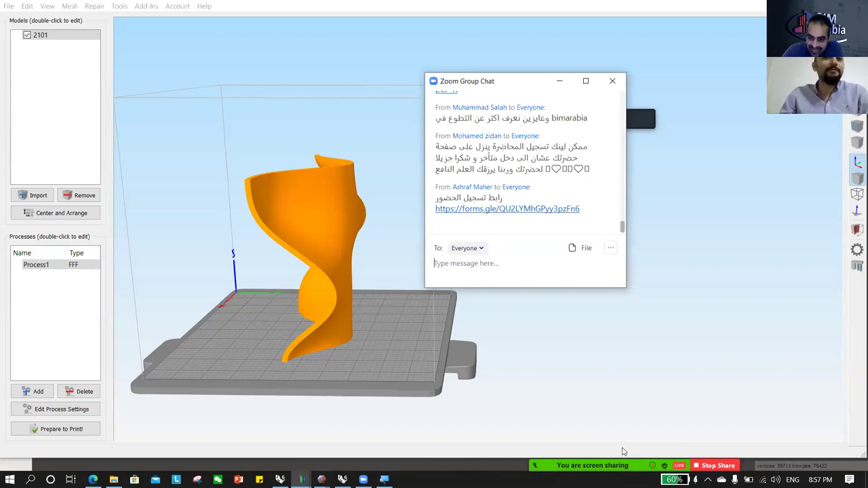
key(alt+u)
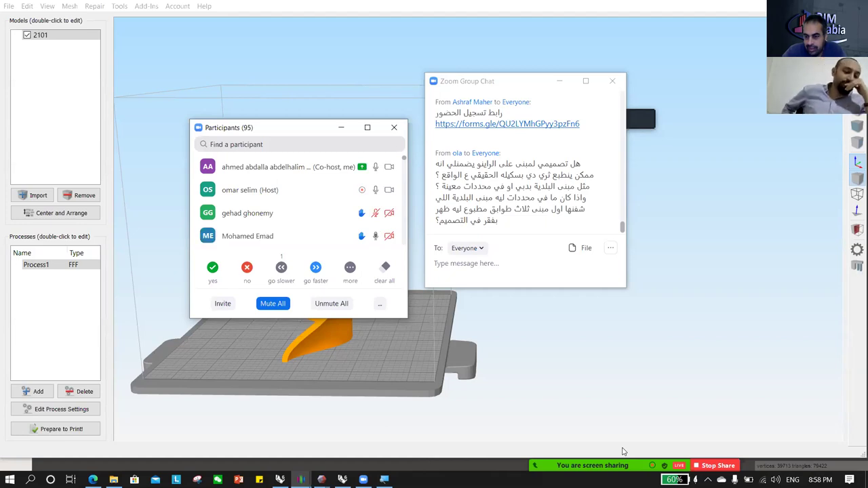
Read the Zoom chat, then switch from Simplify3D to the twisted vase in Rhinoceros
click(464, 70)
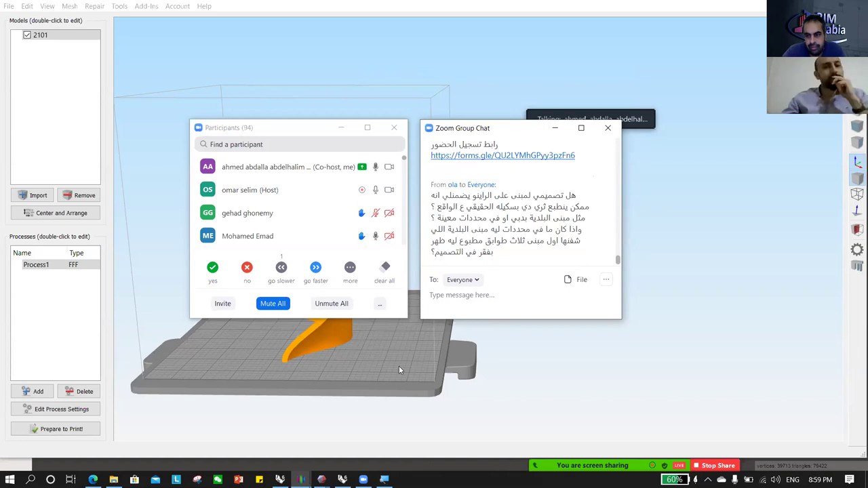
click(373, 403)
key(alt+Tab)
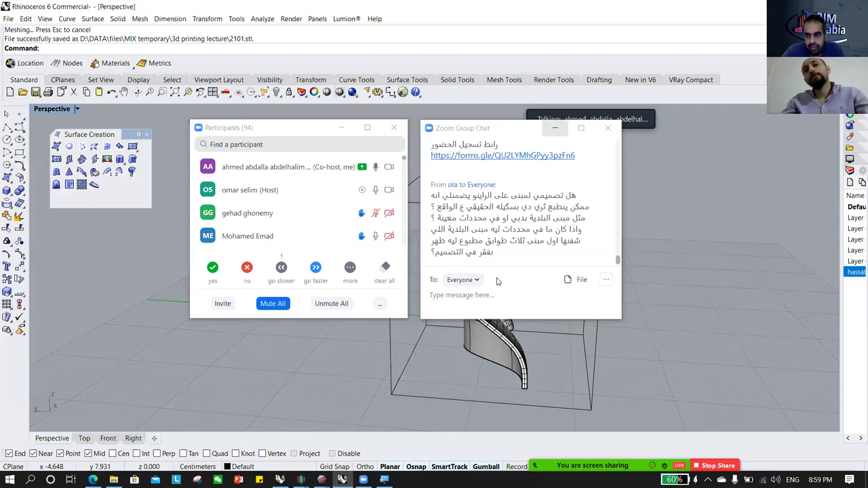
Select both of the twisted vase's polysurfaces in the Perspective view
click(603, 291)
click(581, 293)
mouse_move(577, 293)
right_down()
mouse_move(613, 317)
mouse_move(661, 316)
right_up()
mouse_move(598, 325)
mouse_down()
mouse_move(607, 341)
mouse_move(581, 302)
mouse_up()
right_drag(599, 249, 595, 249)
click(590, 249)
shift+click(590, 249)
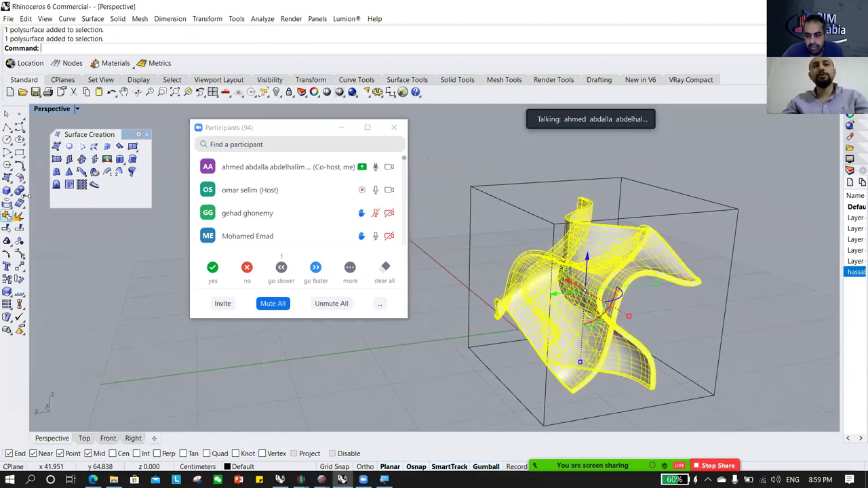
Boolean Union the two polysurfaces into one solid and orbit to inspect the wavy top edge
click(25, 194)
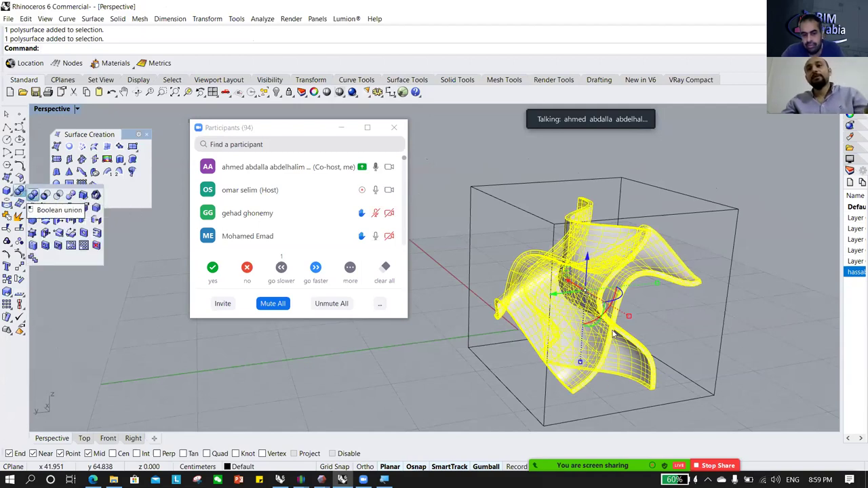
right_drag(510, 314, 555, 344)
key(Escape)
scroll(532, 341, up, 5)
scroll(562, 344, down, 2)
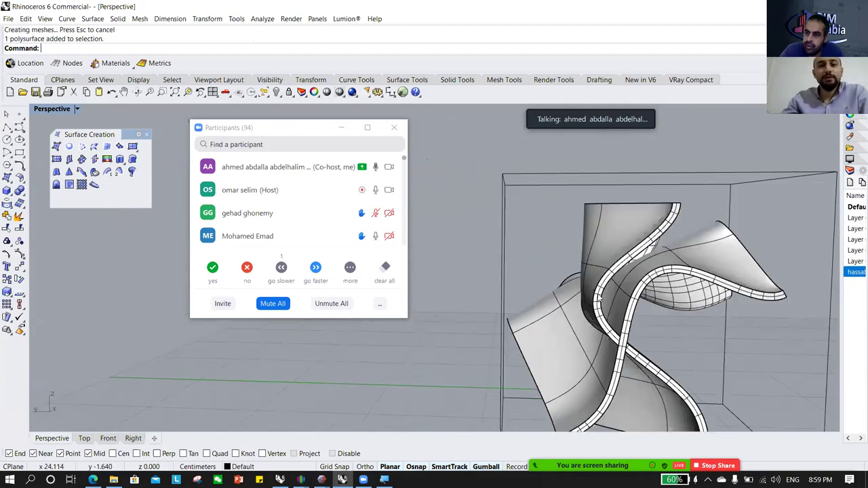
scroll(587, 276, down, 1)
mouse_move(535, 328)
right_down()
mouse_move(581, 292)
mouse_move(580, 276)
right_up()
right_drag(689, 253, 682, 271)
right_drag(631, 290, 599, 297)
key(Home)
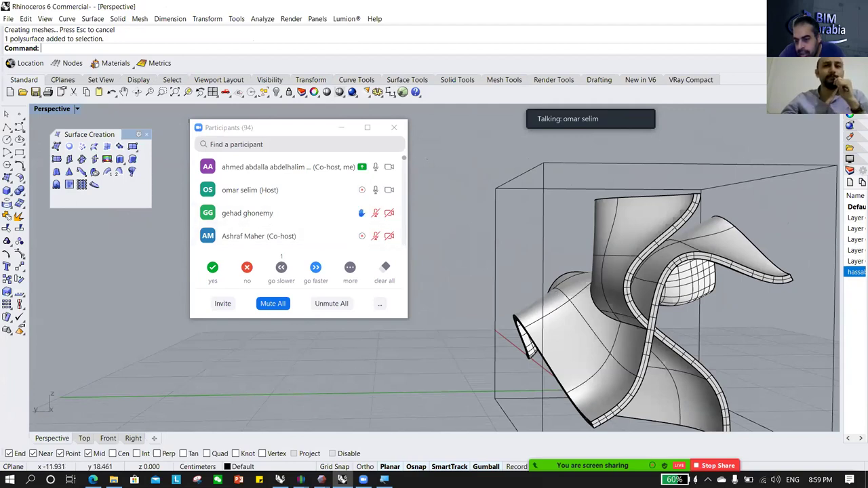
click(839, 456)
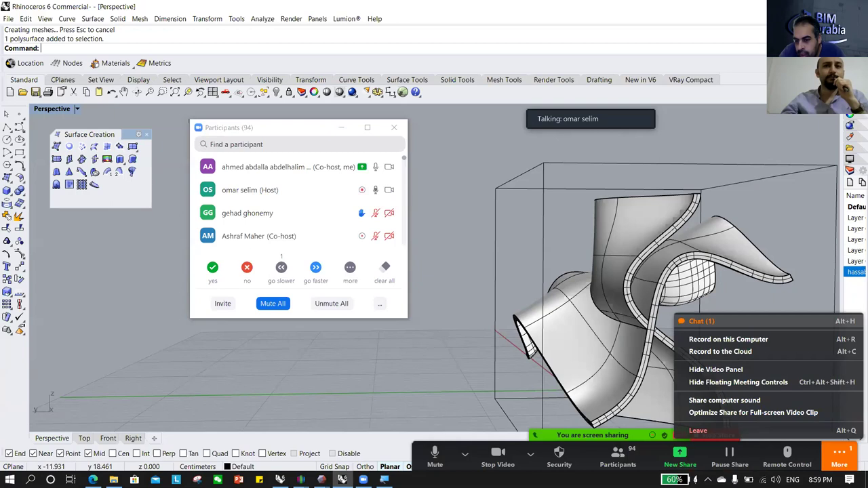
Open the Zoom meeting chat from the More menu
click(701, 321)
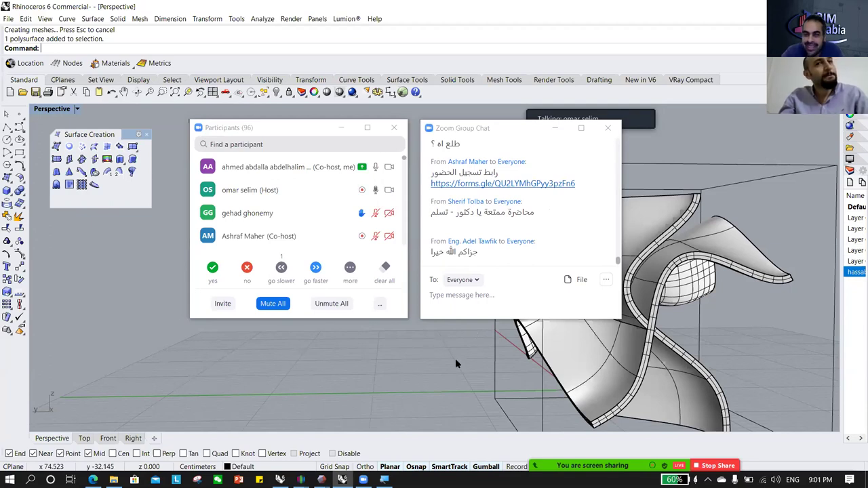
Bring up Meshmixer's 2101 vase with overhangs marked, orbiting it and moving the chat aside
click(363, 439)
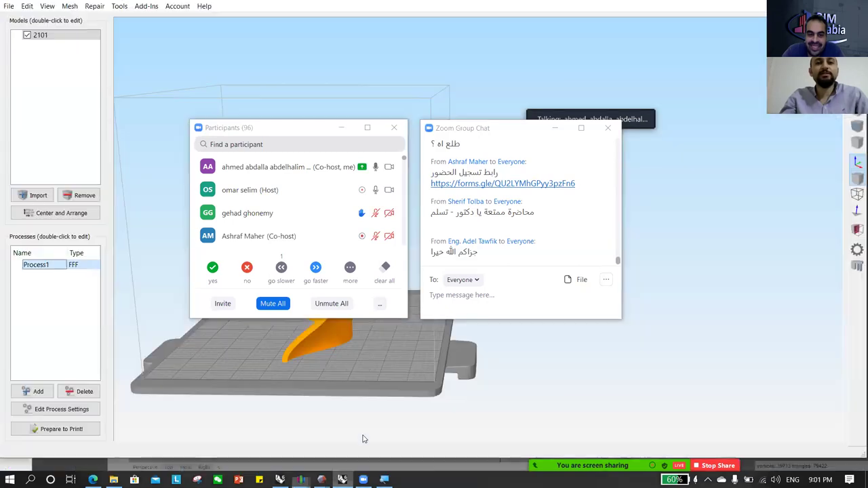
click(355, 408)
mouse_move(356, 408)
right_down()
mouse_move(556, 382)
mouse_move(587, 352)
right_up()
scroll(580, 346, down, 5)
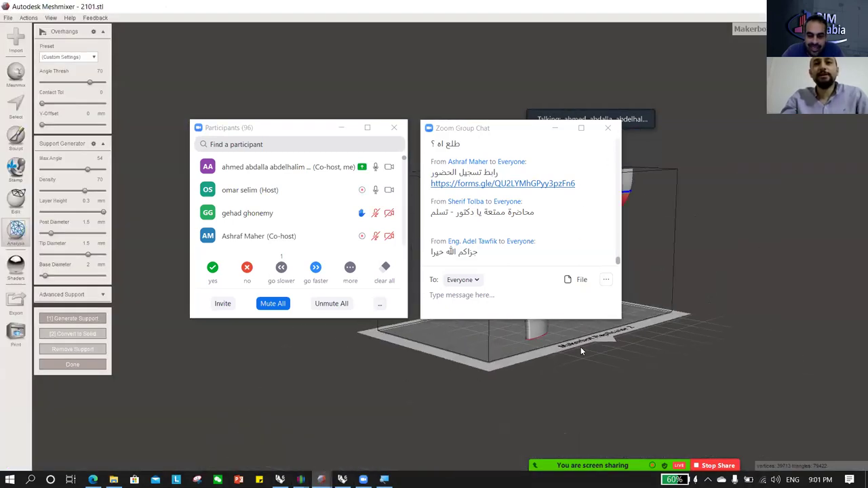
drag(535, 128, 745, 128)
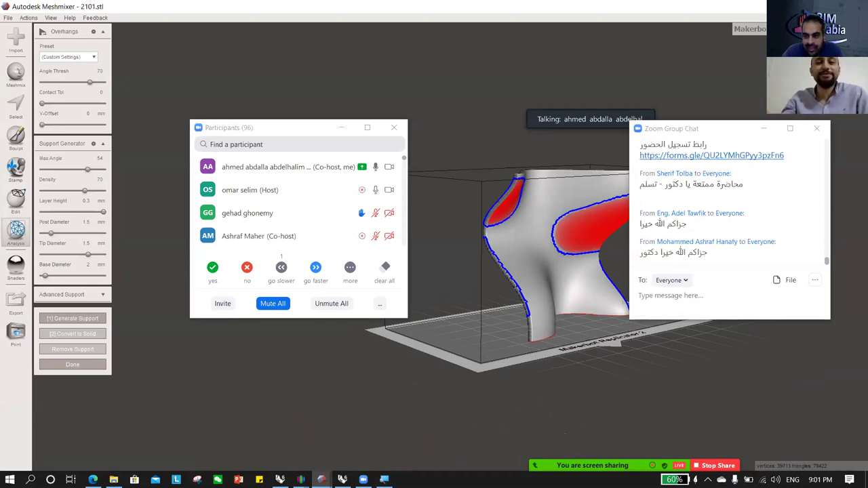
mouse_move(322, 480)
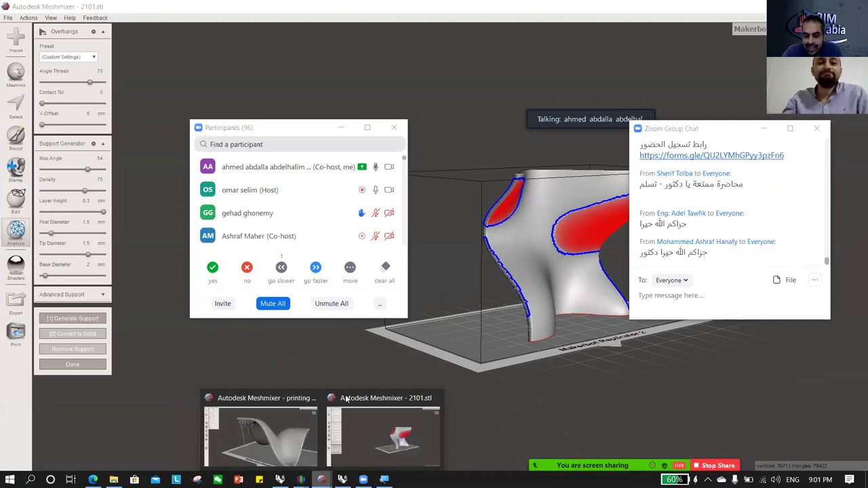
Switch to printing 03.mix and orbit and zoom onto the arch's branching tree supports
click(260, 434)
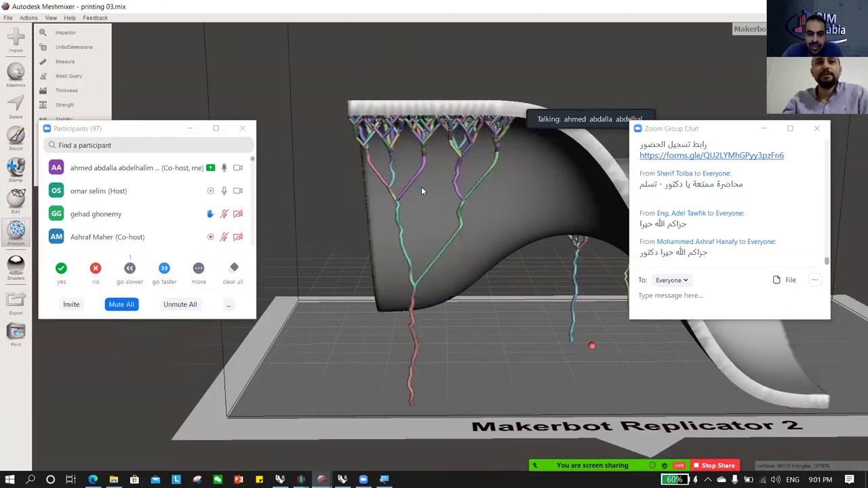
mouse_move(361, 173)
right_down()
mouse_move(423, 143)
mouse_move(409, 143)
mouse_move(342, 154)
mouse_move(354, 184)
mouse_move(481, 169)
right_up()
scroll(364, 172, down, 3)
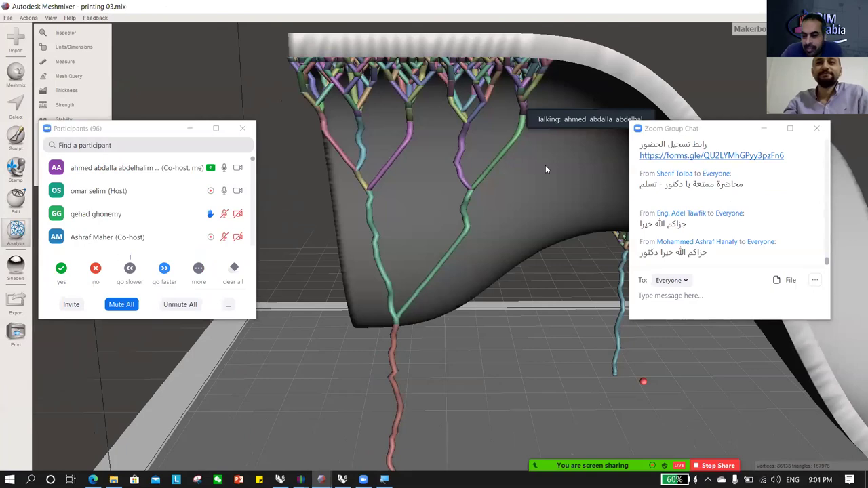